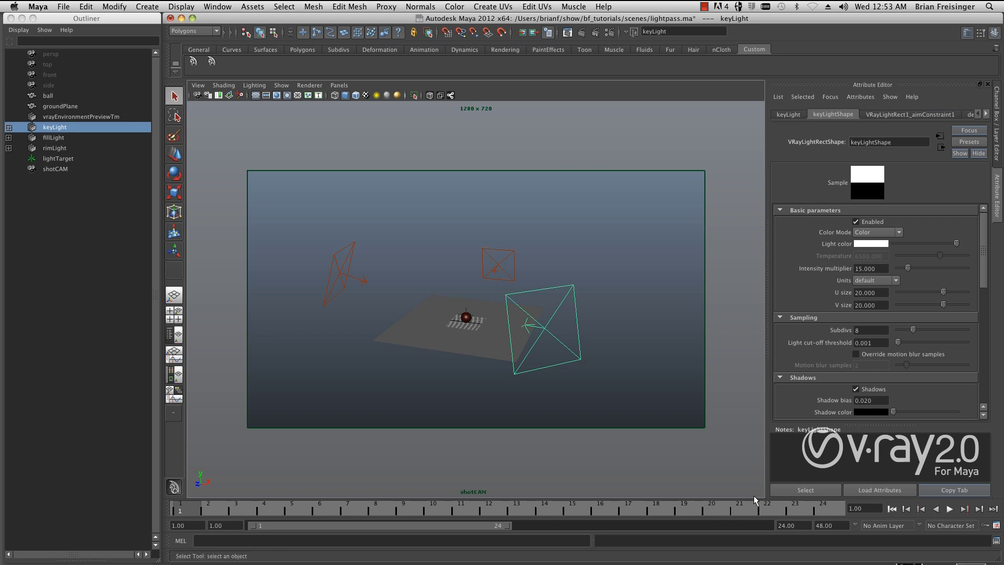
Step: Pan and zoom shotCAM to centre the red ball on the ground, then select another light
left_click_drag(494, 333, 497, 331, "alt")
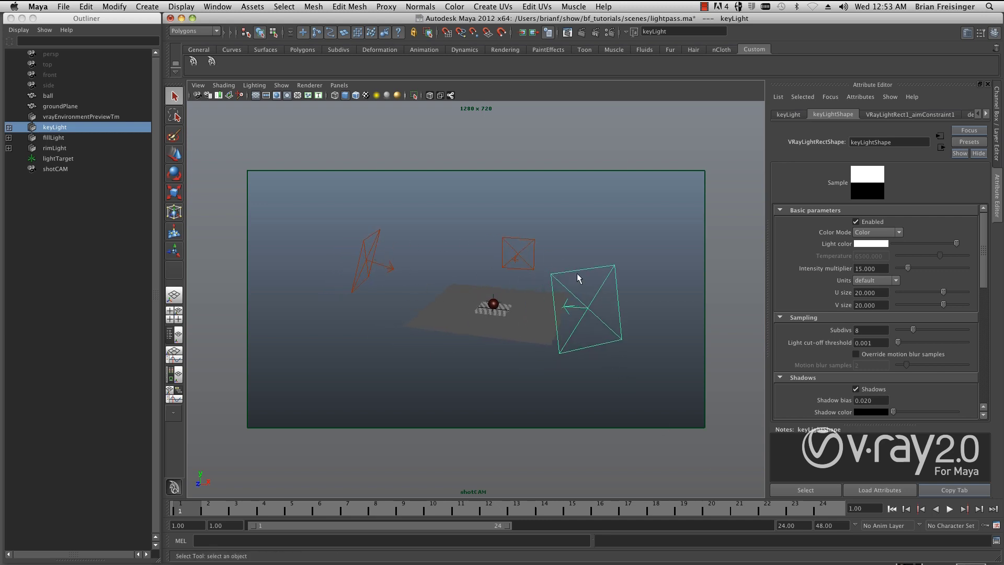
scroll(493, 303, "up", 5)
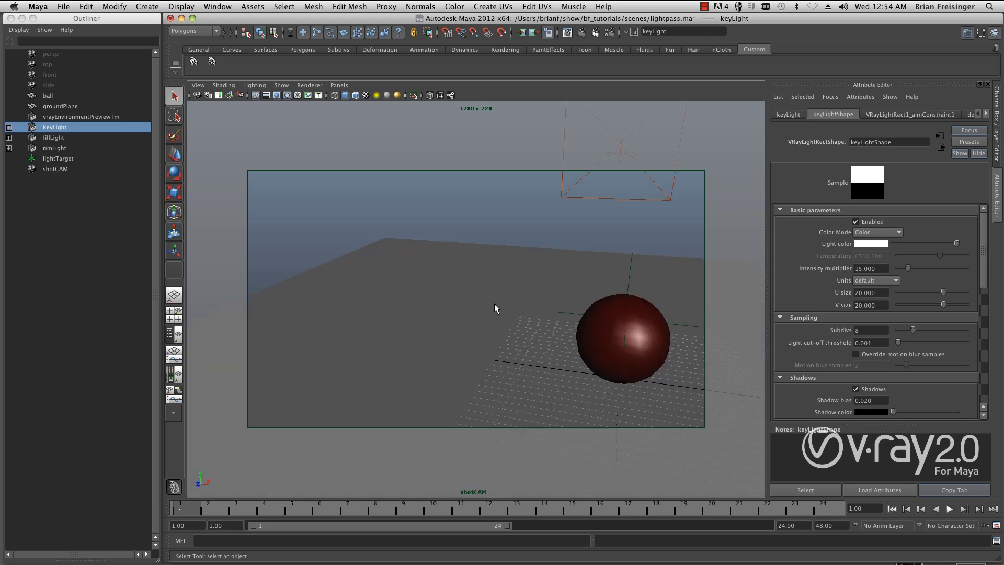
key("[")
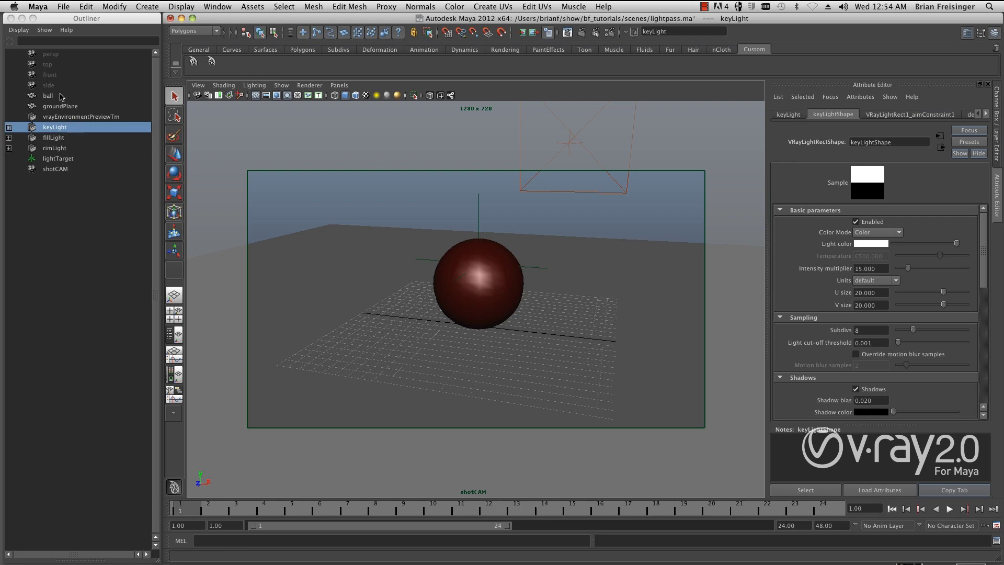
left_click(60, 138)
left_click(61, 146)
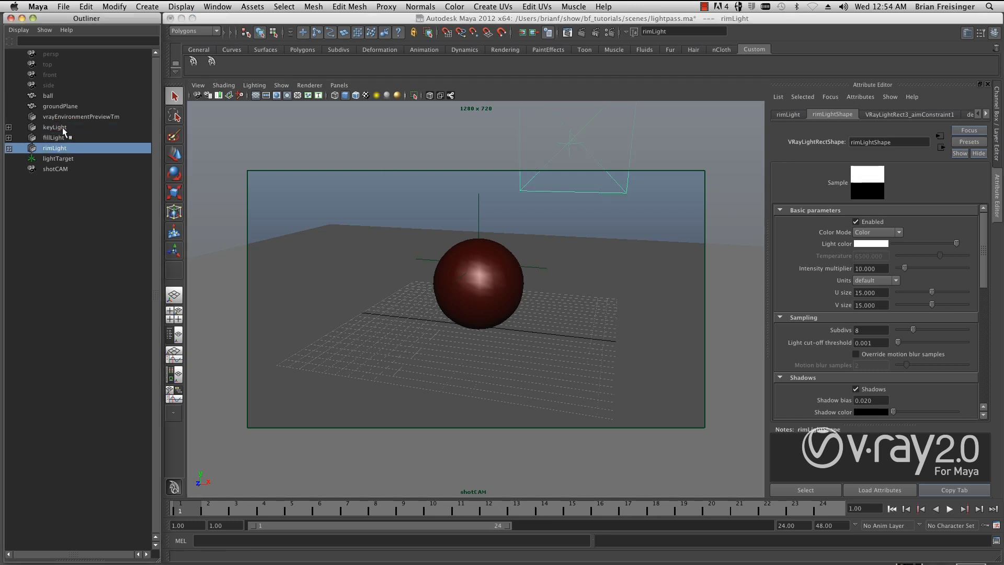
left_click(61, 127)
left_click(62, 136)
key("Down")
left_click(60, 130)
left_click(60, 134)
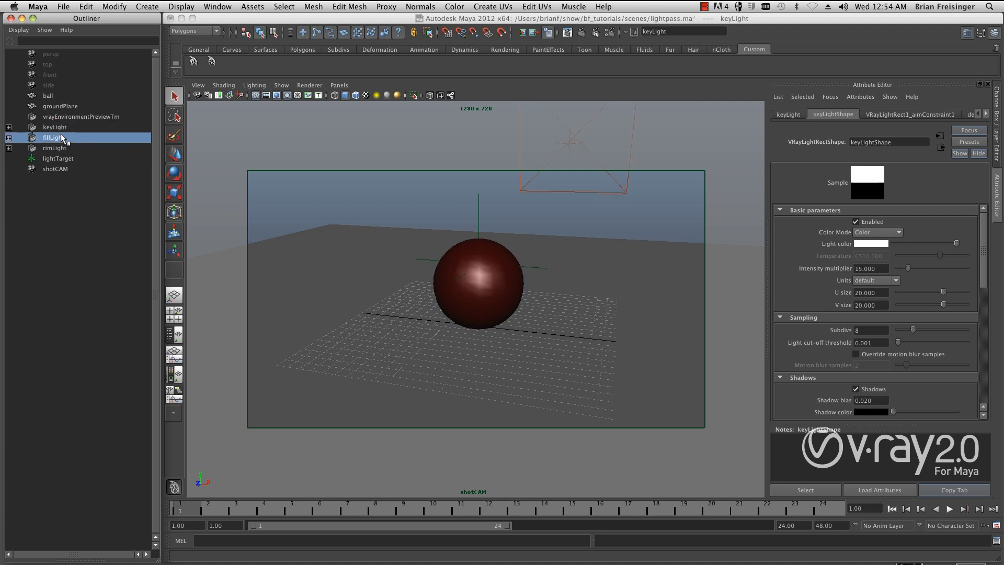
key("Down")
left_click(64, 127)
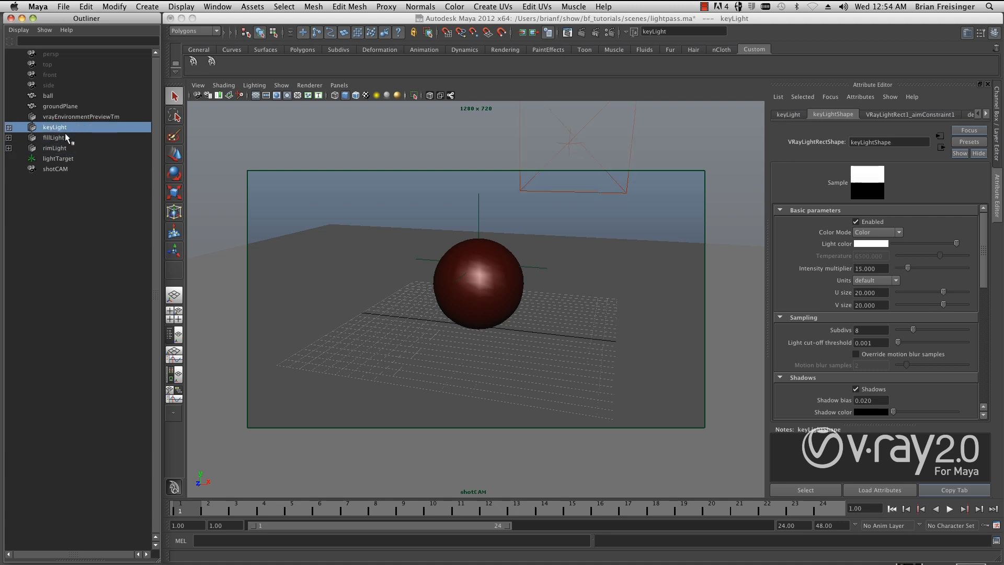
left_click(65, 137)
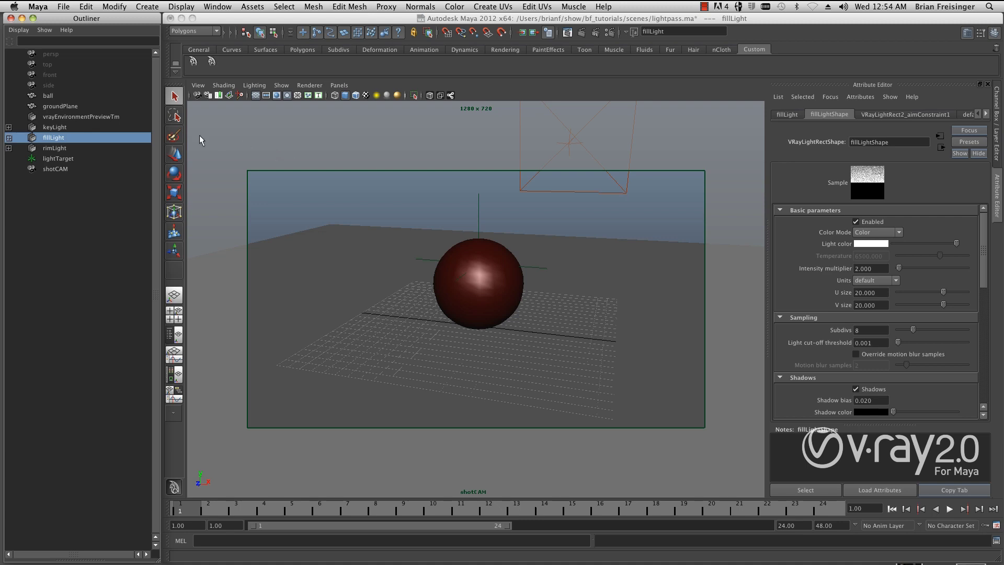
left_click(56, 128)
left_click(59, 138)
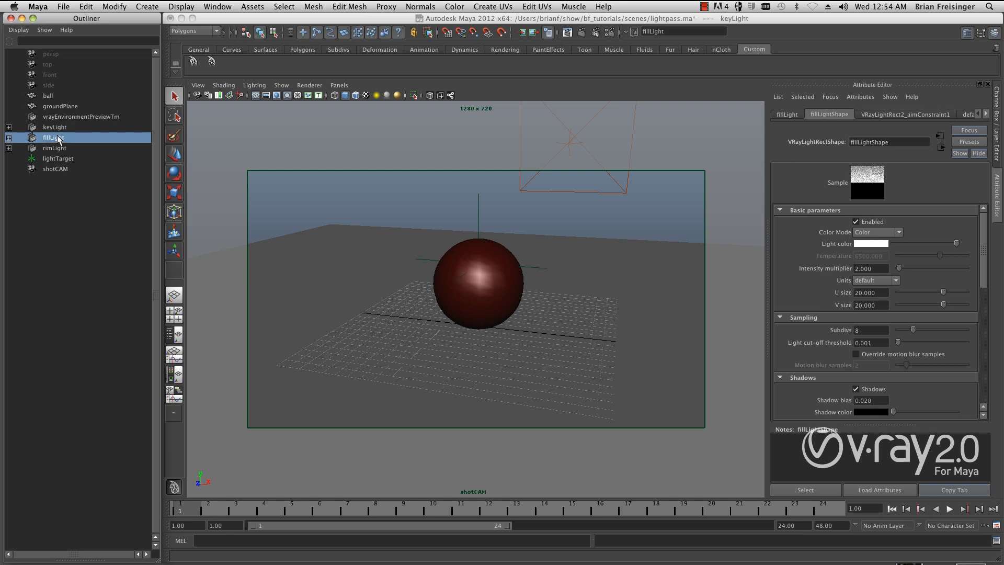
left_click(56, 148)
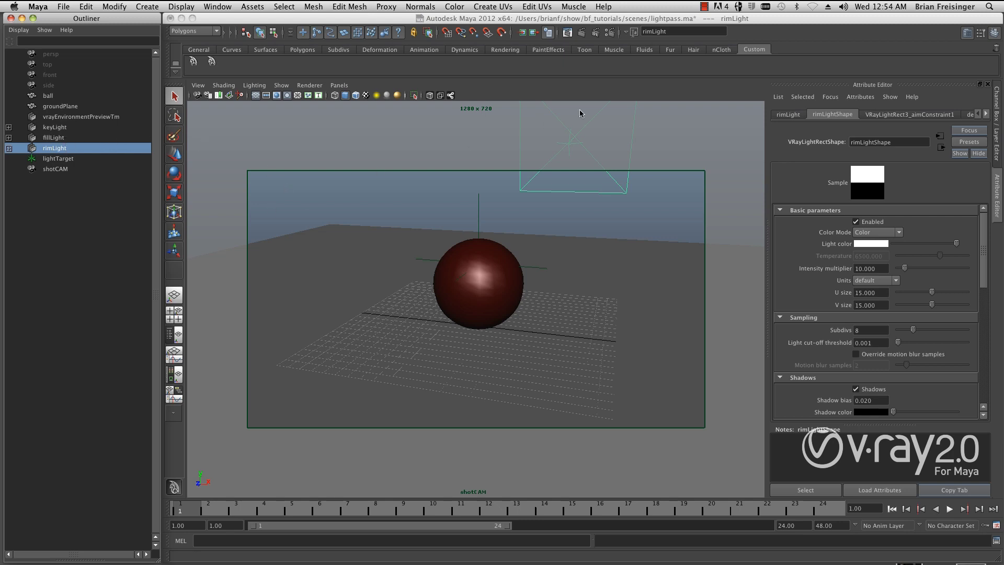
left_click(613, 35)
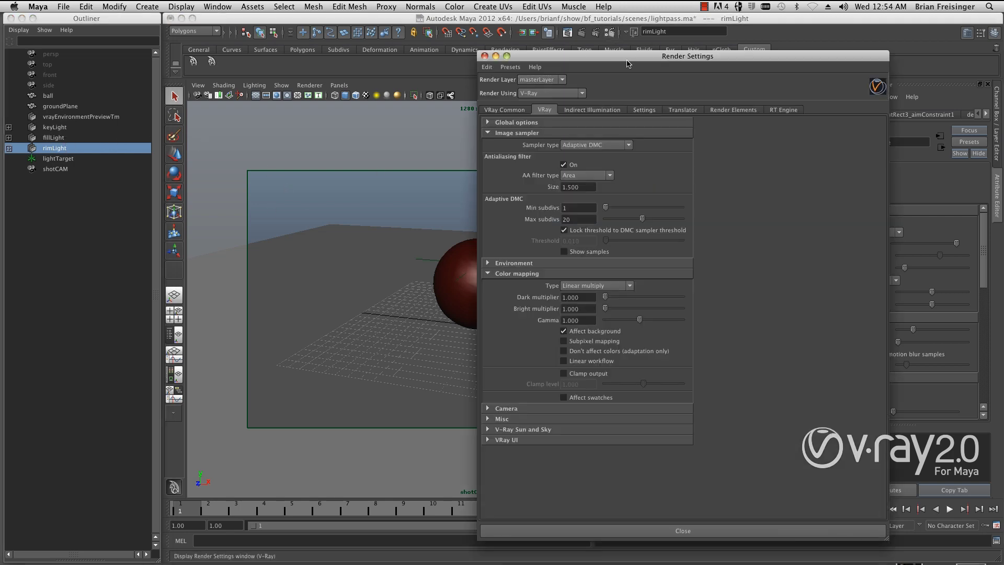
Step: In the VRay Common settings, enable Use V-Ray VFB so renders show in the V-Ray frame buffer
left_click_drag(627, 62, 617, 42)
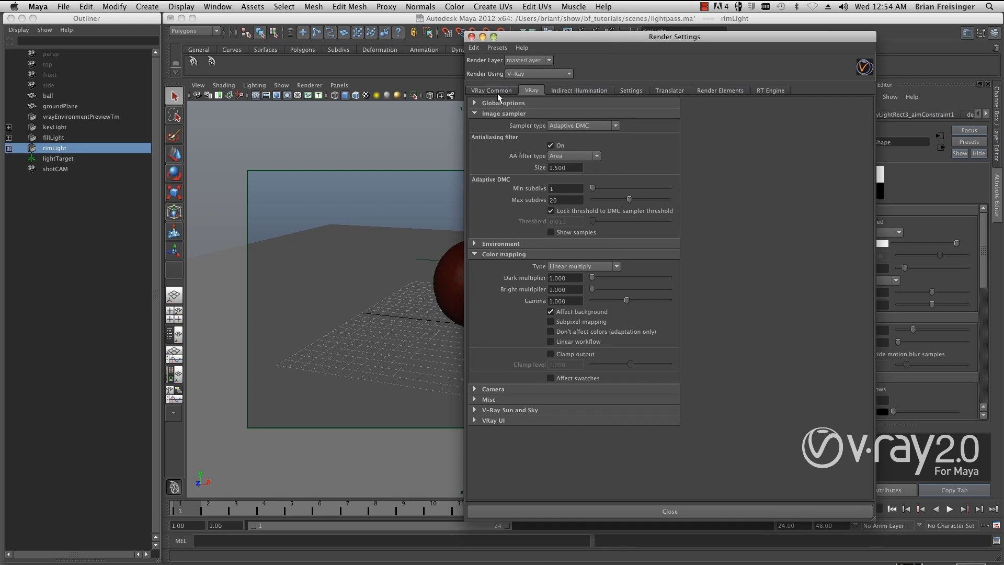
left_click(494, 90)
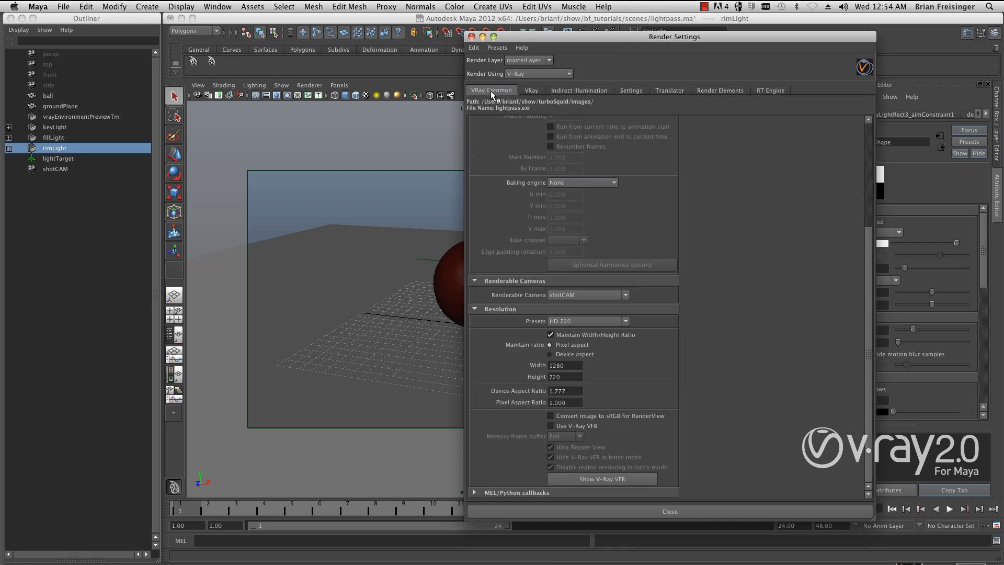
left_click(593, 426)
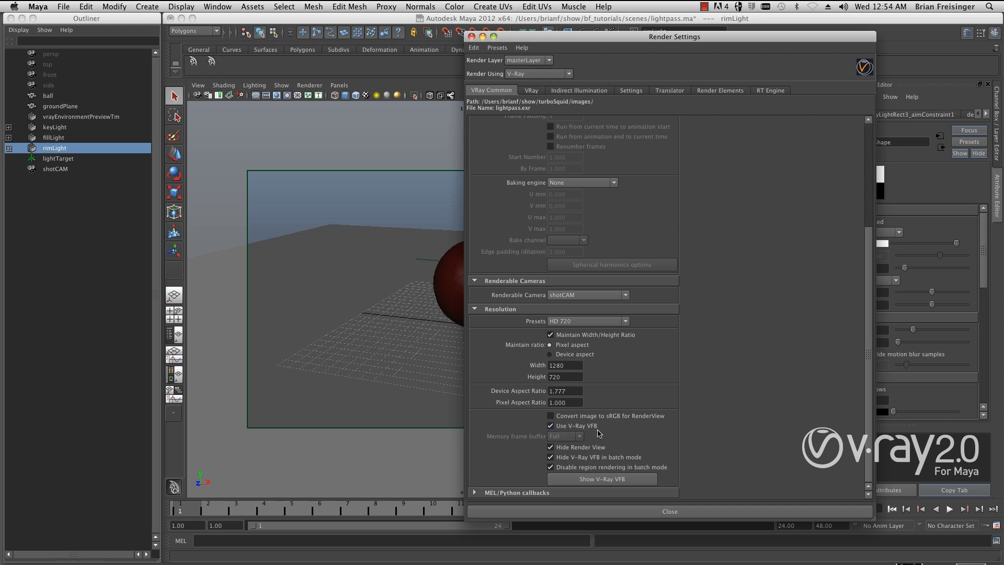
Step: Show the red ball render in the V-Ray frame buffer, keeping RGB color and comparing with sRGB off
left_click(615, 478)
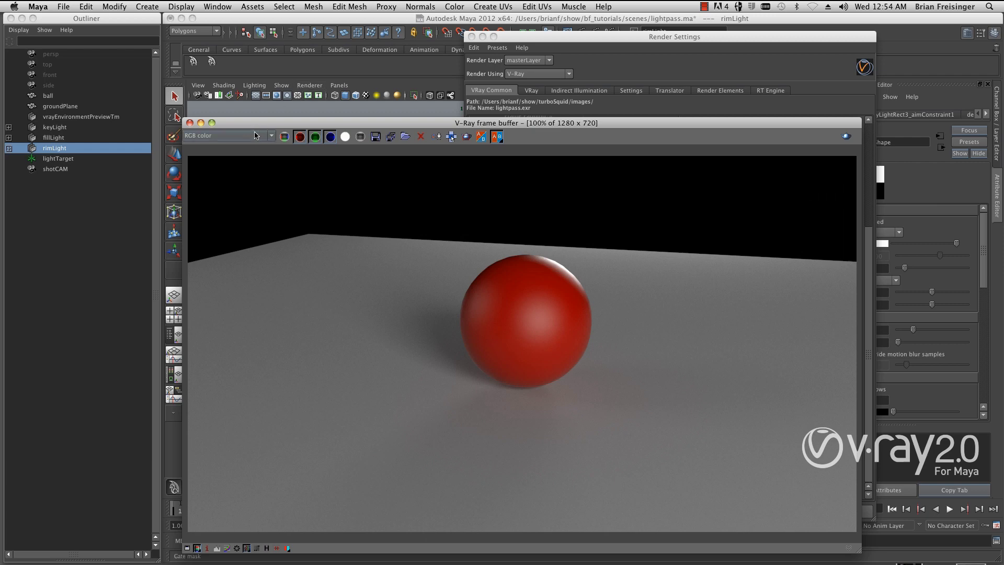
left_click(248, 137)
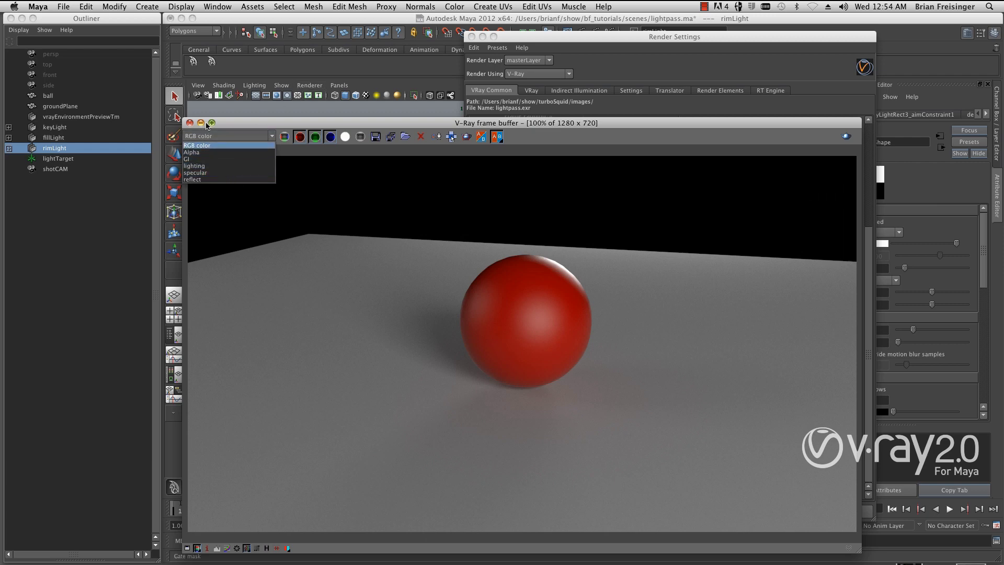
left_click(233, 124)
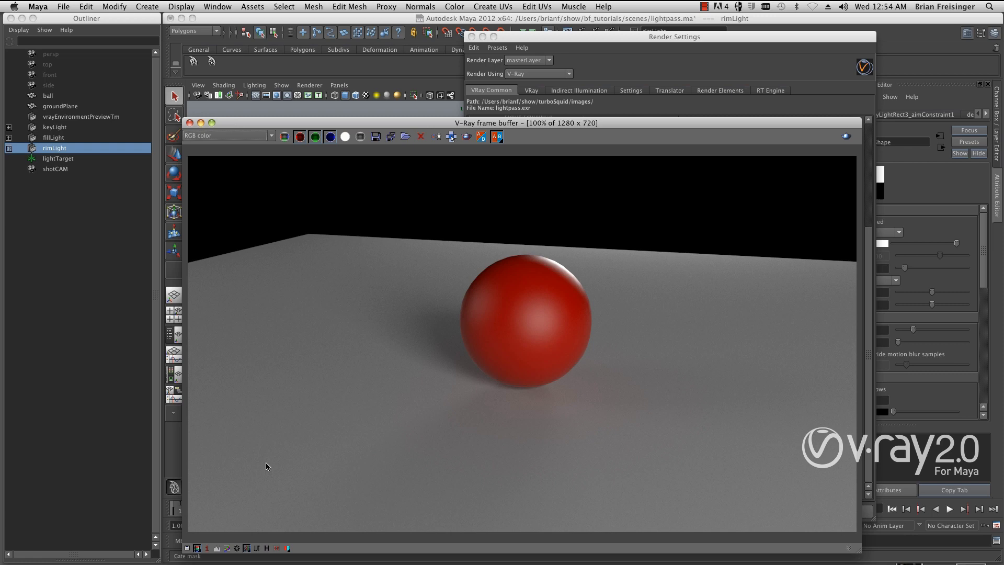
left_click(248, 549)
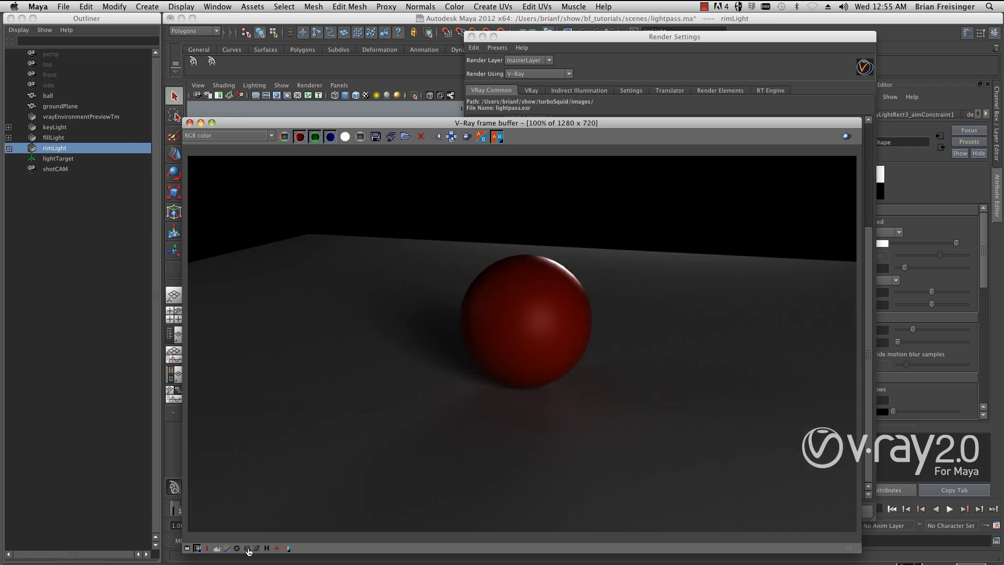
left_click(248, 549)
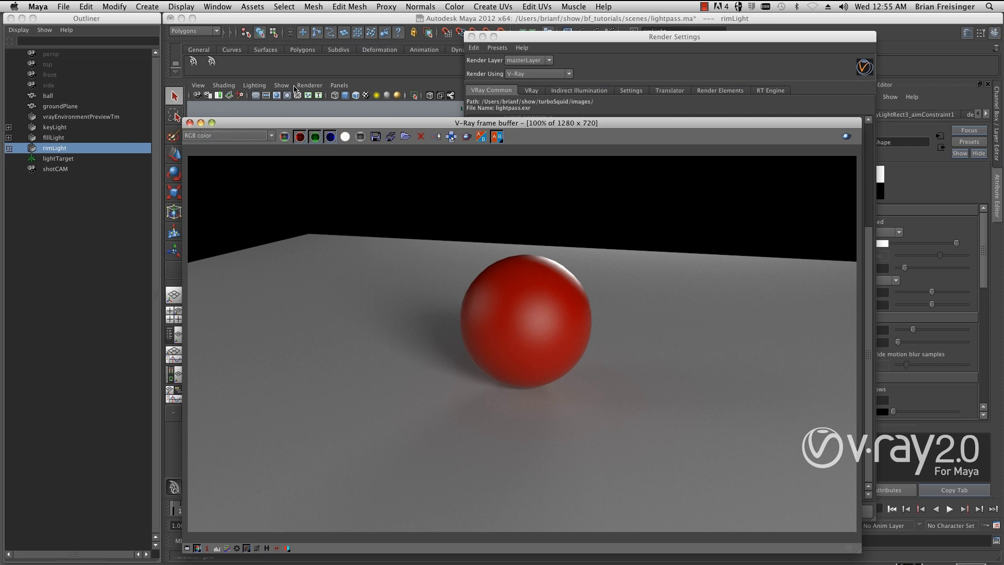
Step: Minimise the frame buffer and return to the VRay sampling and colour mapping settings
left_click_drag(251, 123, 281, 91)
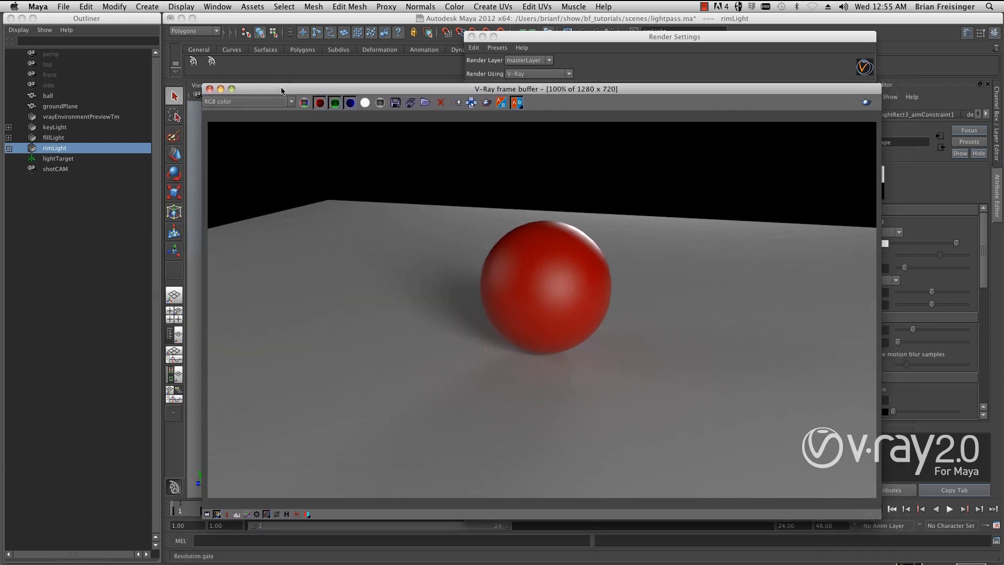
left_click(220, 89)
left_click(529, 91)
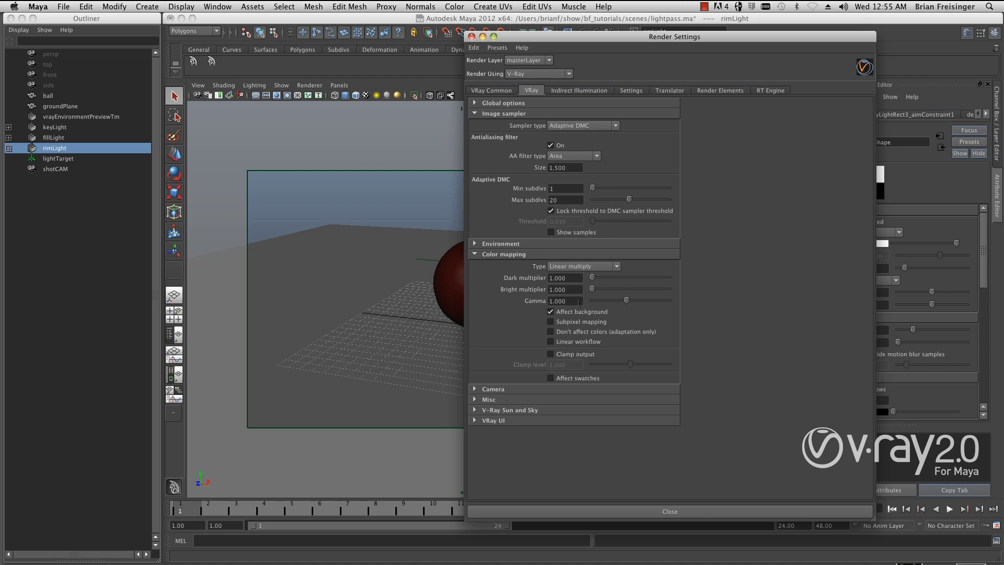
Step: Set colour-mapping Gamma to 2.2 with Don't affect colors (adaptation only) on, then view Render Elements
left_click_drag(579, 302, 549, 302)
type("2.2")
key("Return")
left_click(566, 333)
left_click(722, 91)
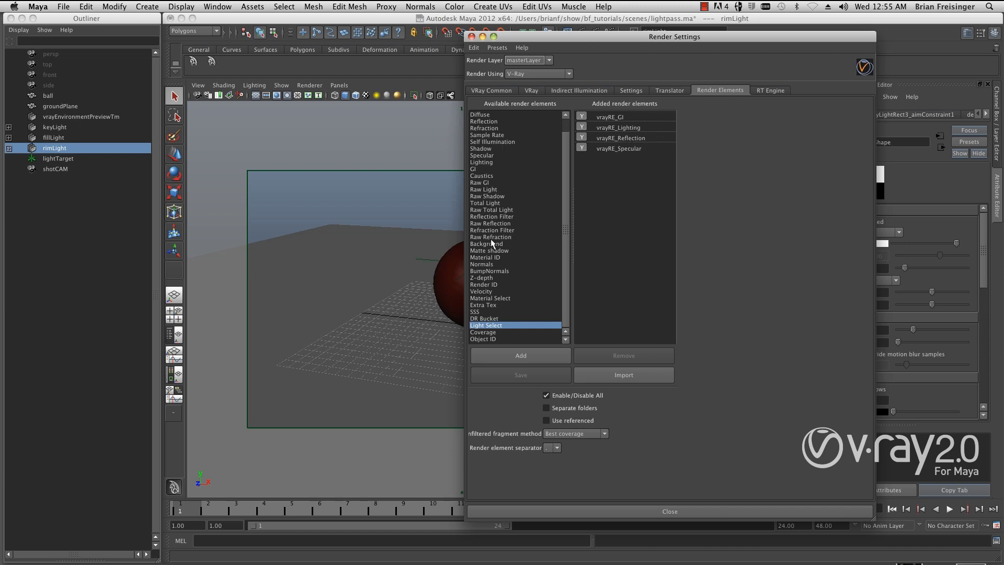
scroll(499, 264, "up", 2)
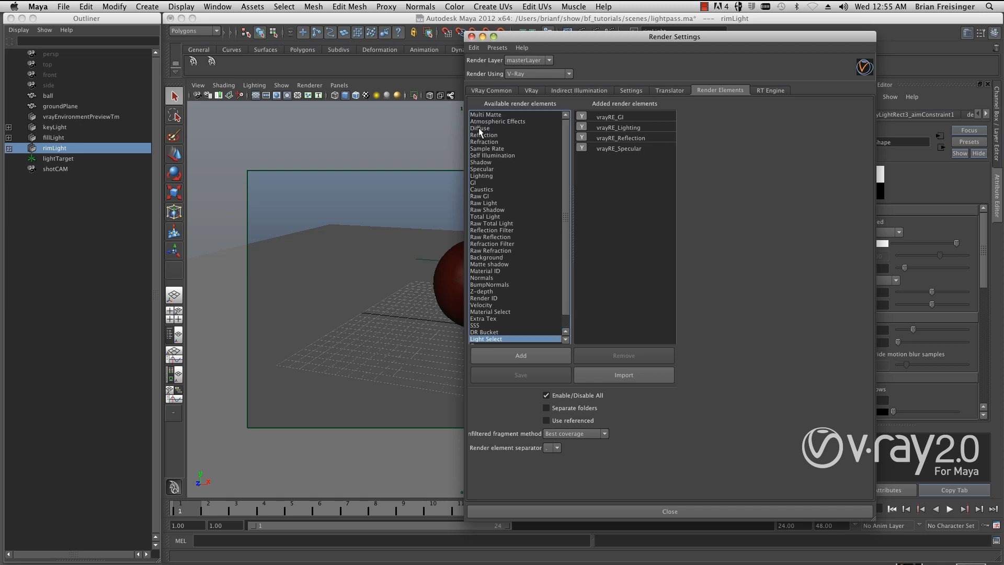
double_click(482, 169)
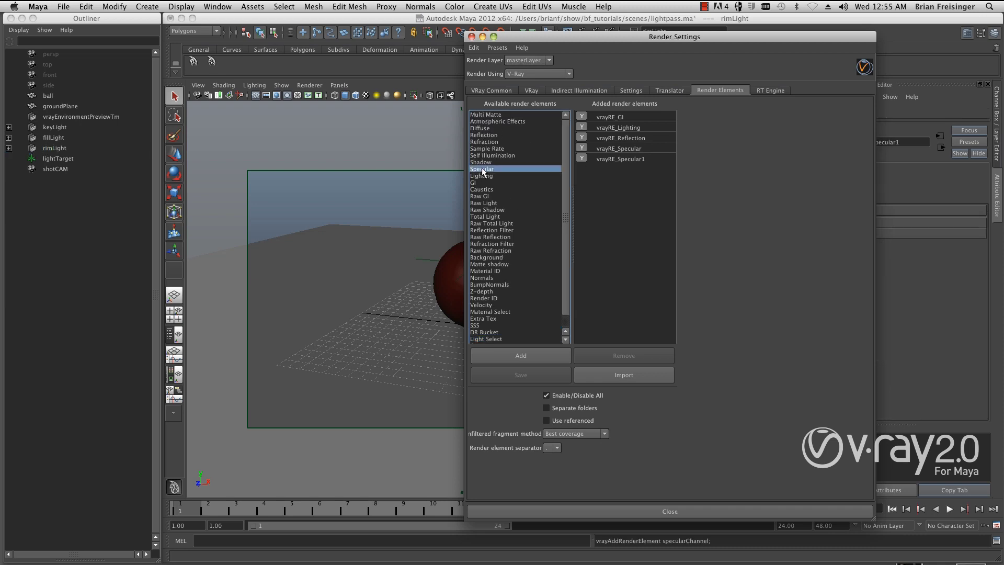
left_click(631, 160)
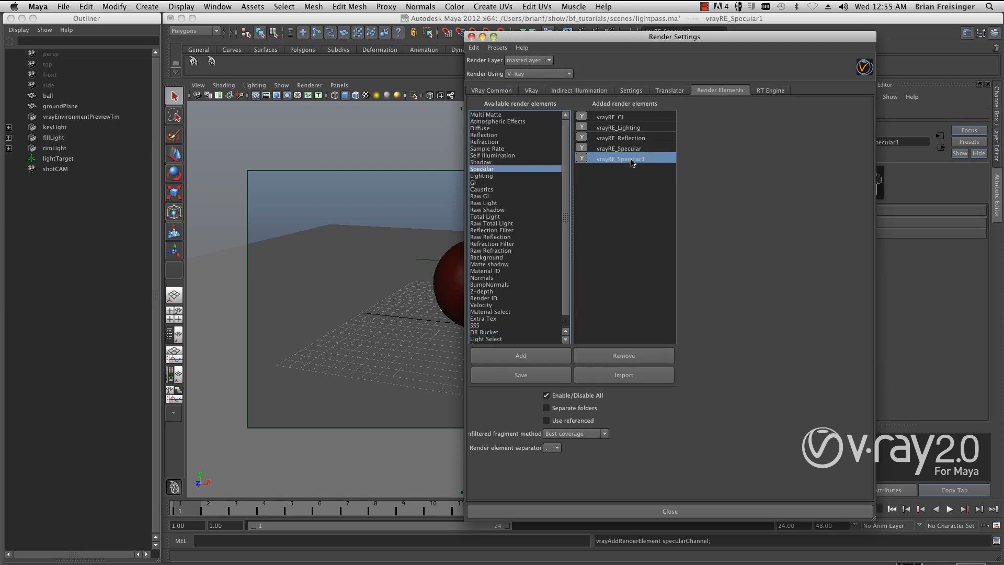
left_click(625, 357)
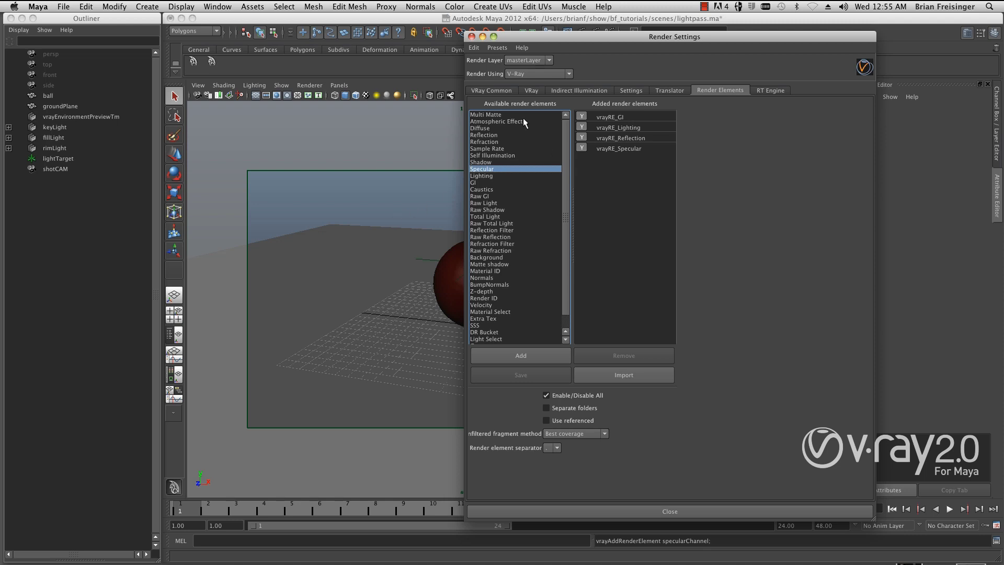
left_click_drag(513, 41, 628, 42)
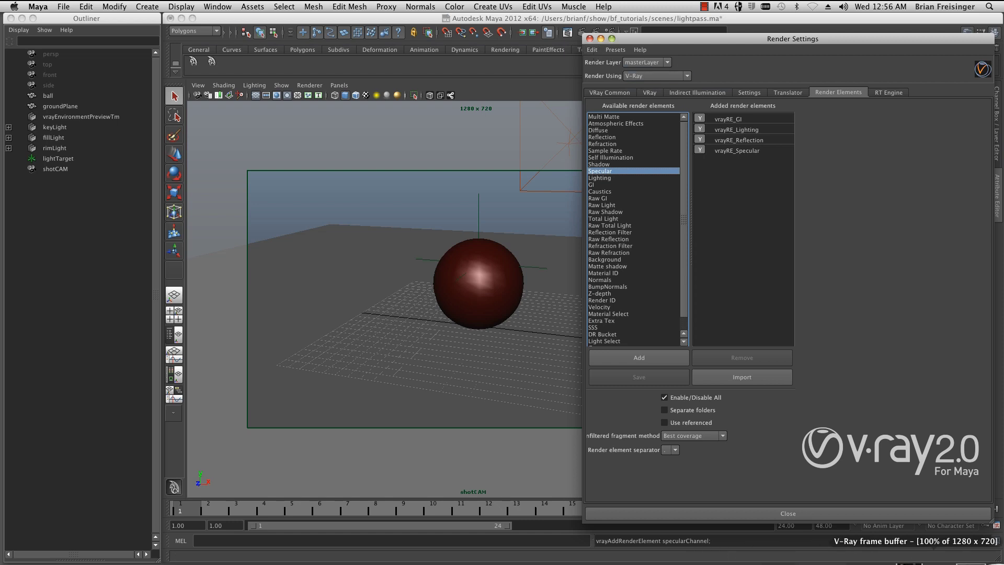
Step: Restore the minimised V-Ray frame buffer and check its channel list, keeping RGB color
left_click(916, 562)
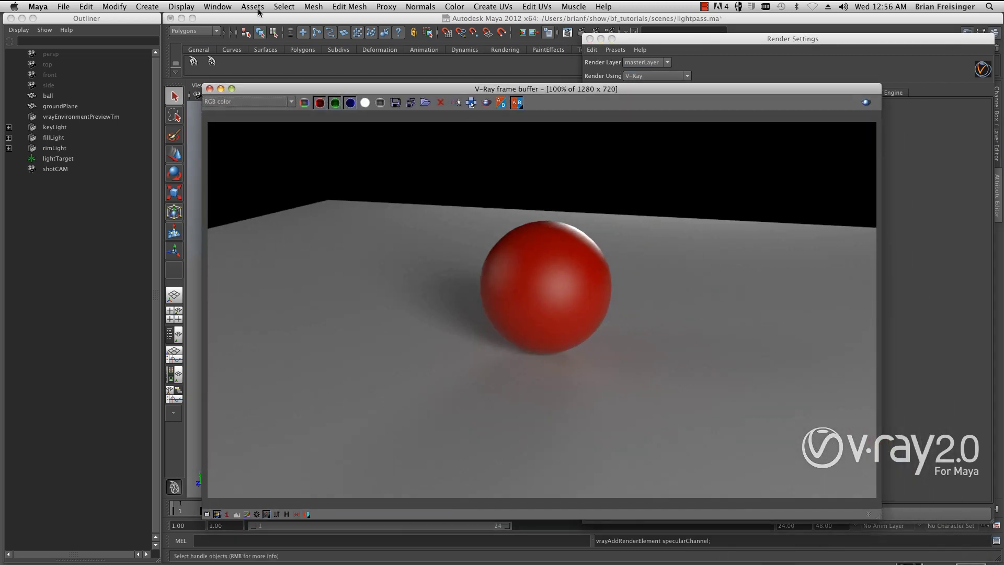
left_click_drag(351, 90, 323, 71)
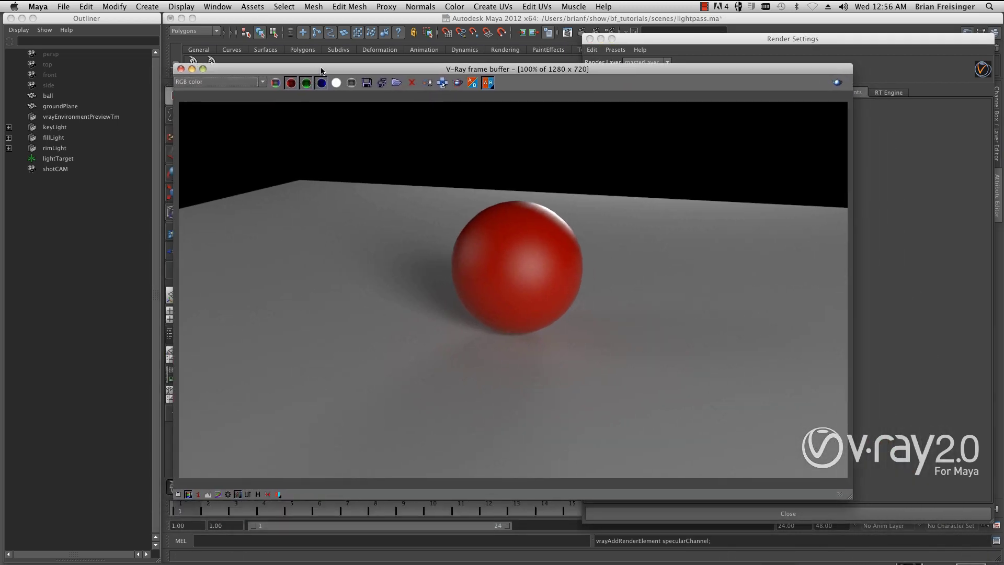
left_click(237, 82)
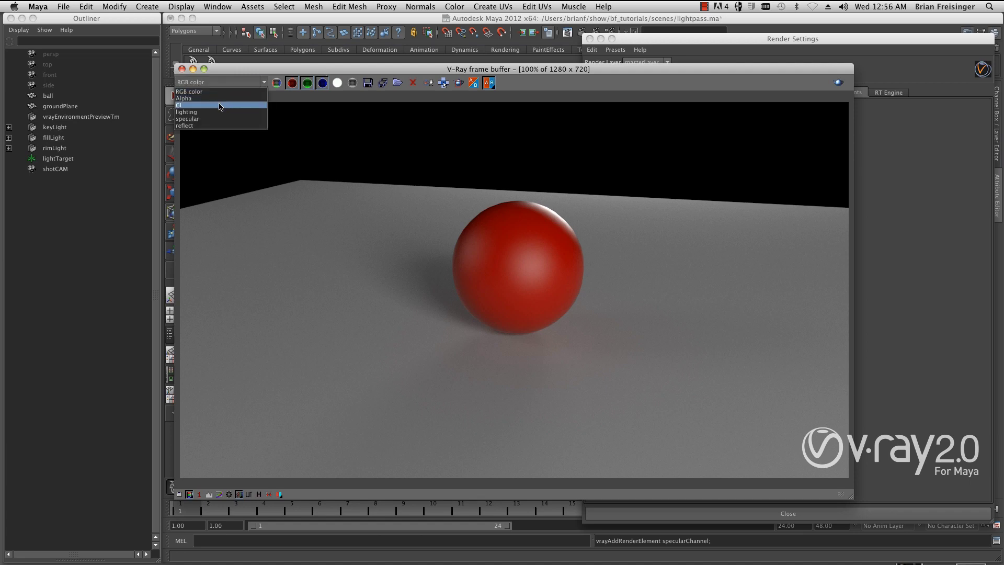
left_click(742, 130)
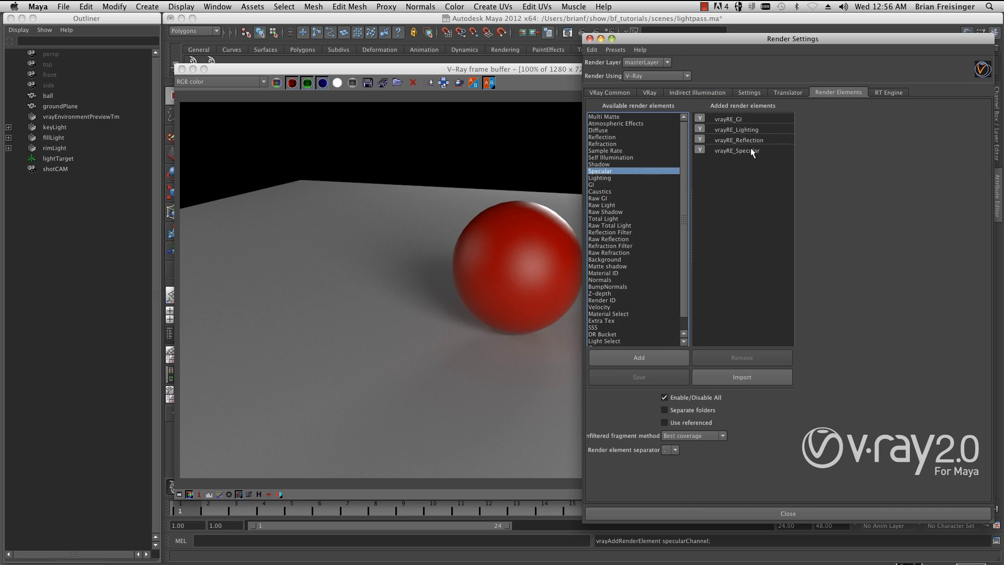
Step: Step through the GI, lighting, specular and reflect passes, then return to RGB color
left_click(209, 82)
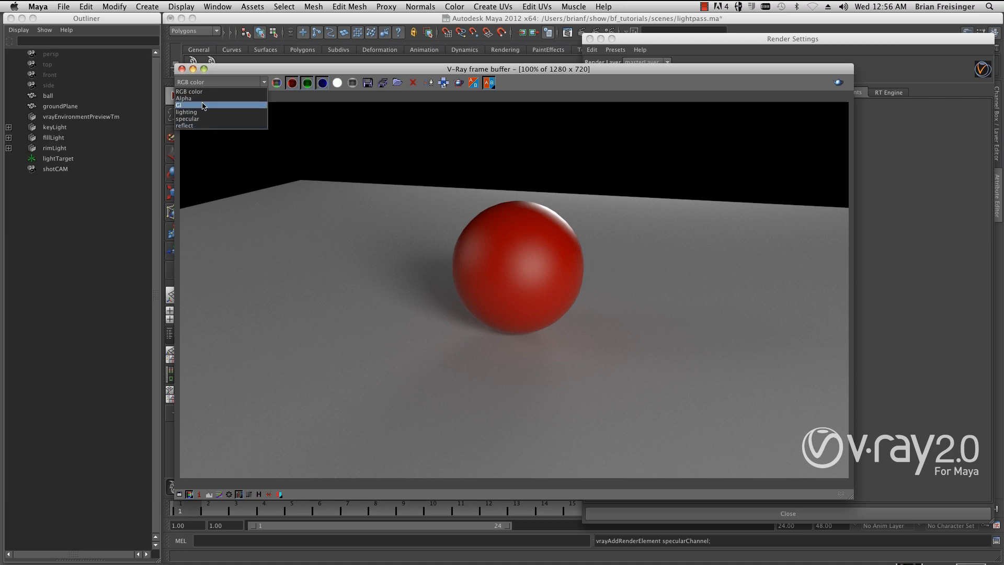
left_click(204, 105)
left_click(209, 83)
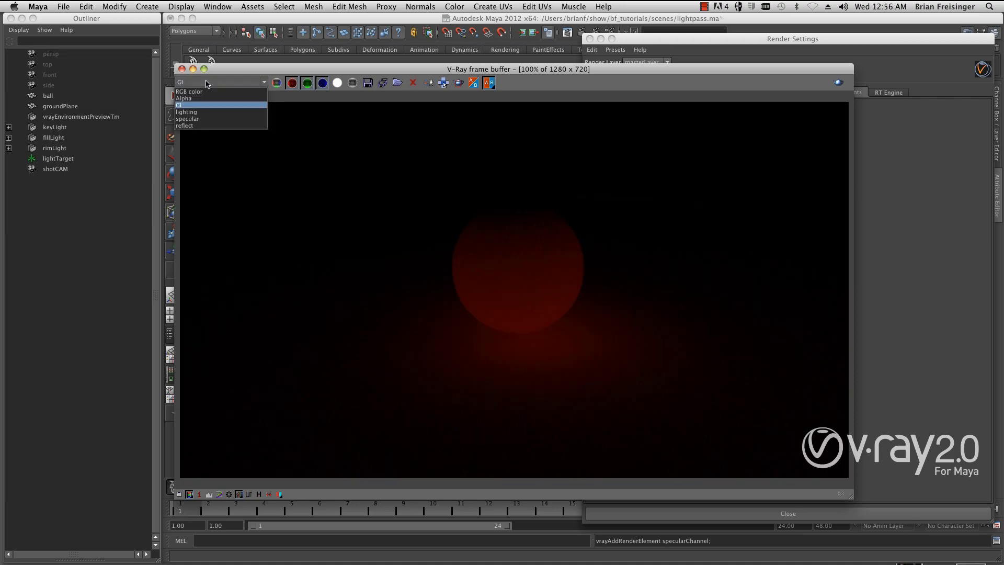
left_click(203, 112)
left_click(209, 82)
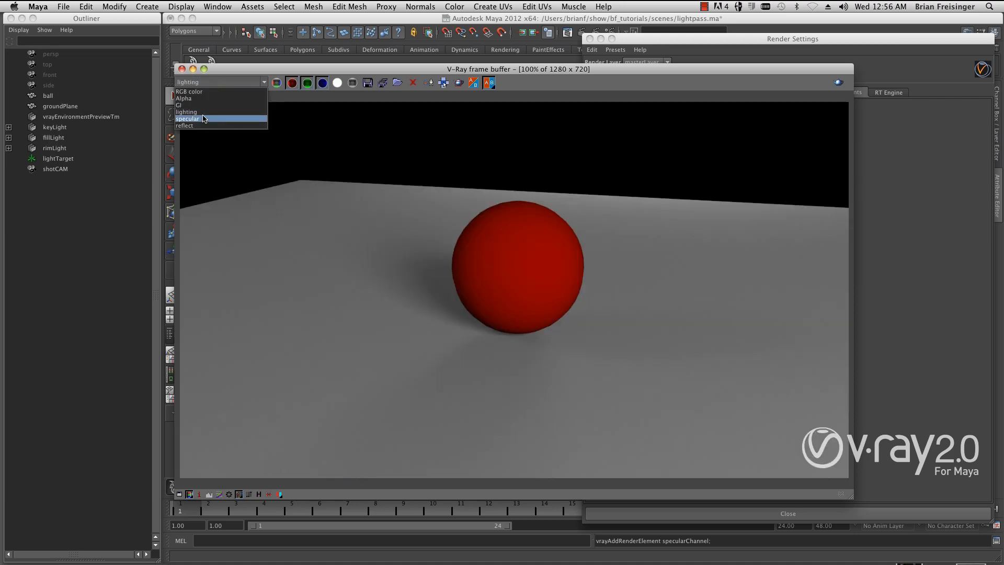
left_click(204, 118)
left_click(209, 82)
left_click(209, 125)
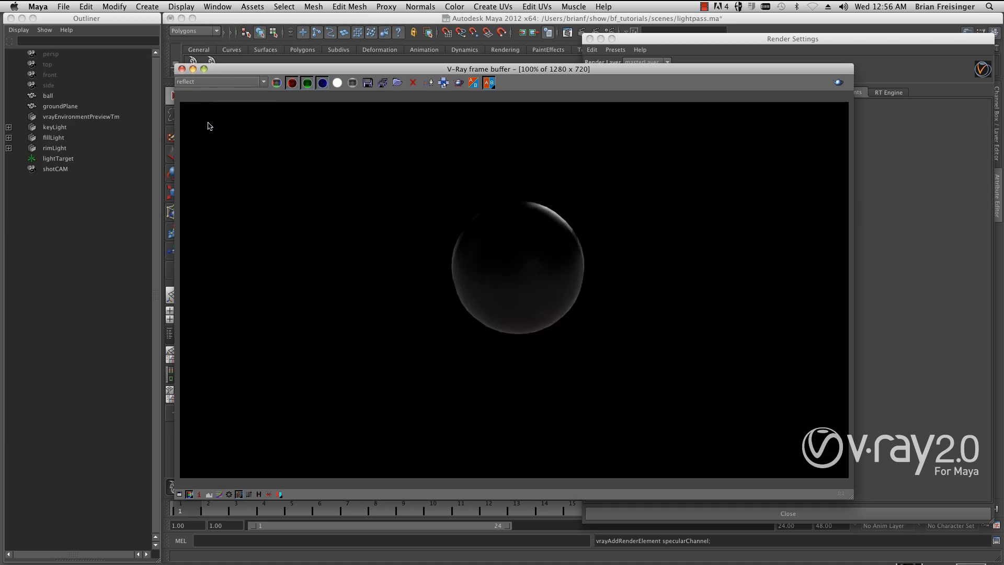
left_click(211, 82)
left_click(210, 92)
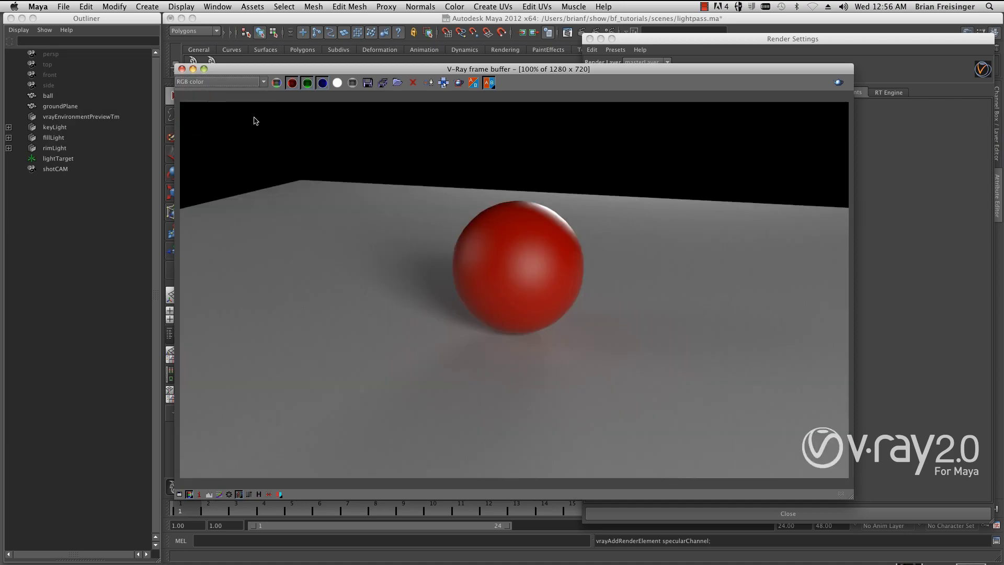
Step: Compare the lighting and specular passes back and forth, ending on the RGB color image
left_click(228, 83)
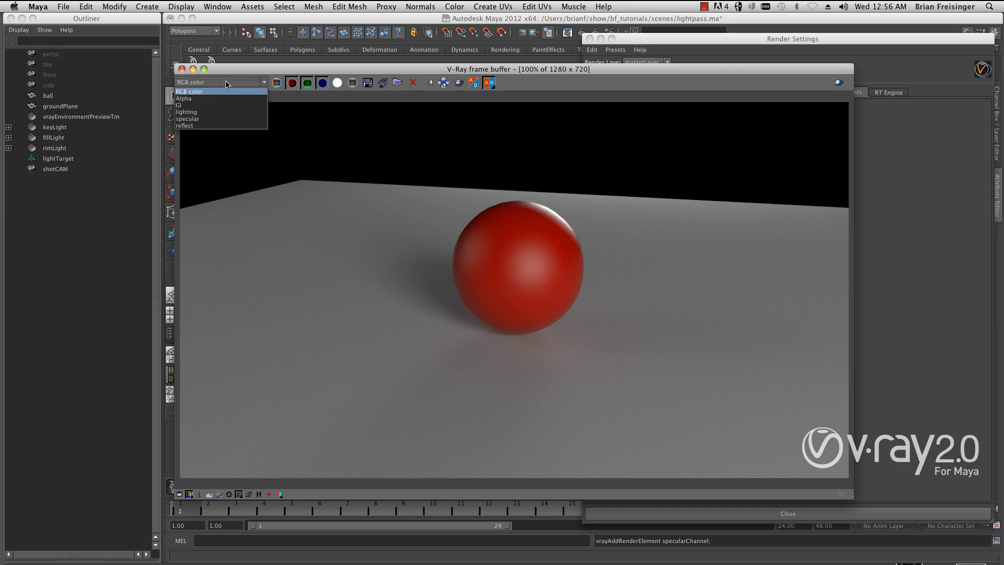
left_click(219, 112)
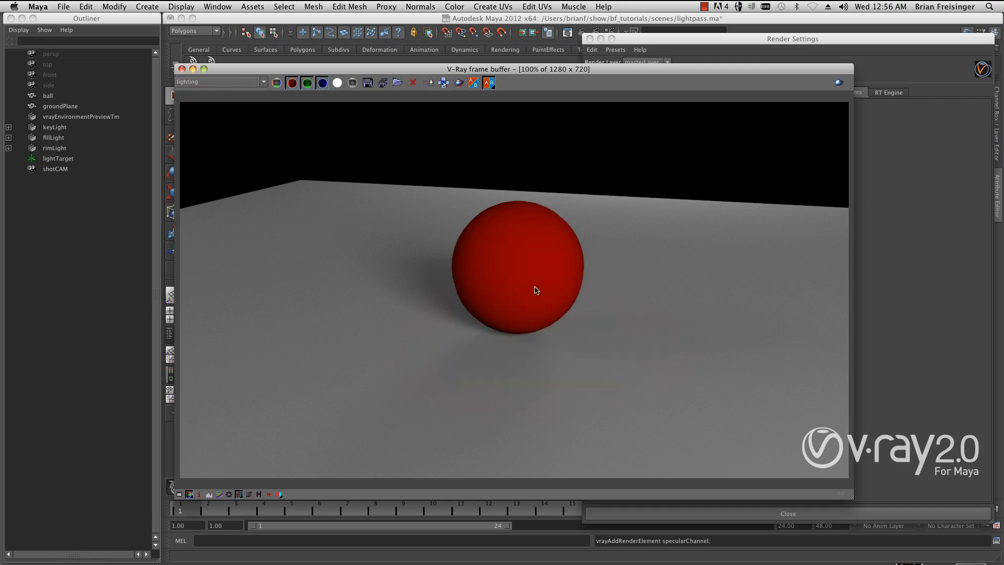
left_click(225, 82)
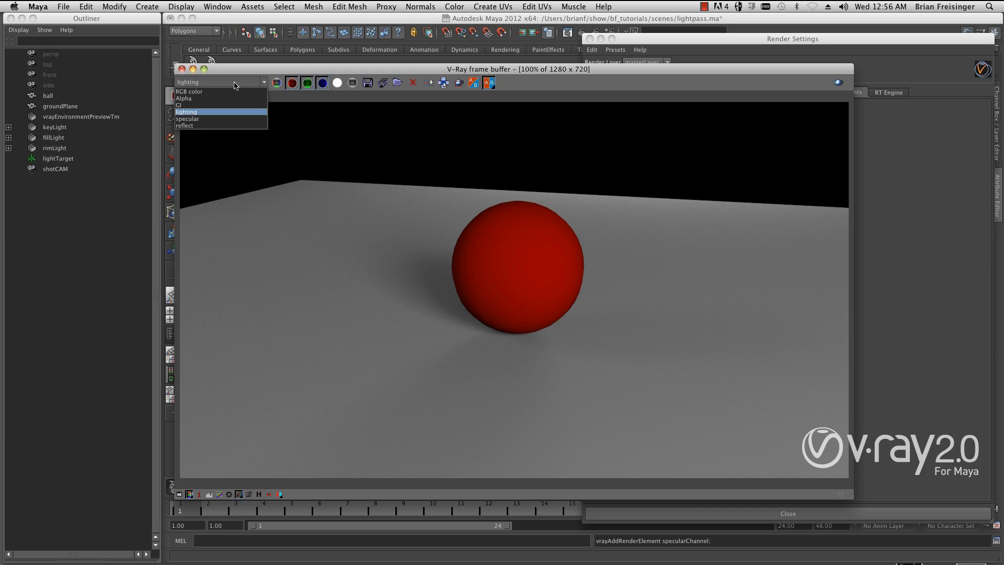
left_click(220, 119)
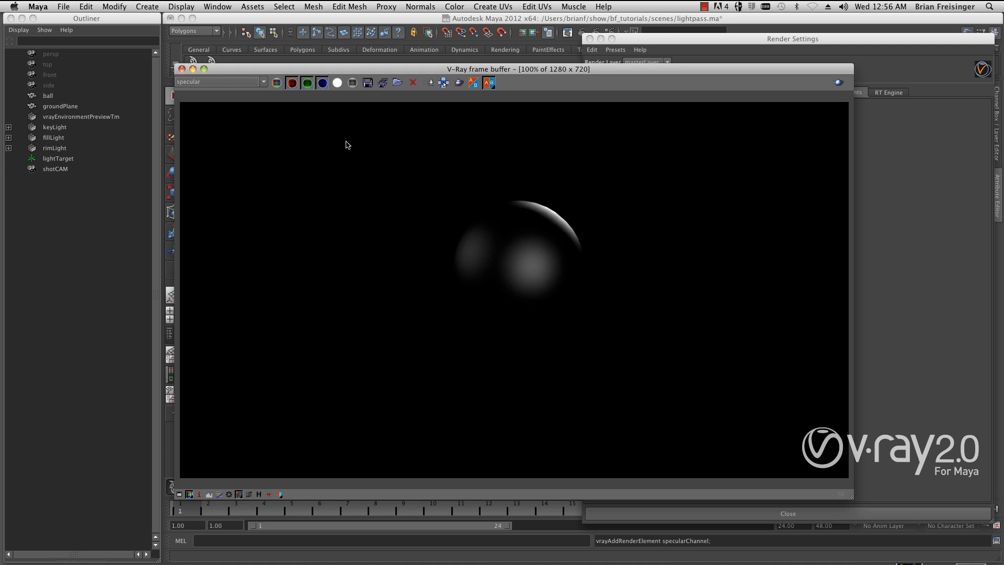
left_click(243, 82)
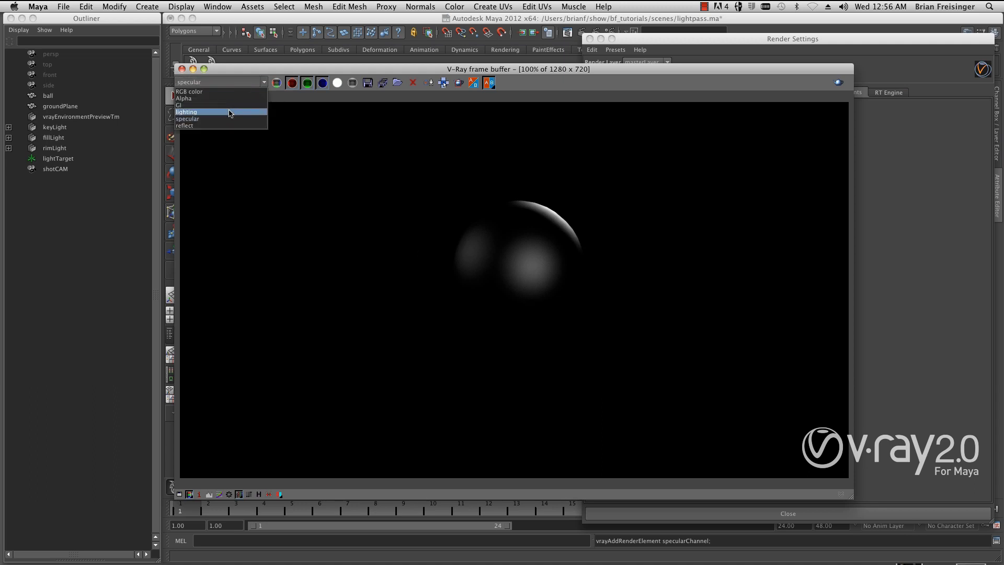
left_click(230, 112)
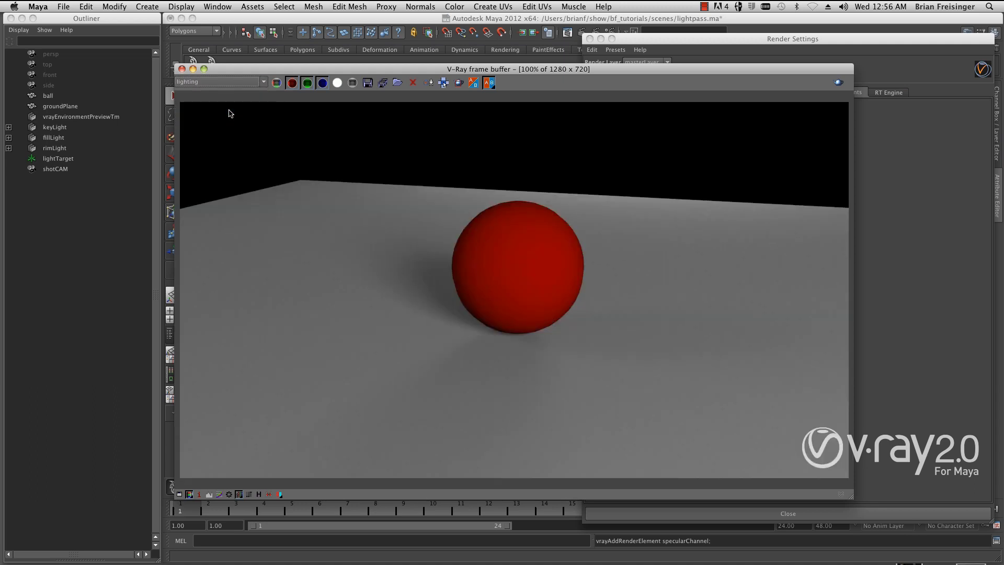
left_click(236, 84)
left_click(228, 119)
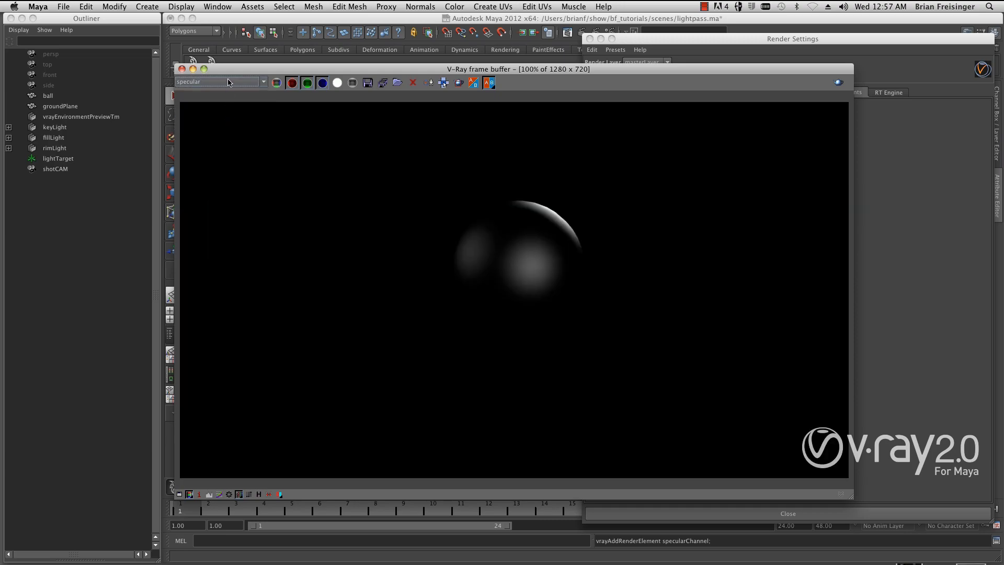
left_click(227, 82)
left_click(210, 91)
Step: Add a Light Select render element and load vrayRE_Light_Select in the Attribute Editor
left_click(193, 69)
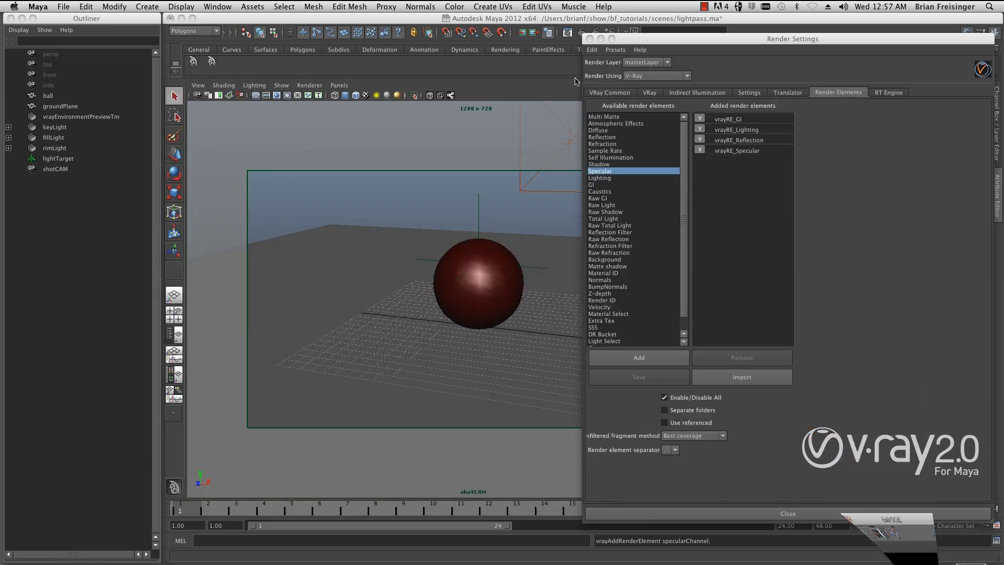
left_click_drag(661, 43, 367, 33)
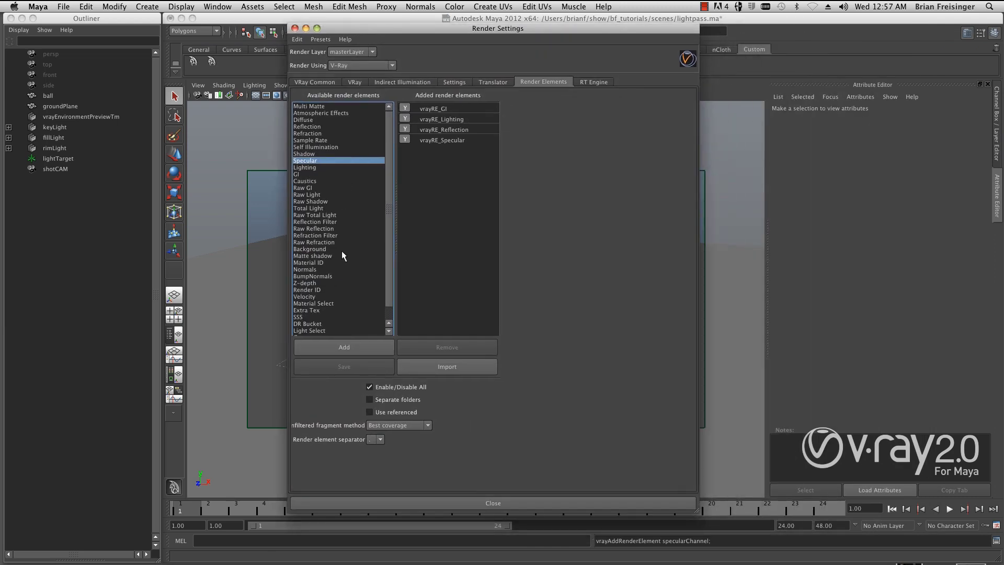
scroll(333, 273, "down", 2)
double_click(313, 317)
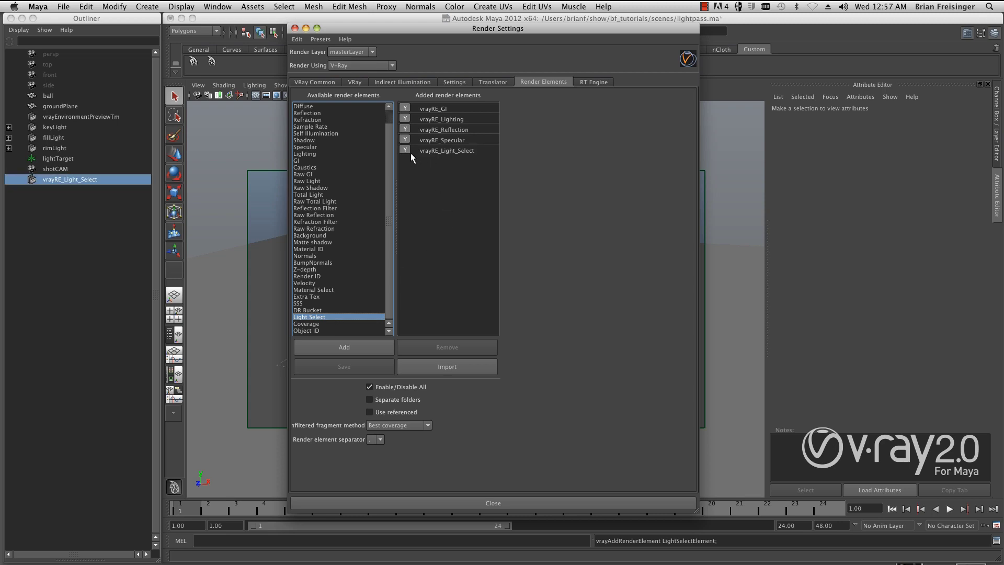
left_click(428, 153)
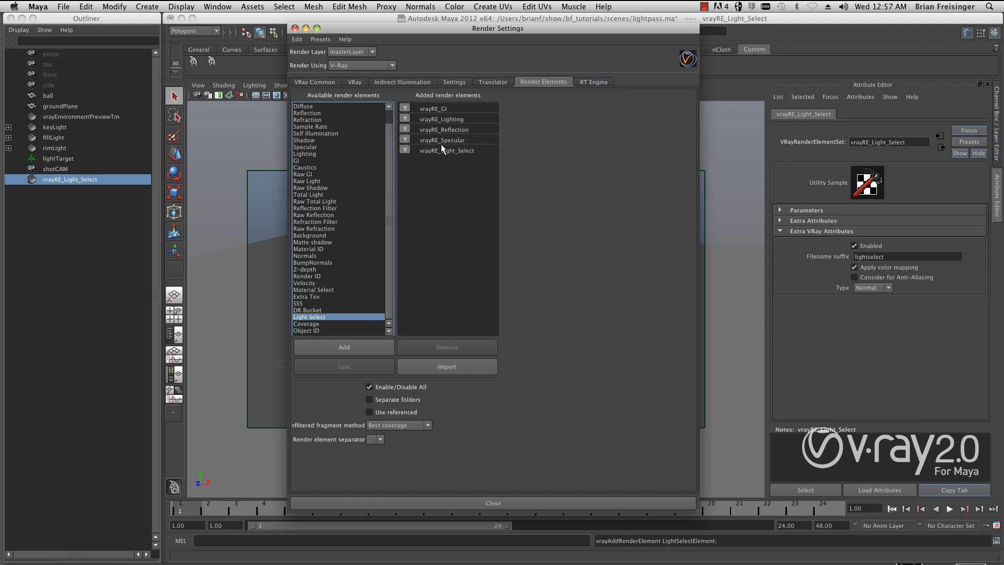
Step: Rename vrayRE_Light_Select to keyLight_pass and set its filename suffix to keyLight_pass
left_click(452, 152)
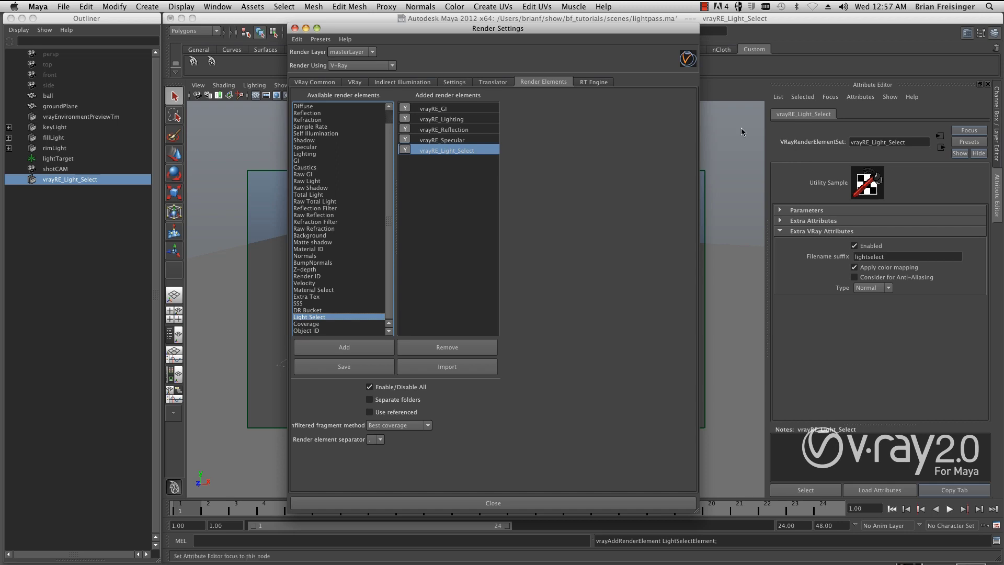
left_click(925, 145)
left_click_drag(923, 144, 837, 147)
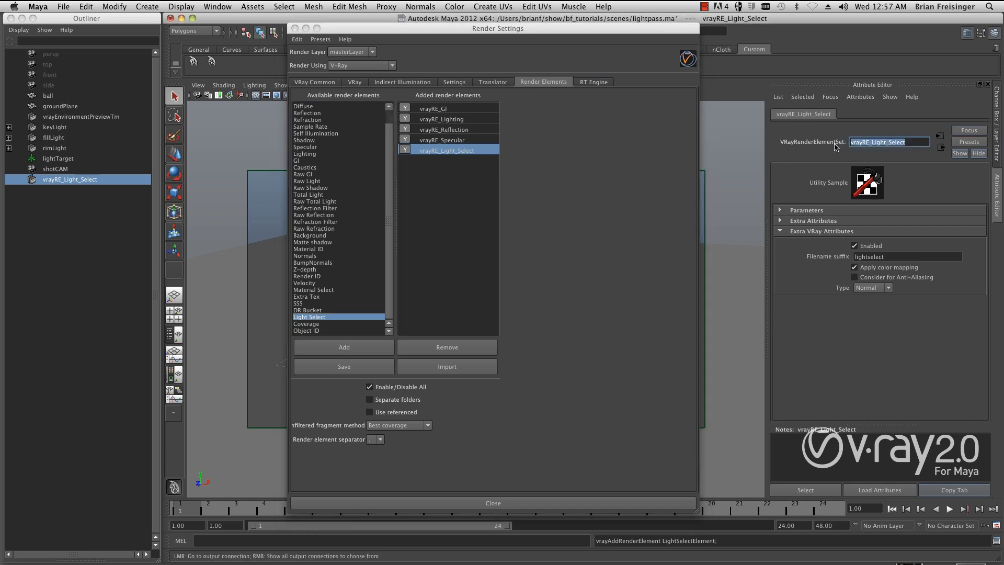
type("keyLight_pass")
key("Return")
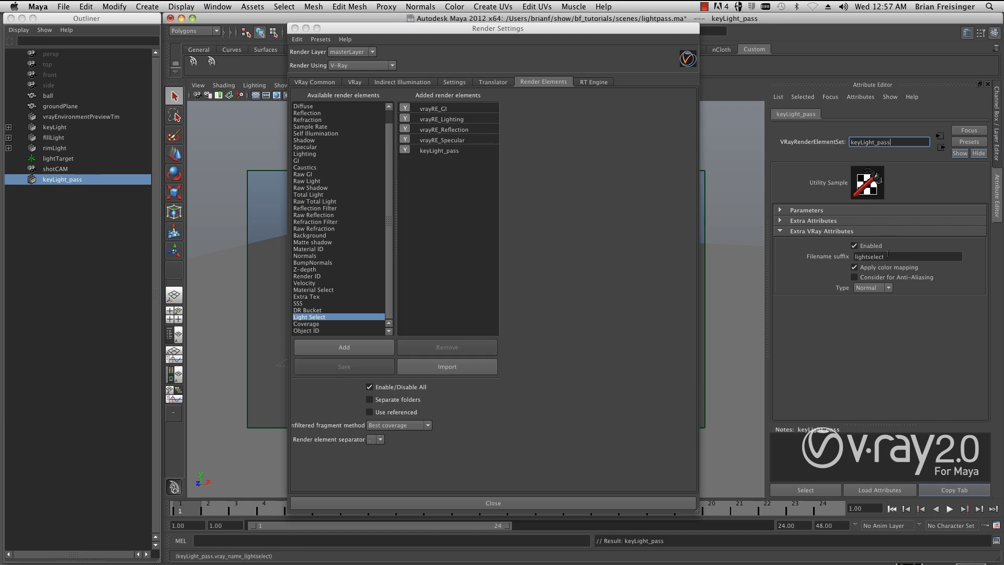
key("Tab")
type("key")
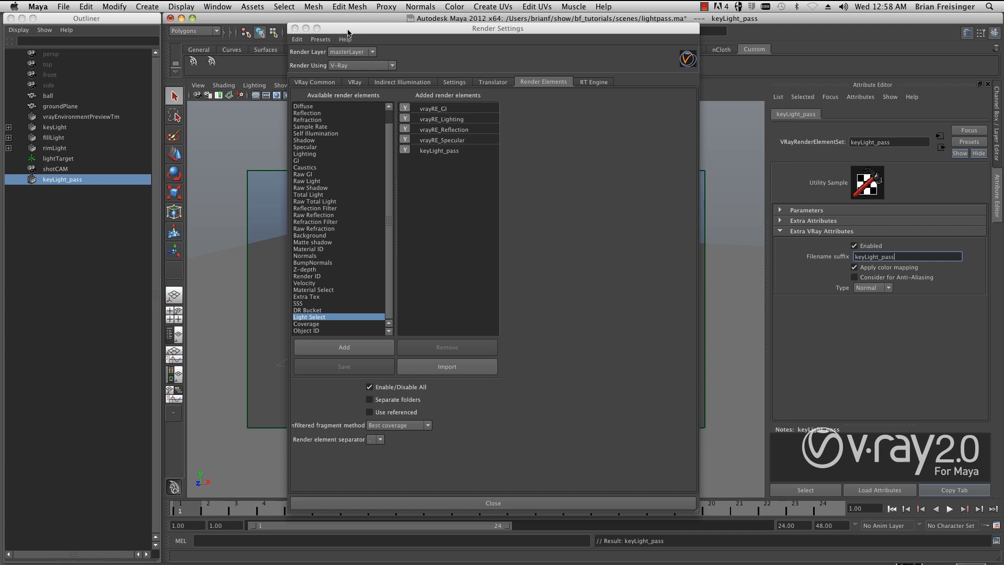
left_click_drag(398, 31, 402, 61)
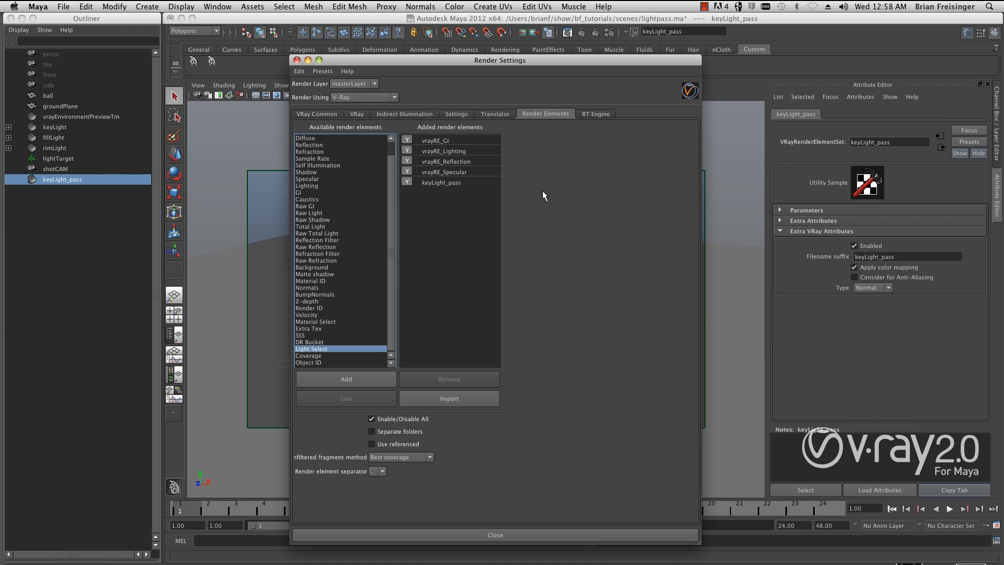
left_click(224, 6)
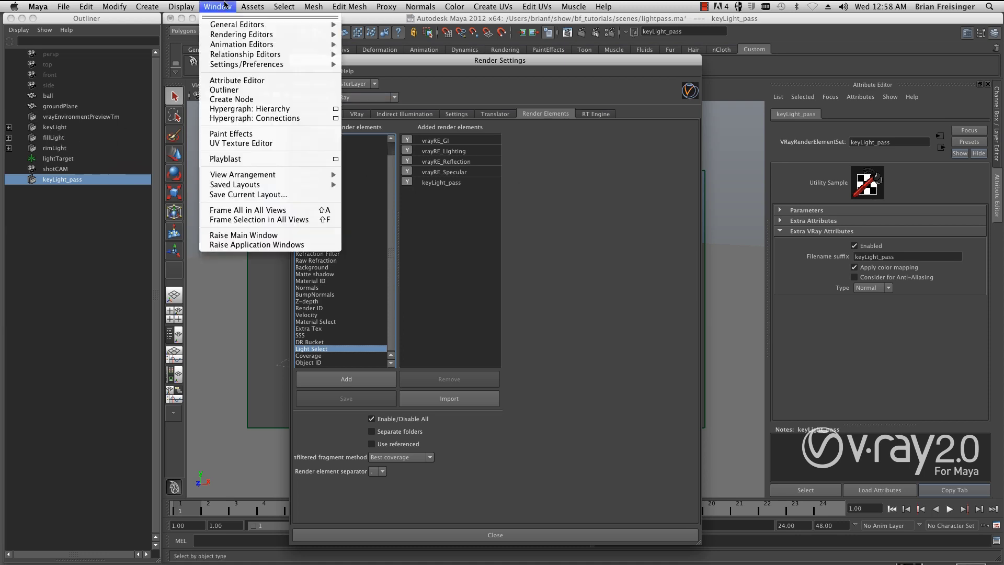
Step: In the Sets relationship editor, add keyLight to the keyLight_pass set and close the editors
mouse_move(267, 55)
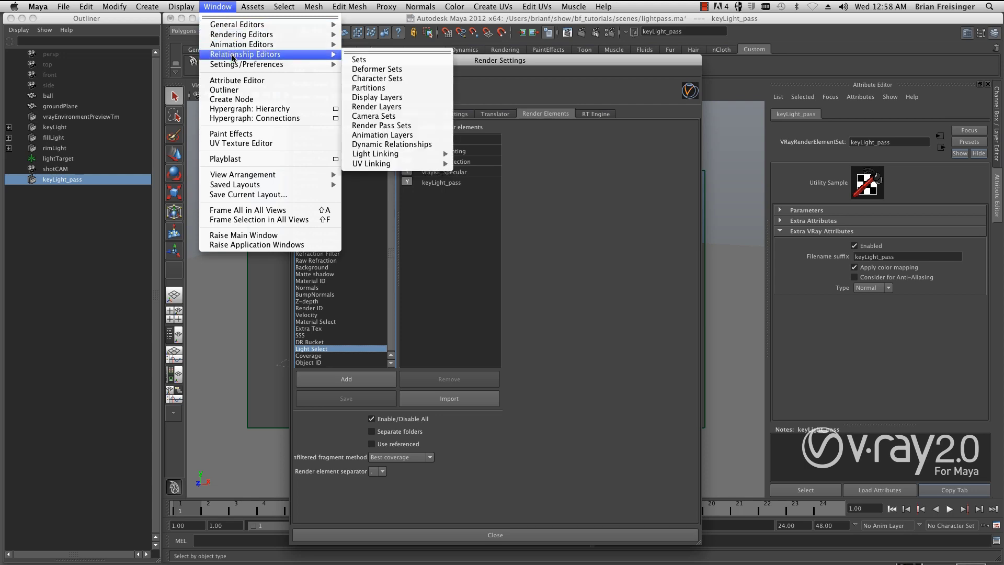
left_click(372, 61)
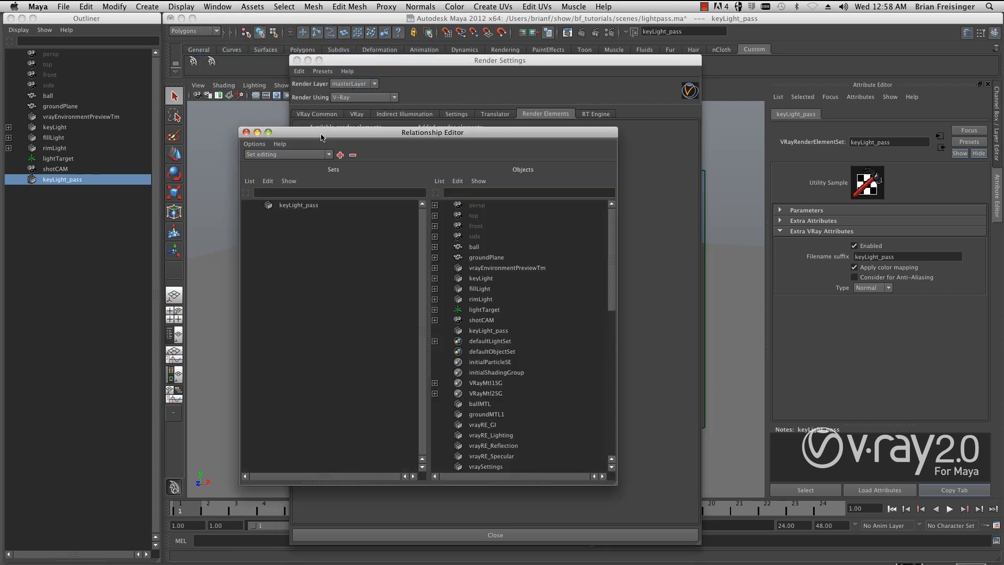
left_click_drag(321, 135, 325, 105)
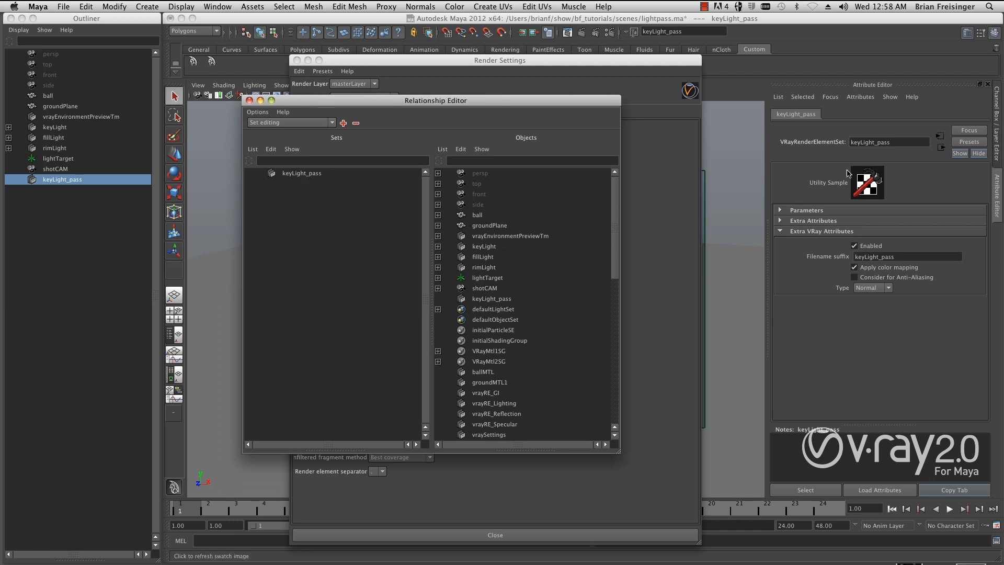
left_click(304, 172)
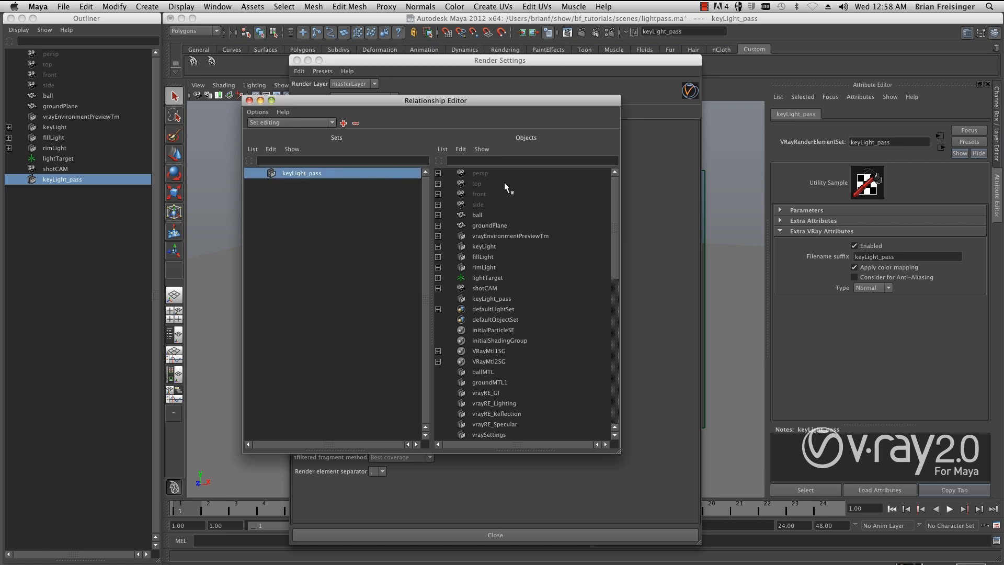
left_click(479, 246)
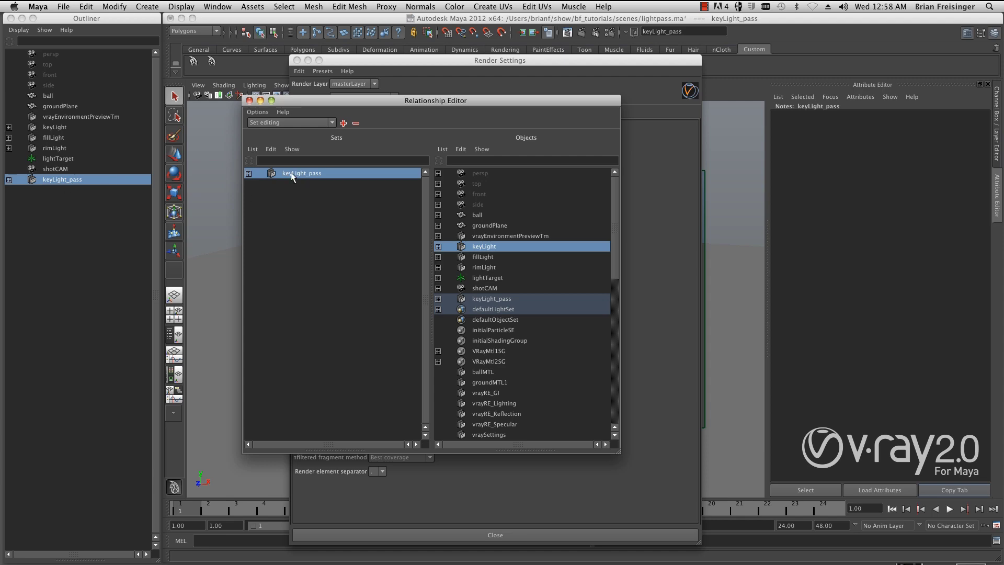
left_click(259, 99)
left_click(308, 60)
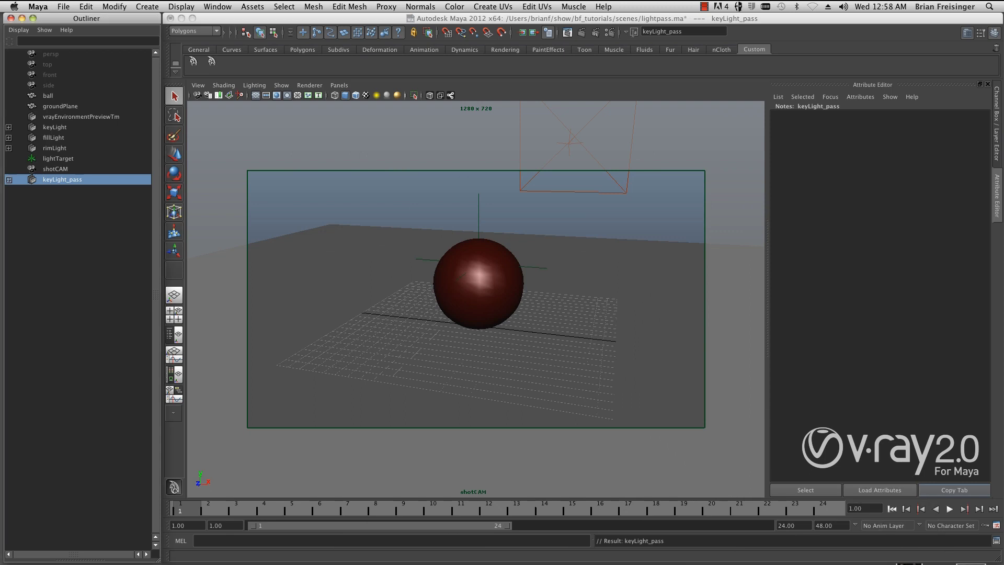
Step: Restore the V-Ray frame buffer, re-render the red ball, and list its render channels
left_click(903, 563)
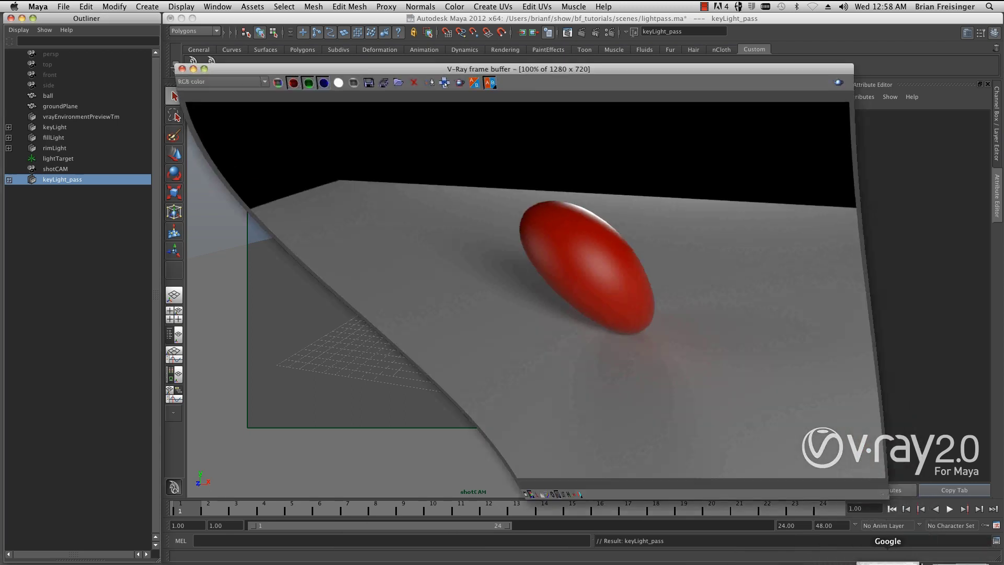
left_click(838, 85)
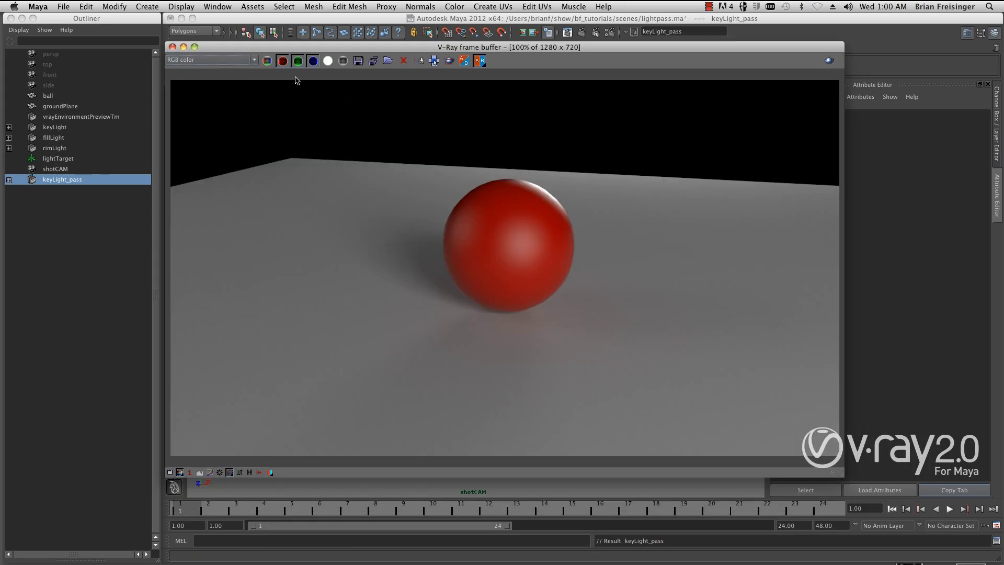
left_click_drag(317, 51, 346, 59)
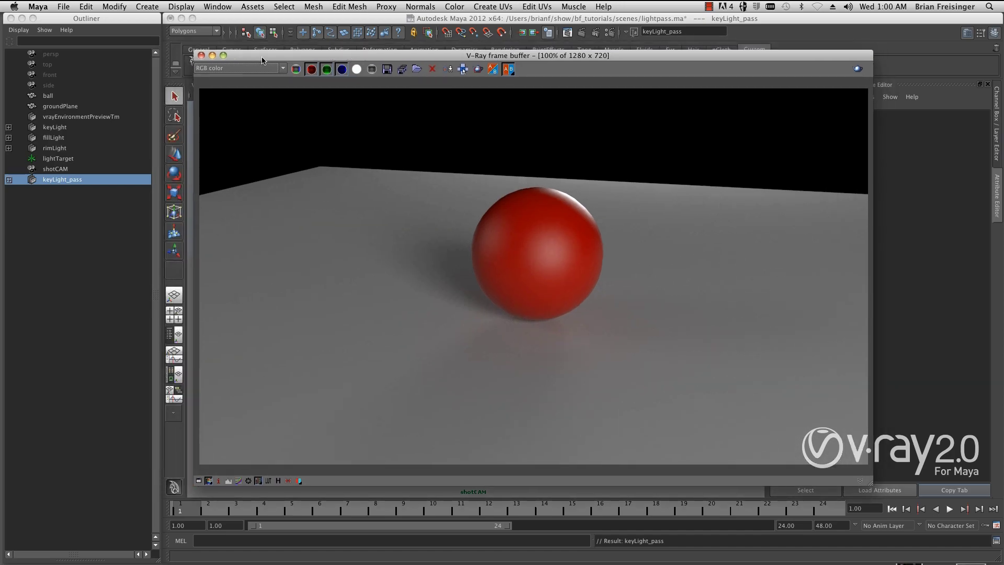
left_click(241, 70)
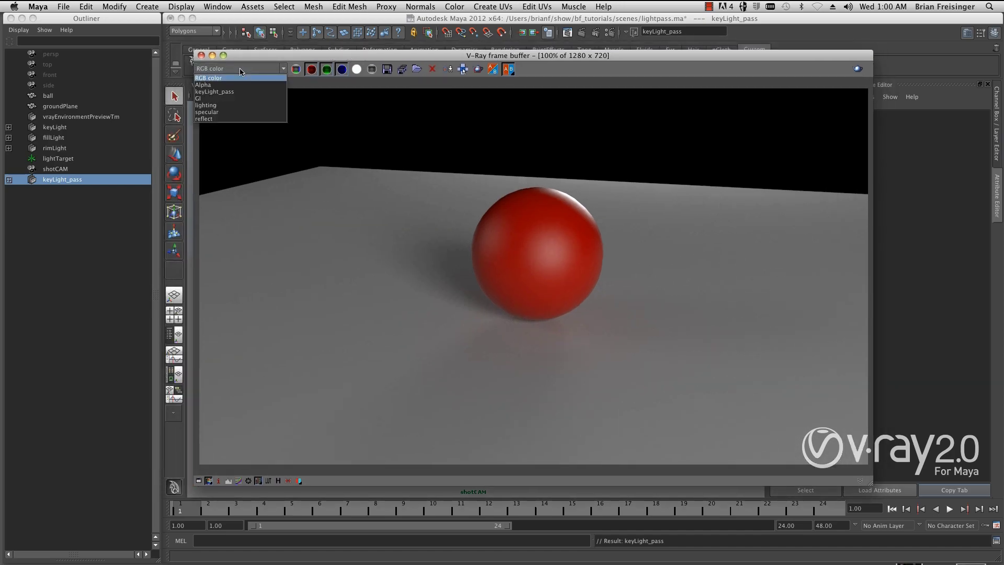
Step: View the keyLight_pass channel and select the keyLight in the shotCAM viewport
left_click(214, 92)
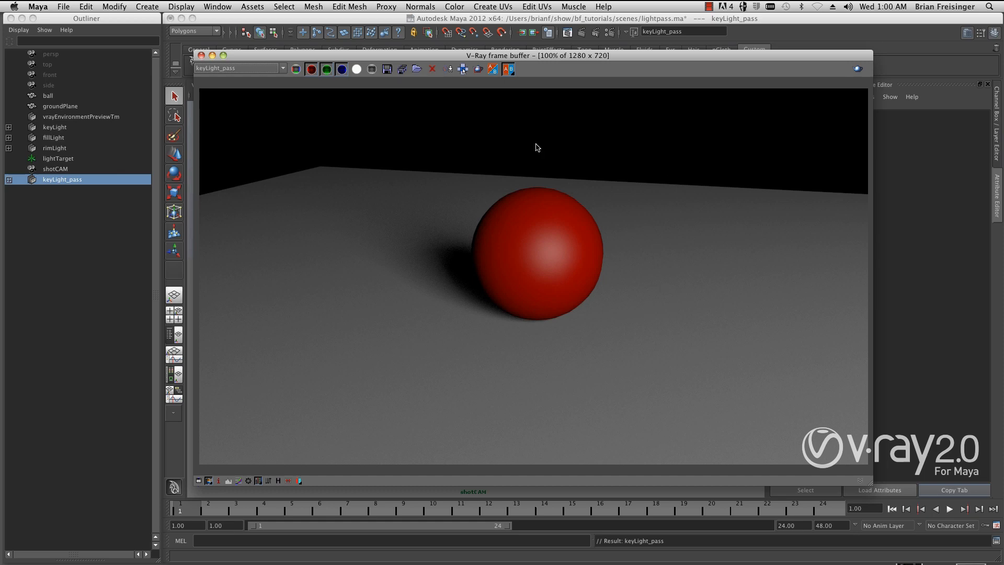
left_click_drag(578, 55, 518, 420)
scroll(561, 266, "down", 5)
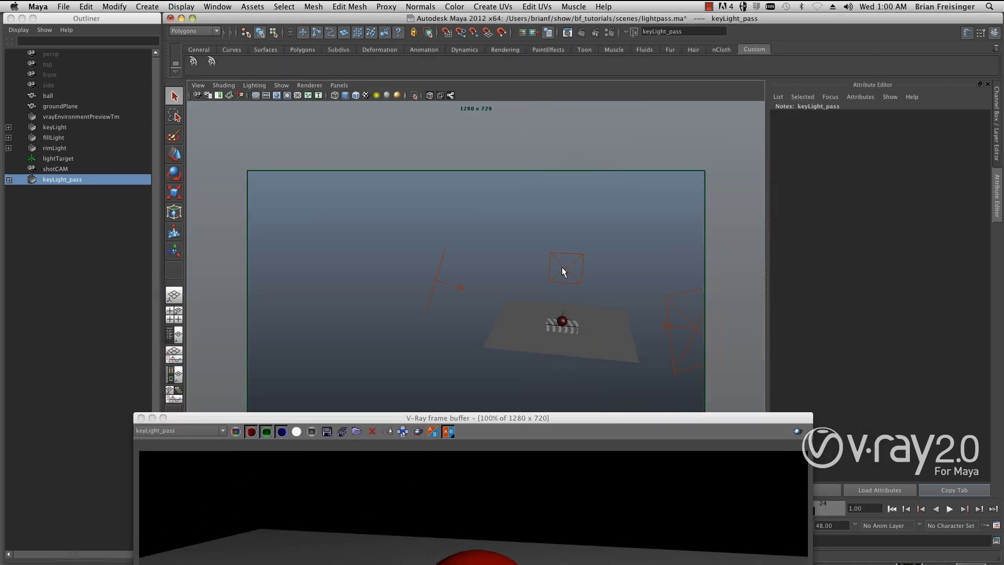
left_click(566, 296)
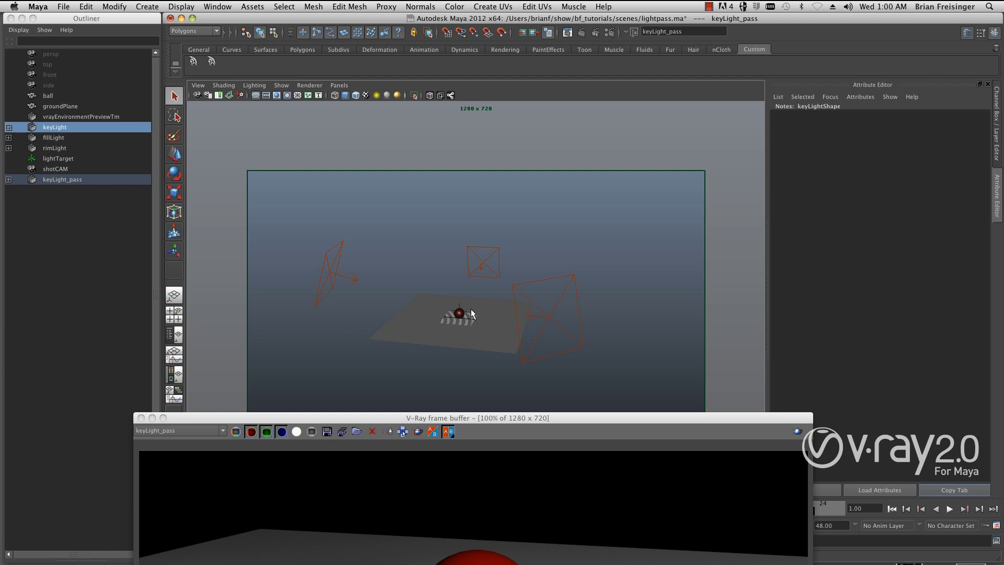
left_click_drag(267, 418, 439, 128)
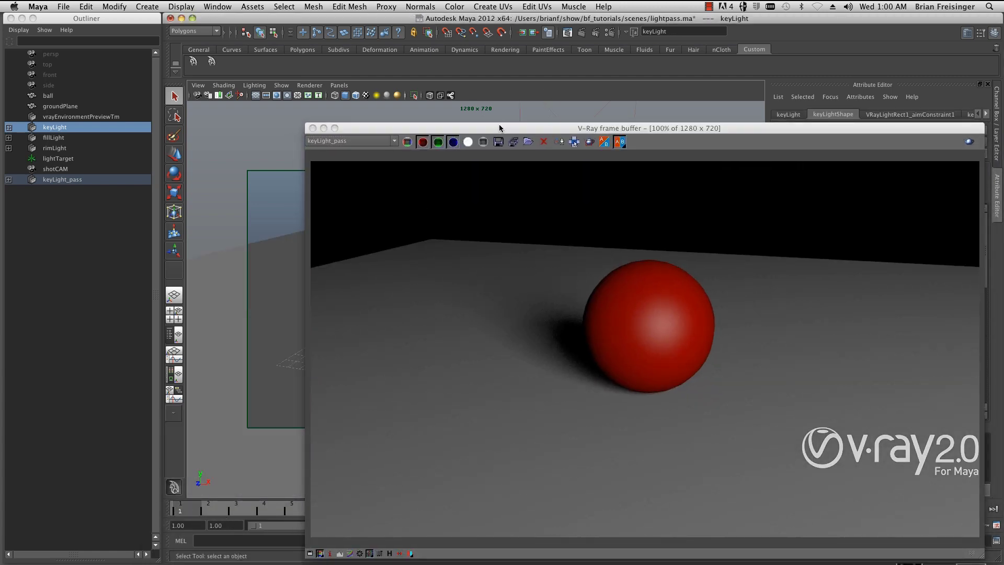
left_click_drag(501, 129, 381, 79)
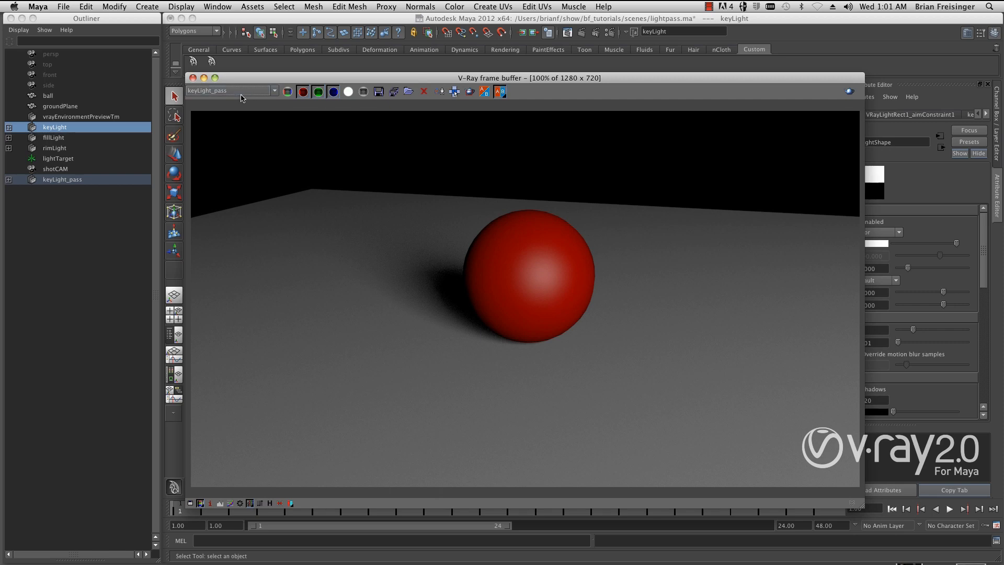
Step: Compare the lighting and specular passes against keyLight_pass, then return to RGB color
left_click(226, 91)
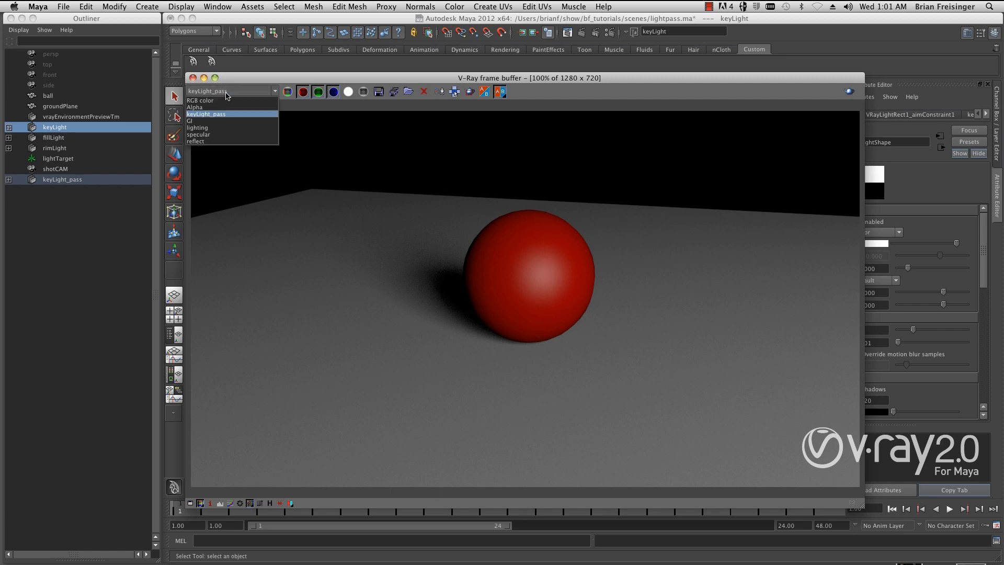
left_click(226, 130)
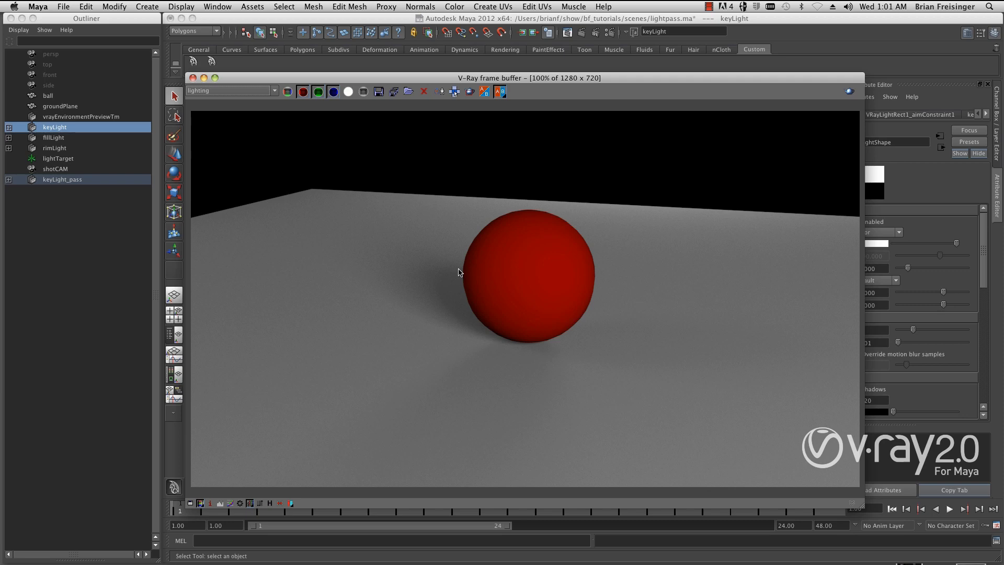
left_click(229, 91)
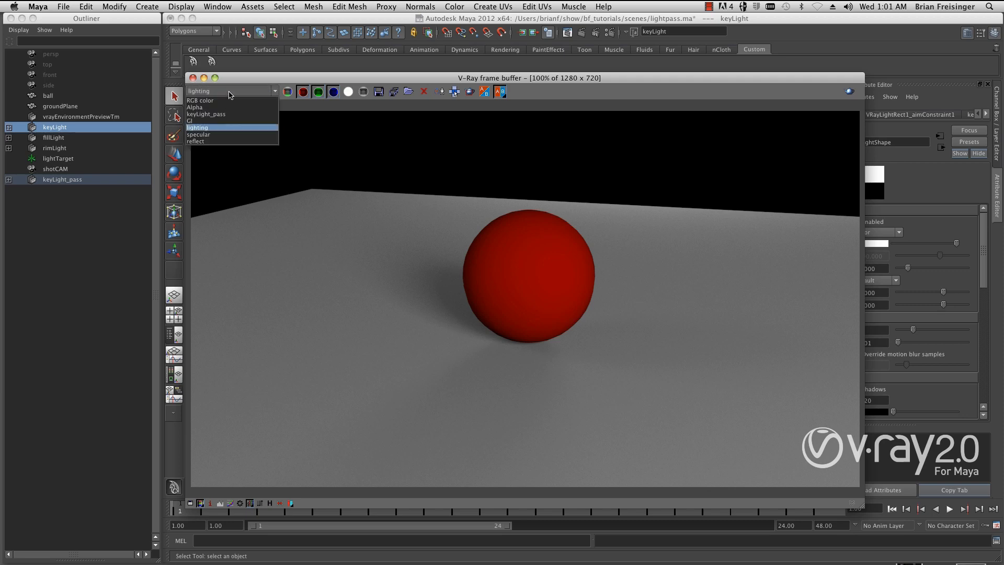
left_click(221, 135)
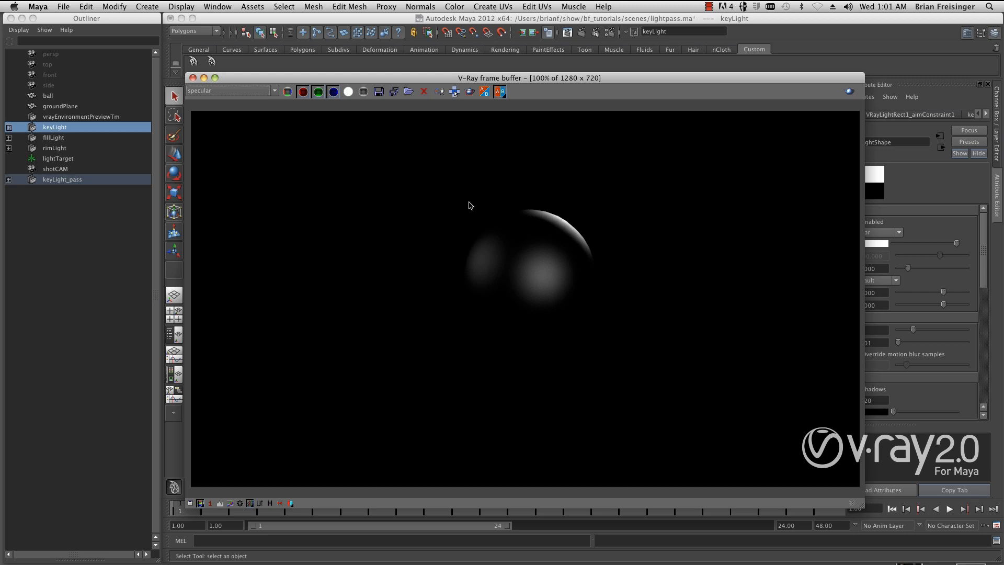
left_click(254, 93)
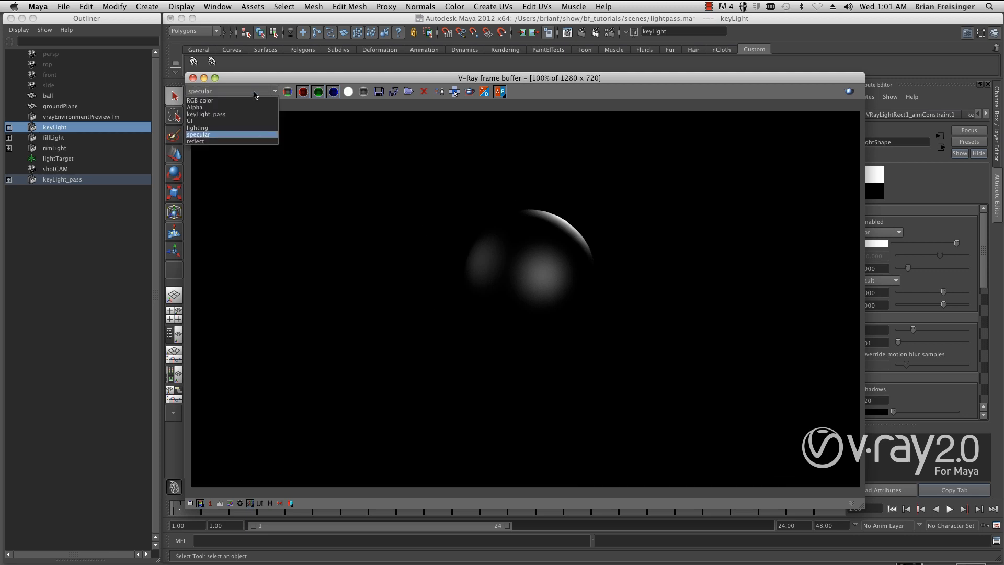
left_click(238, 115)
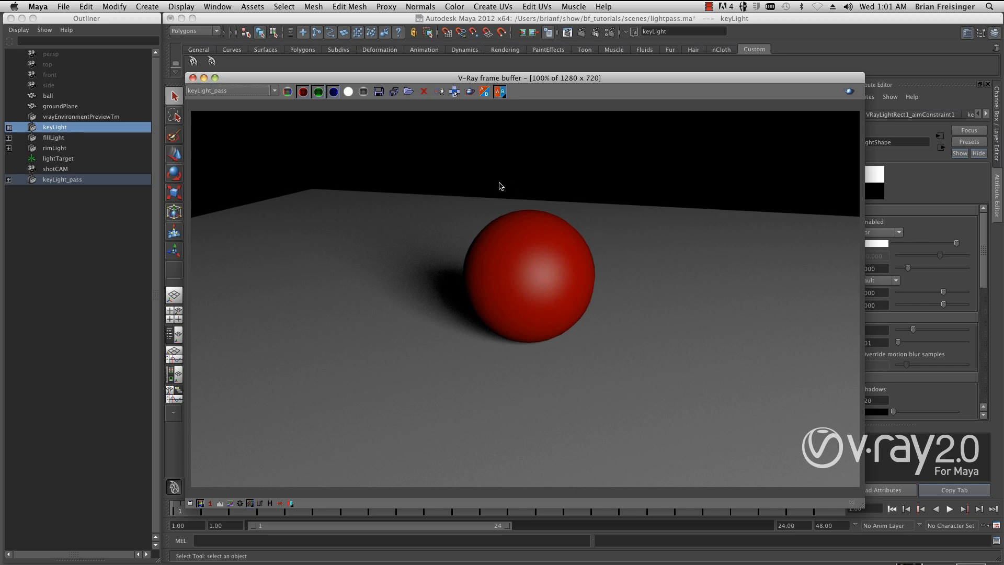
left_click_drag(523, 82, 518, 71)
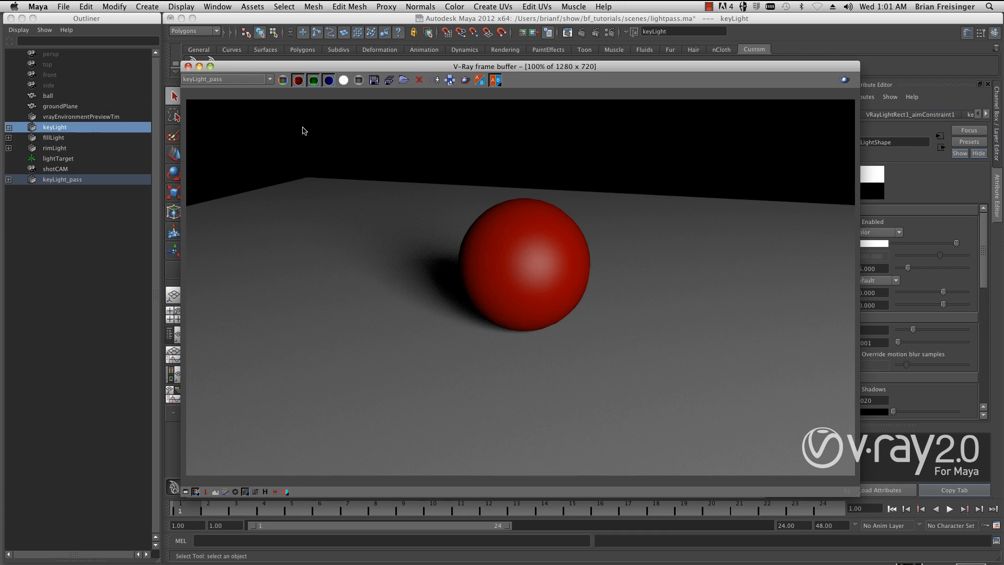
left_click(238, 82)
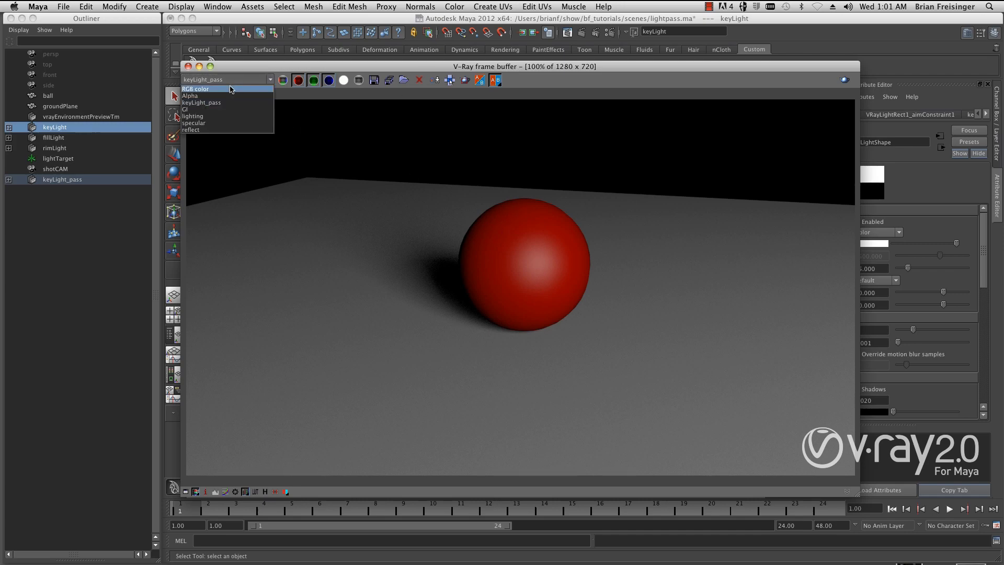
left_click(195, 89)
Step: Set the keyLight_pass render element's type to Diffuse
left_click(198, 66)
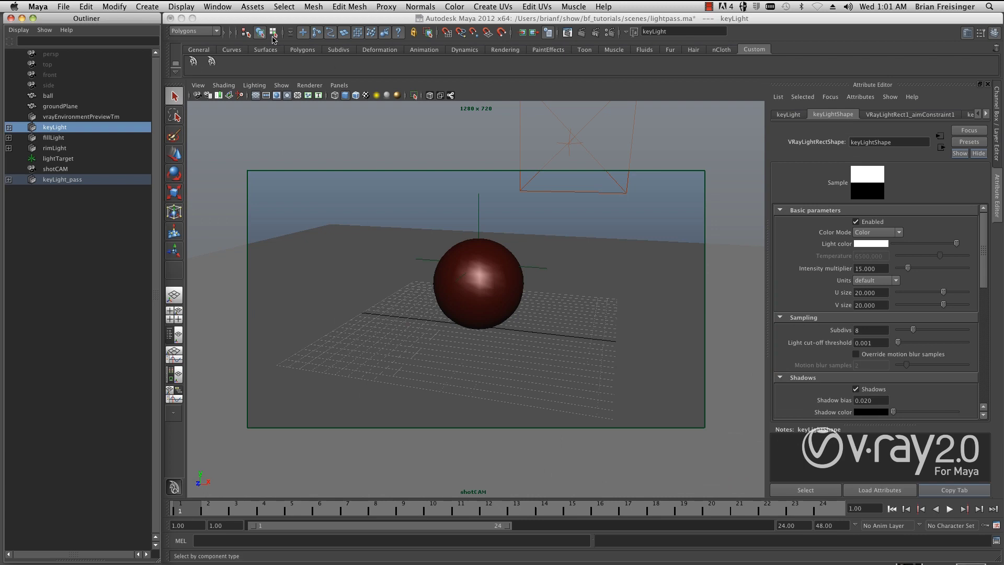
left_click(604, 32)
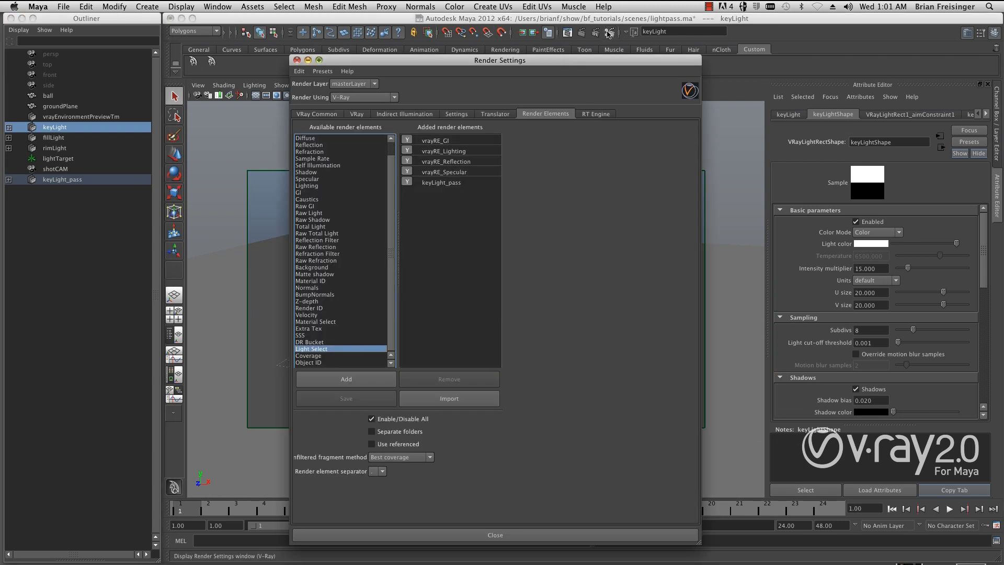
left_click(443, 183)
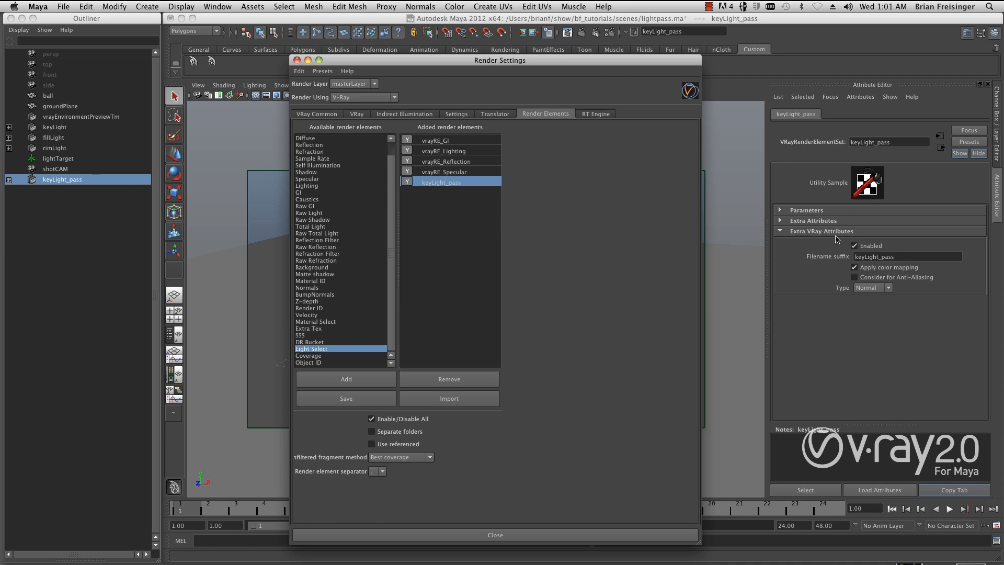
left_click(873, 288)
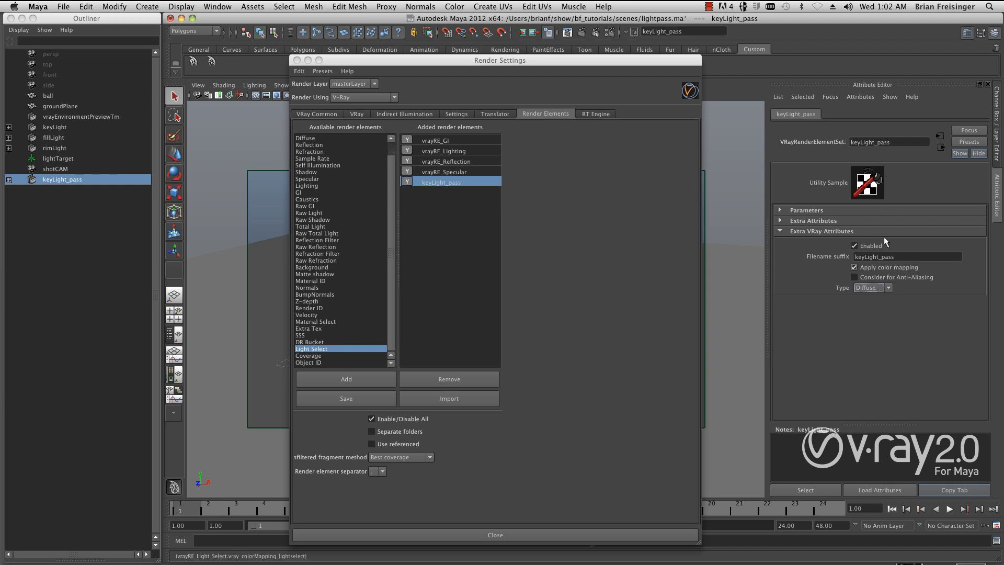
Step: Rename the element and its filename suffix from keyLight_pass to keyLight_diff
left_click(889, 141)
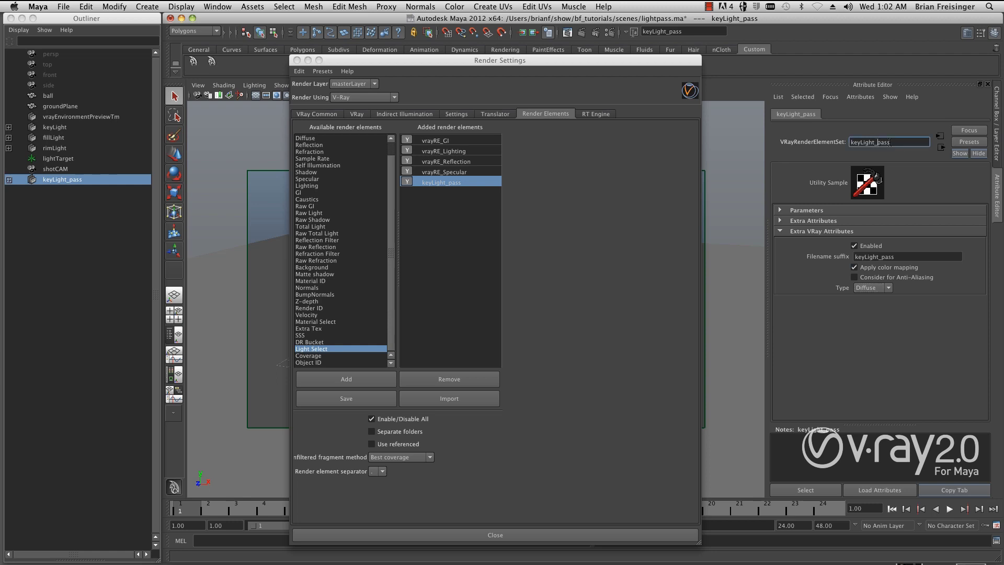
left_click_drag(891, 142, 877, 143)
type("diff")
key("Return")
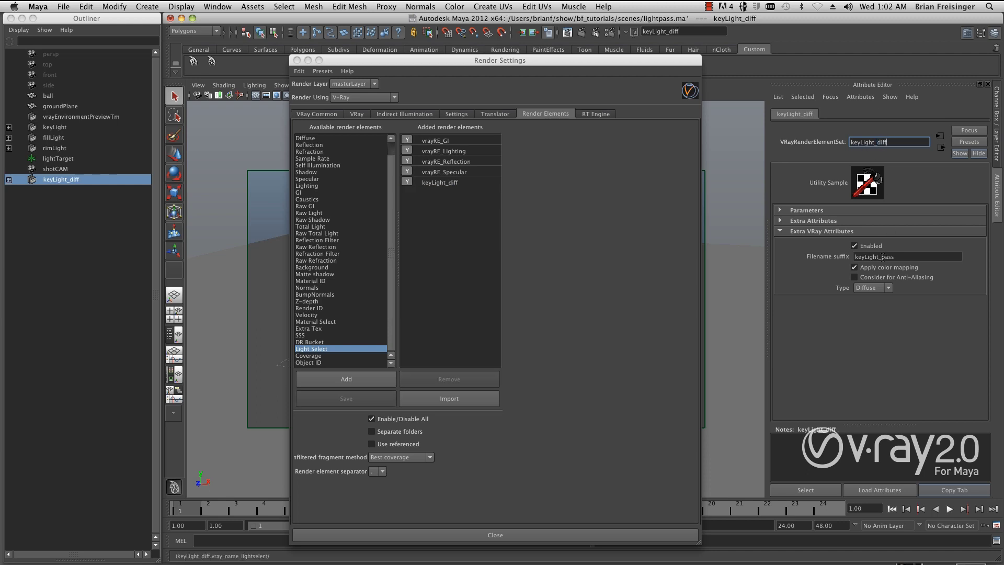
left_click_drag(881, 257, 893, 257)
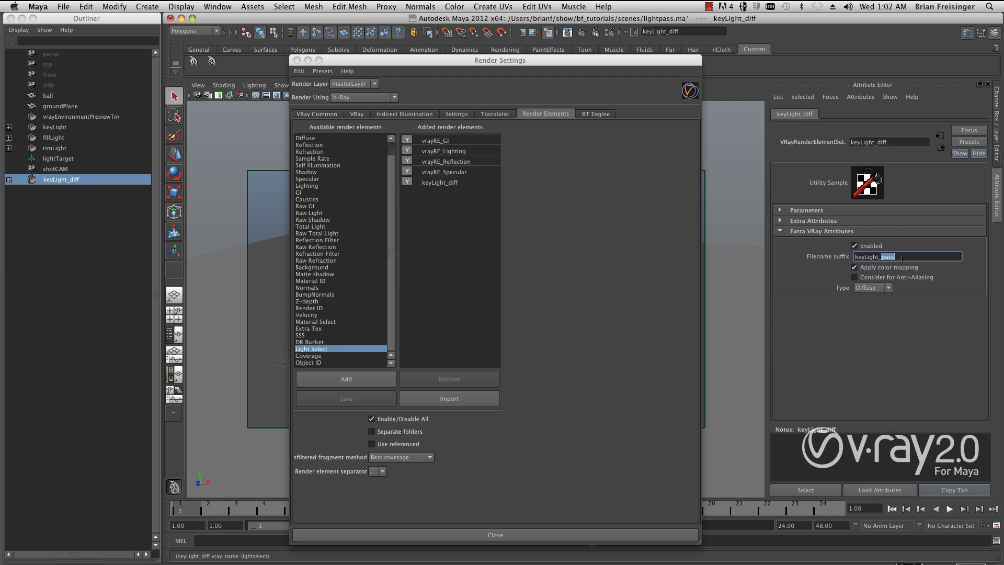
type("diff")
left_click(224, 6)
Step: Confirm in the set membership editor that keyLight belongs to keyLight_diff
mouse_move(242, 35)
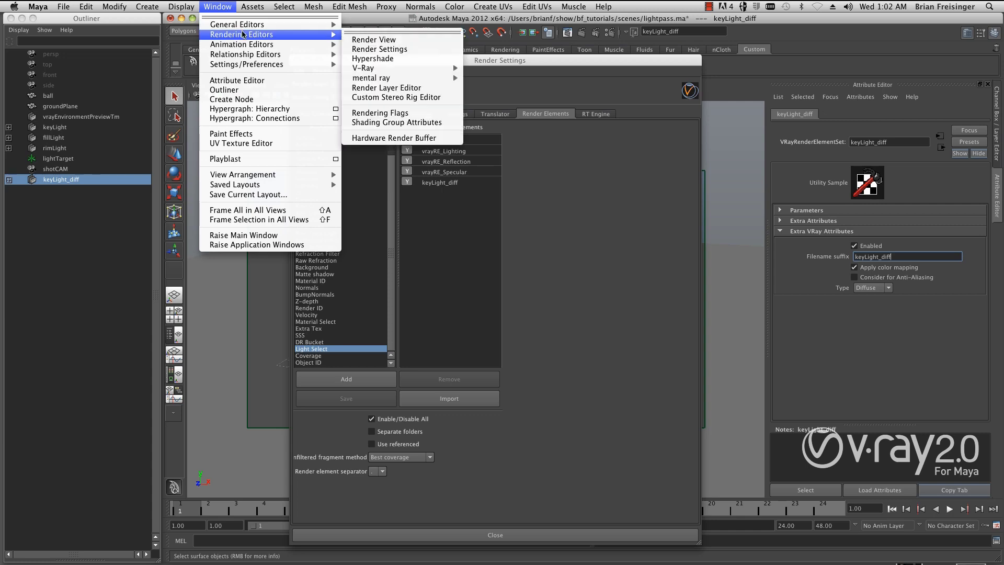
mouse_move(246, 54)
left_click(366, 63)
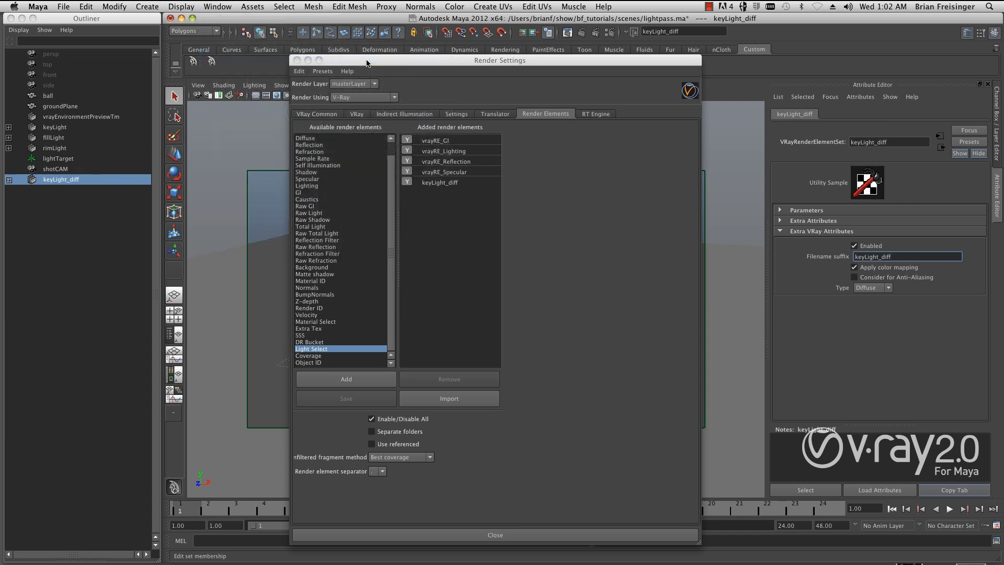
left_click(300, 172)
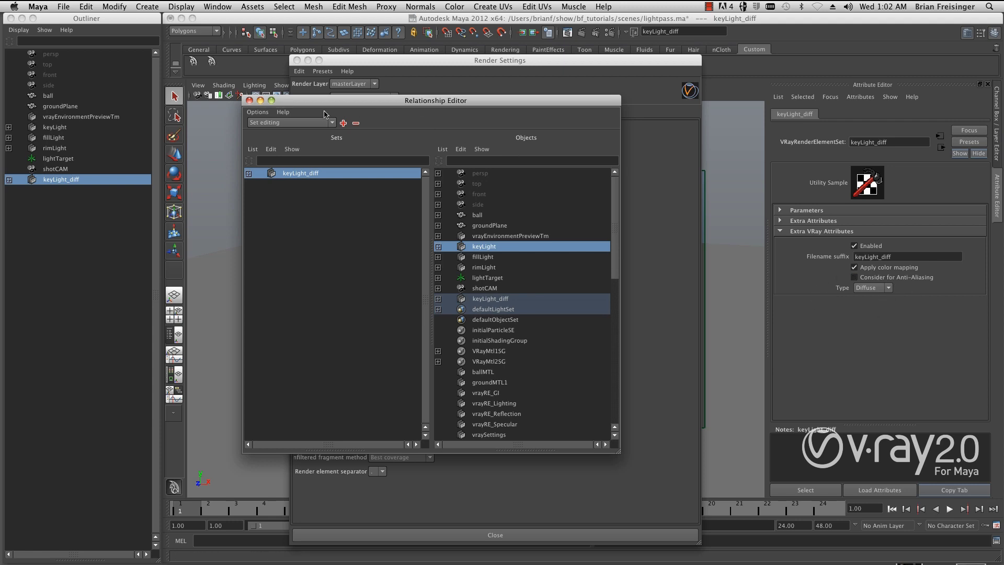
left_click(249, 100)
Step: Close Render Settings and re-render the scene in the V-Ray frame buffer
left_click(297, 60)
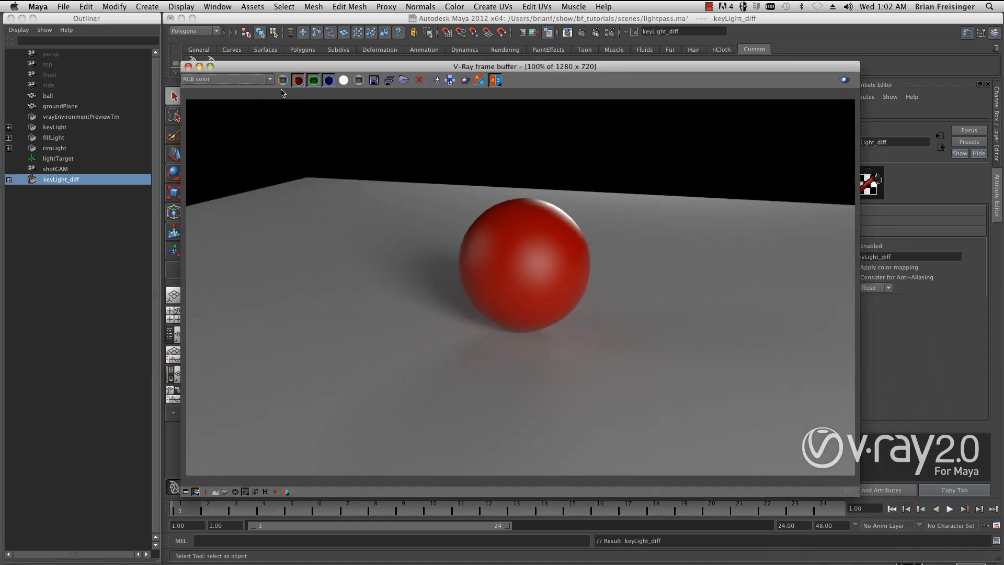
left_click(845, 80)
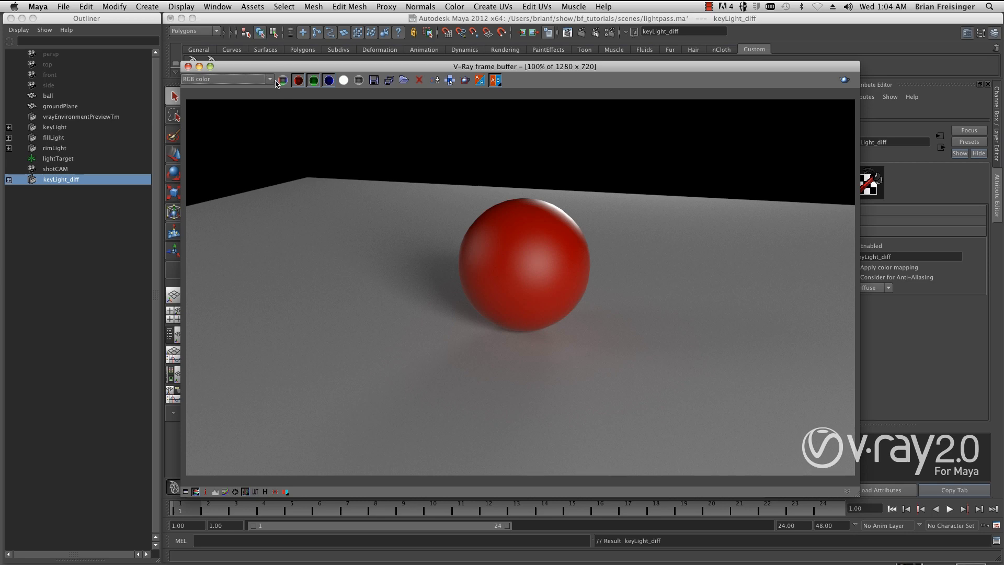
left_click_drag(286, 63, 296, 61)
Step: Flip between the keyLight_diff, lighting and specular channels, then minimize the frame buffer
left_click(243, 77)
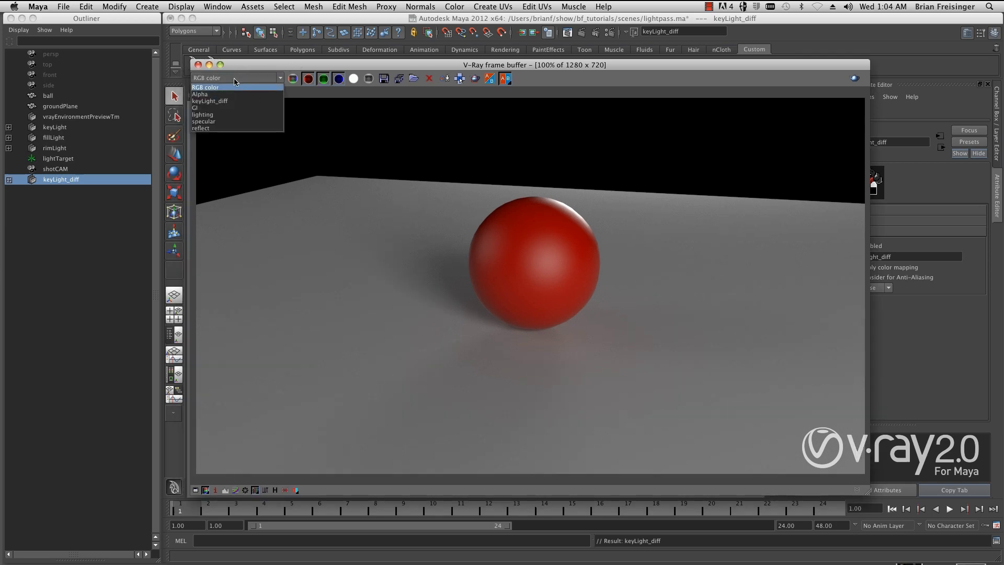
left_click(230, 102)
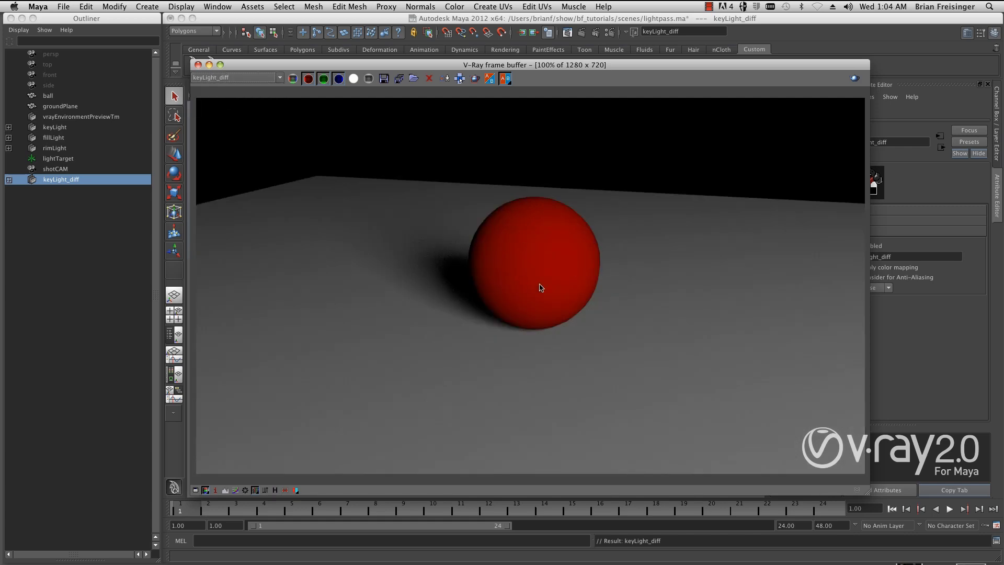
left_click(235, 79)
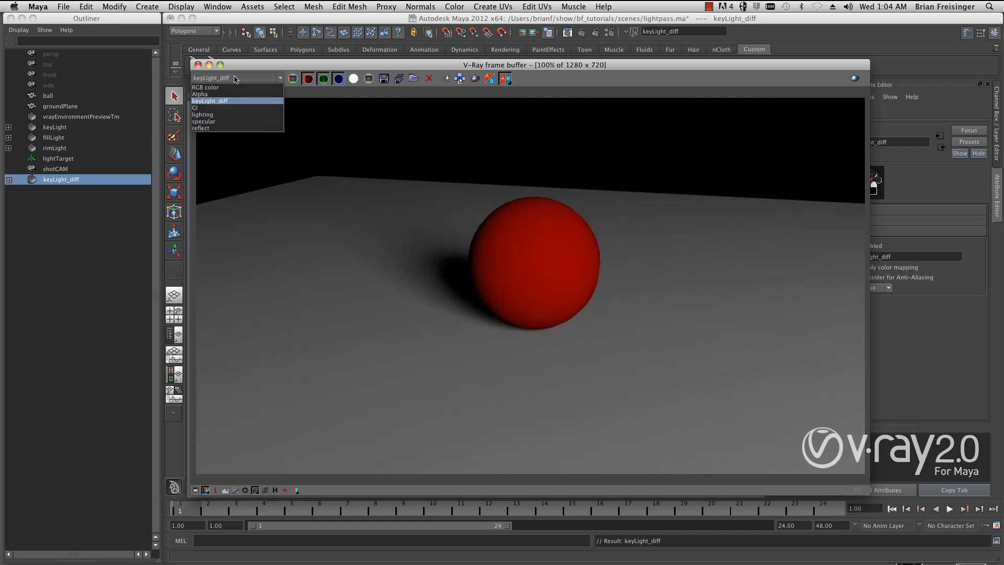
left_click(225, 115)
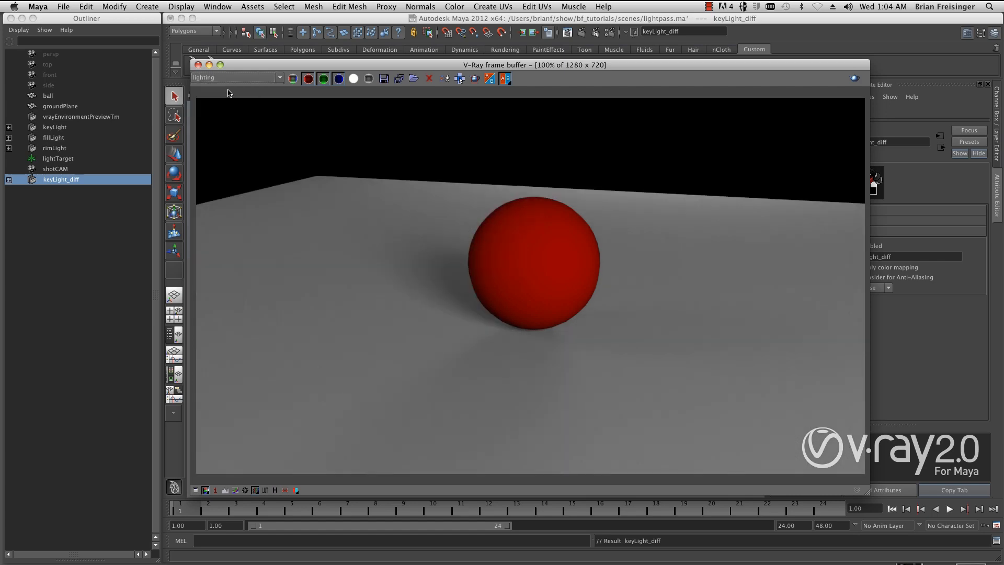
left_click(246, 79)
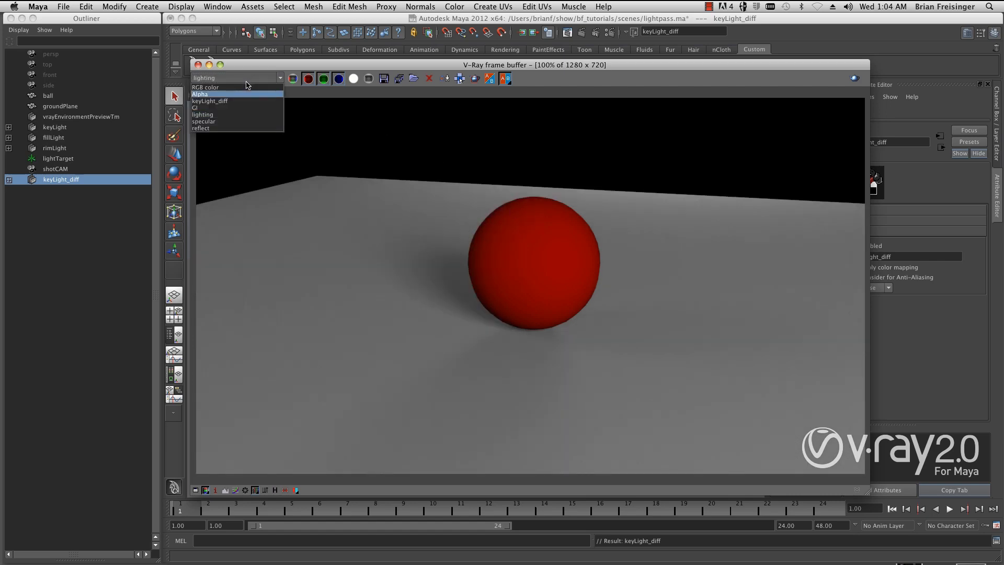
left_click(246, 101)
left_click(245, 79)
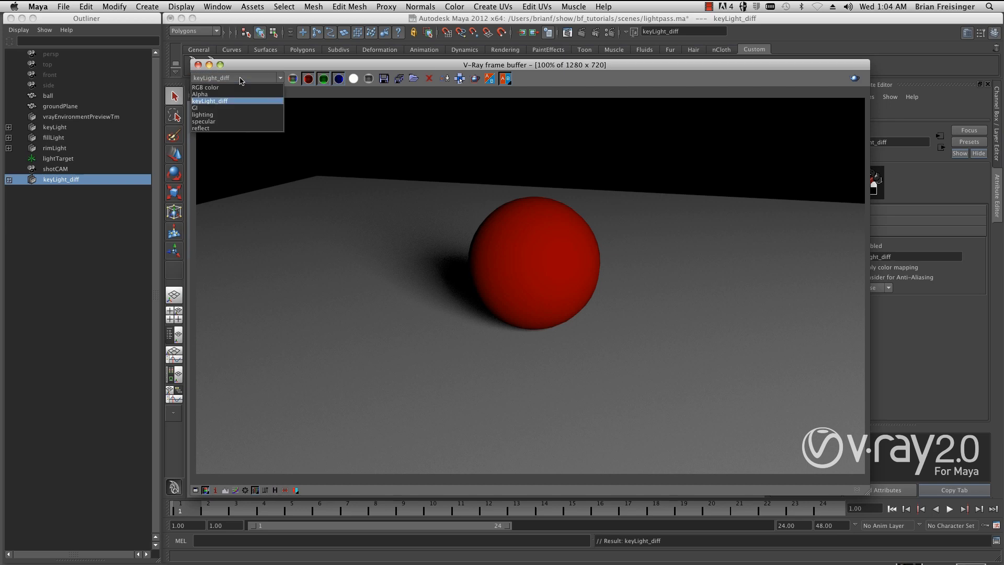
left_click(236, 126)
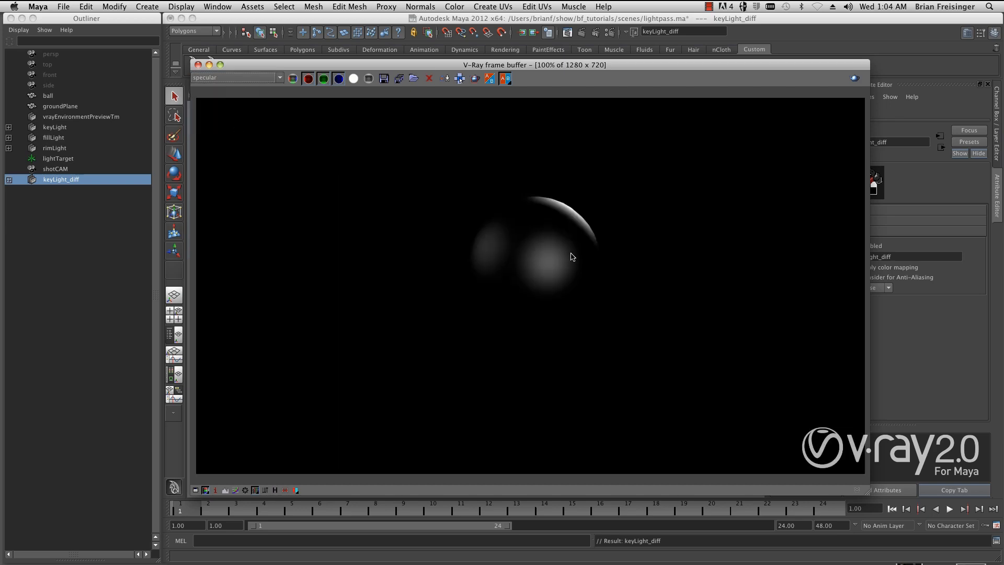
left_click(220, 79)
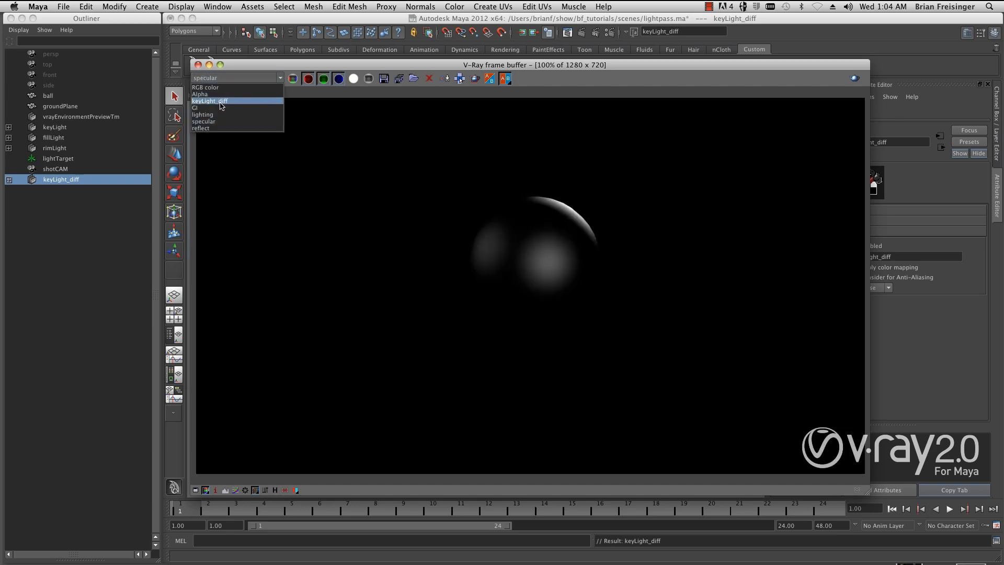
left_click(221, 101)
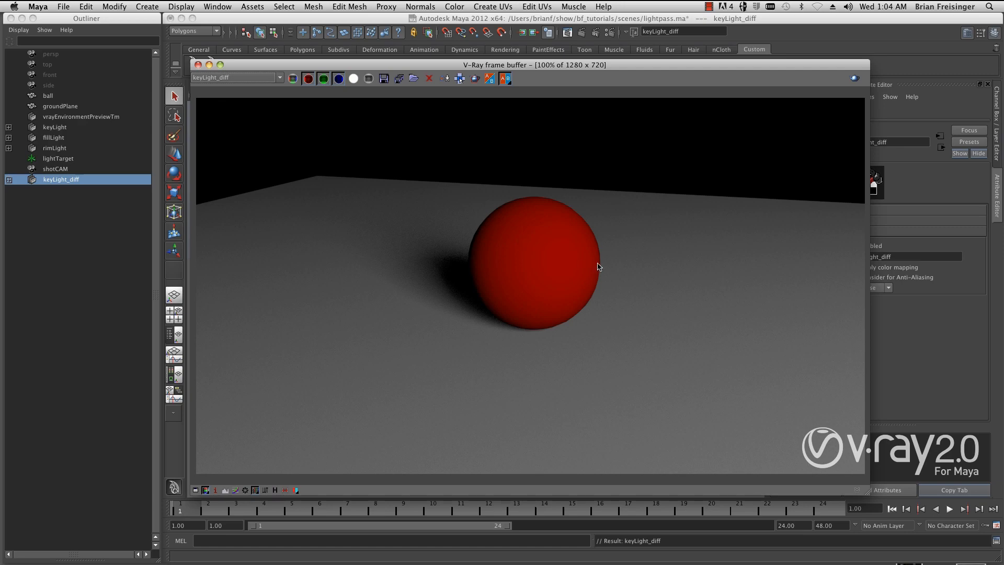
left_click(209, 65)
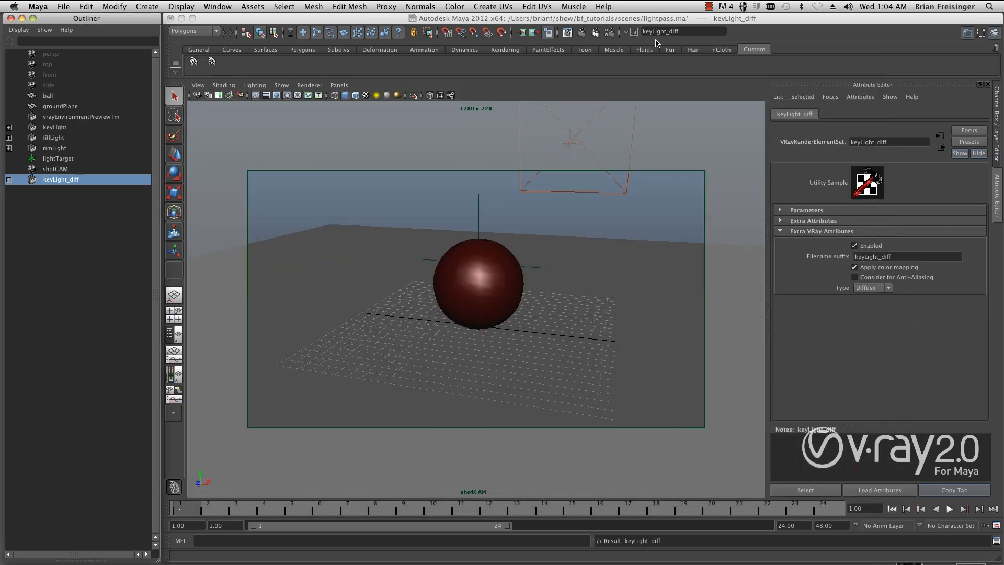
left_click(610, 33)
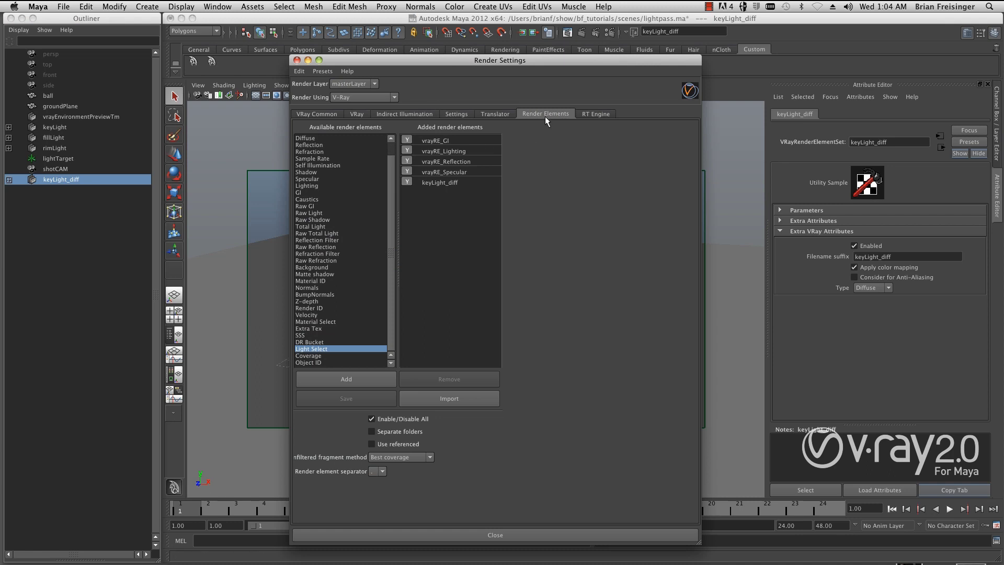
Step: Add a Light Select render element and name it keyLight_spec
double_click(327, 348)
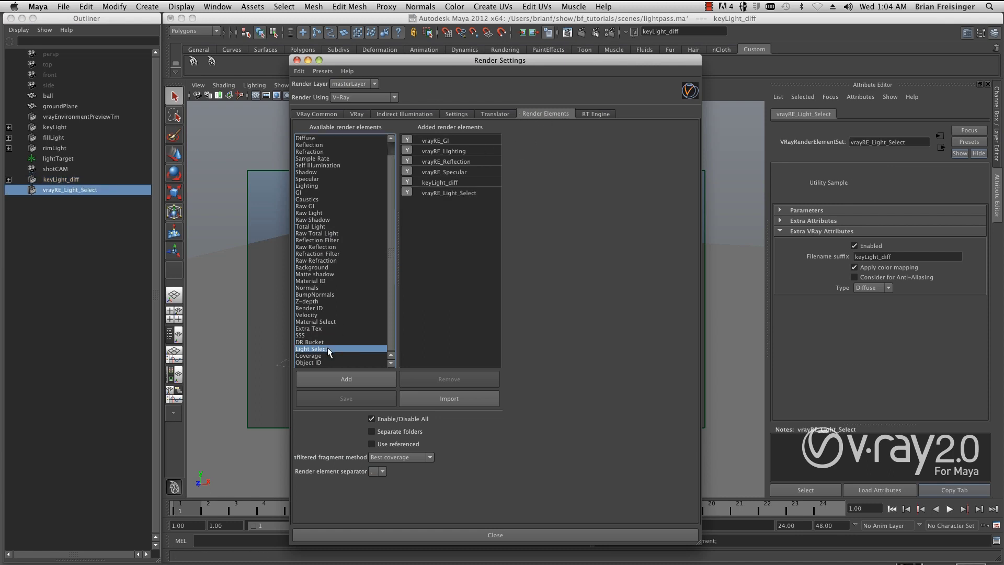
left_click(436, 193)
double_click(879, 143)
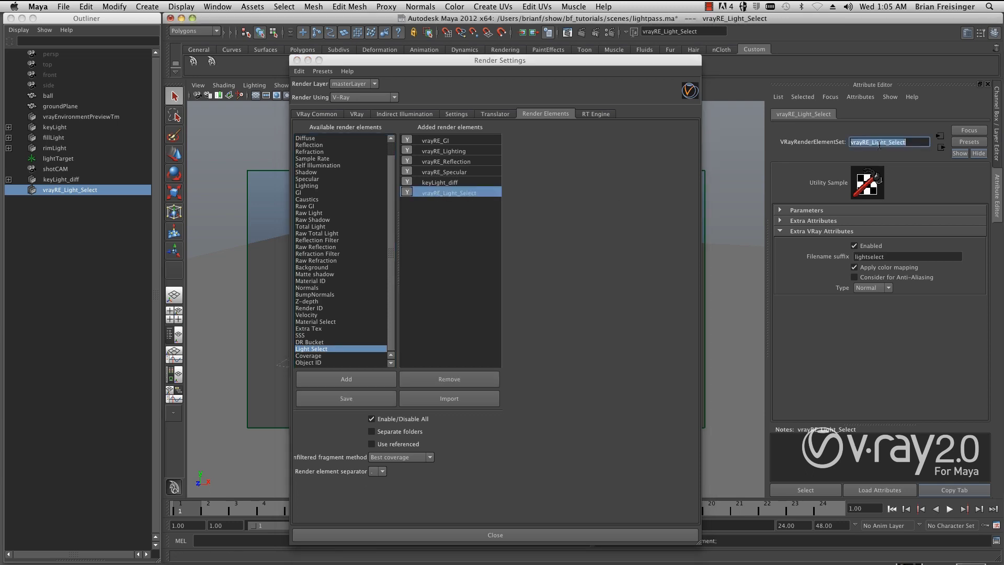
type("key")
type("Light_spec")
key("Return")
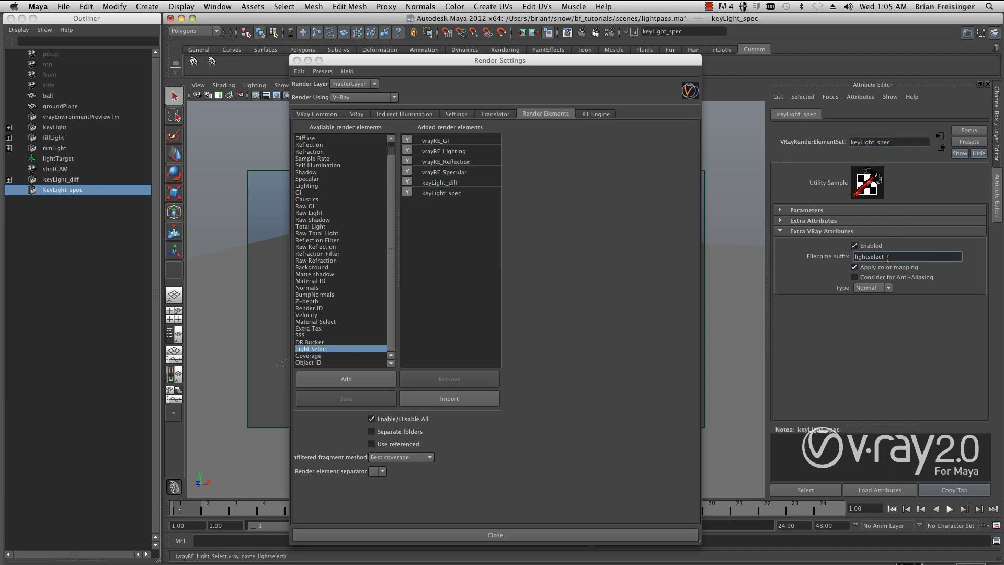
Step: Set the element's filename suffix to keyLight_spec and its type to Specular
double_click(887, 257)
type("keyL")
key("Return")
left_click(872, 288)
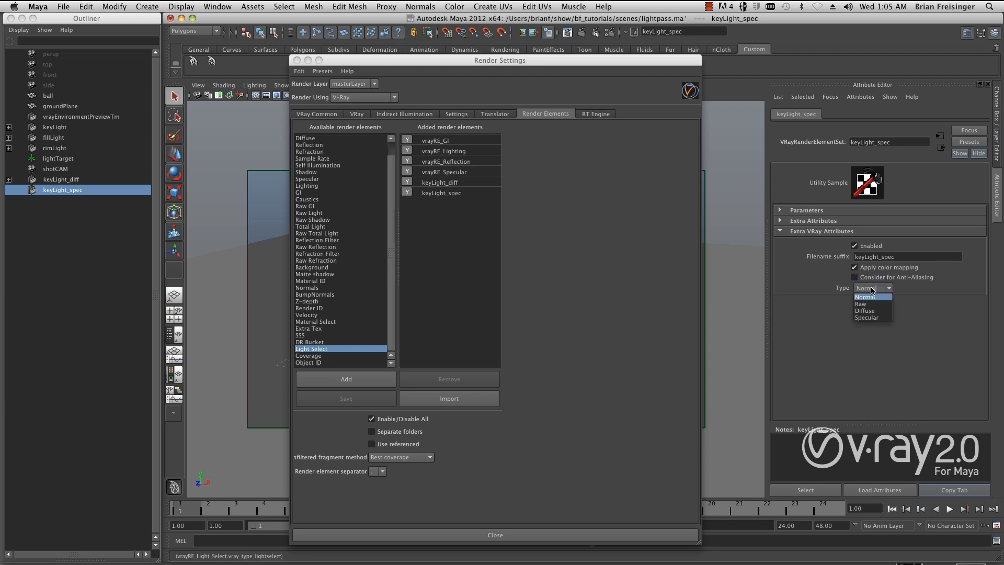
left_click(868, 317)
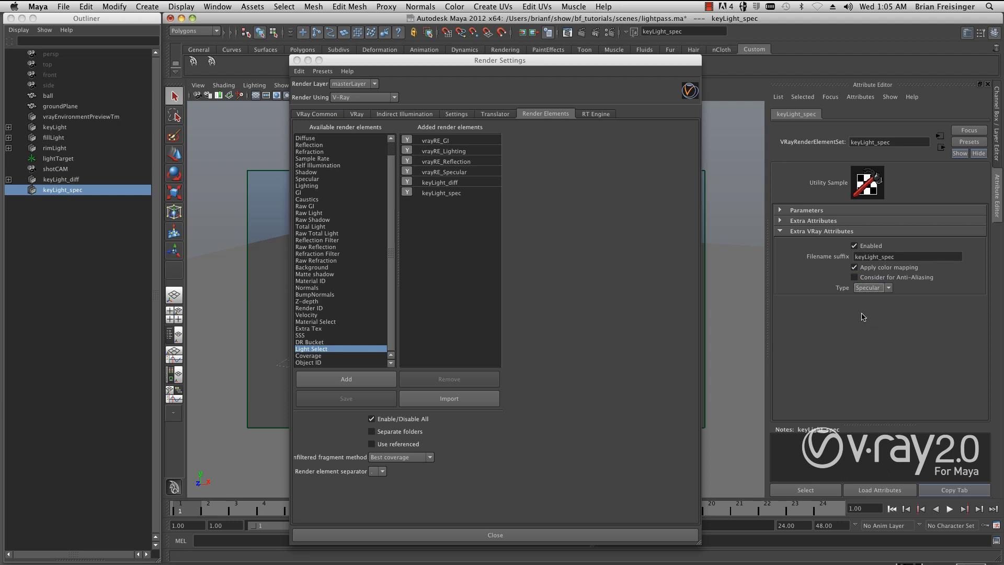
left_click(224, 6)
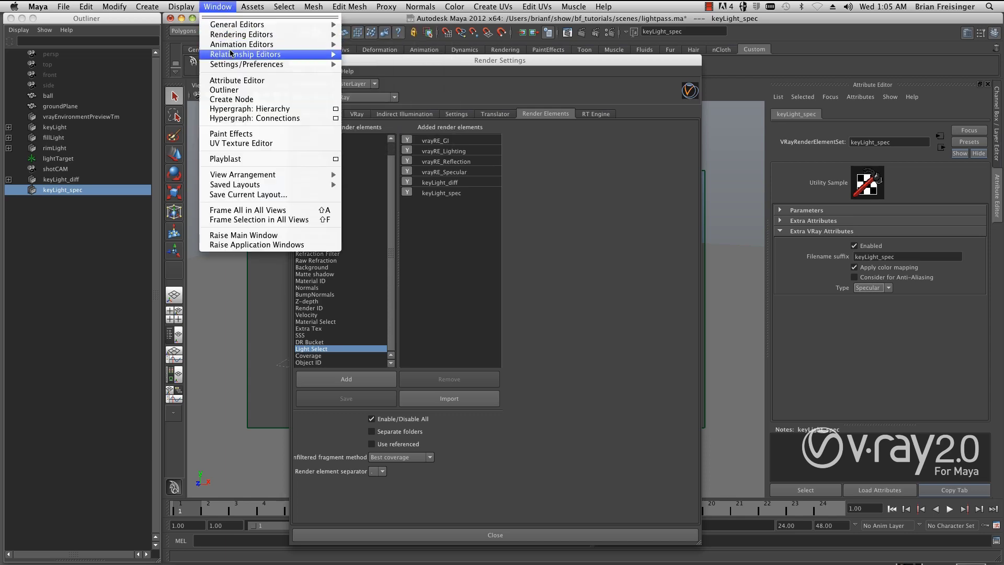
Step: Add keyLight to the keyLight_spec set, then close the Relationship Editor and Render Settings
mouse_move(272, 55)
left_click(381, 60)
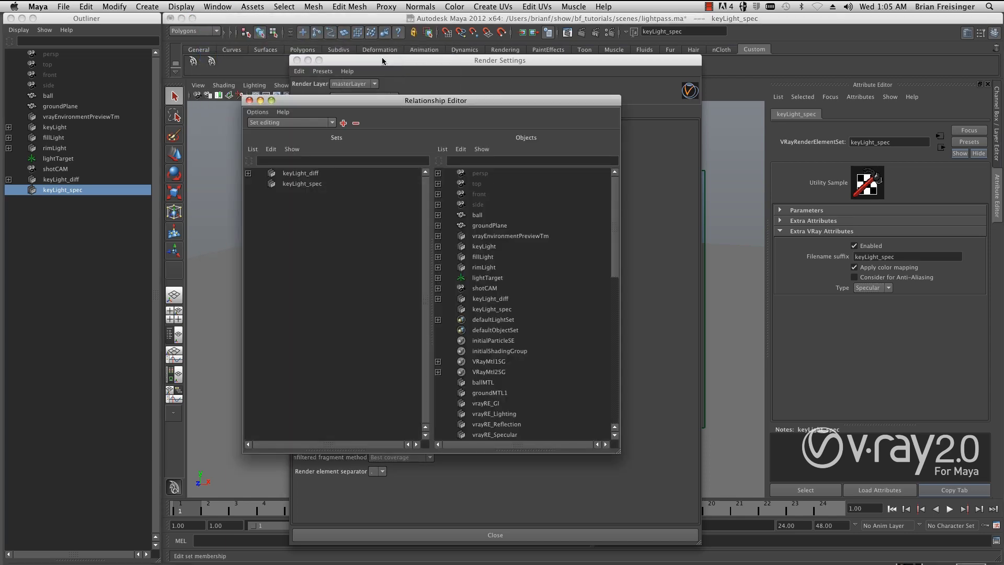
left_click_drag(334, 103, 486, 82)
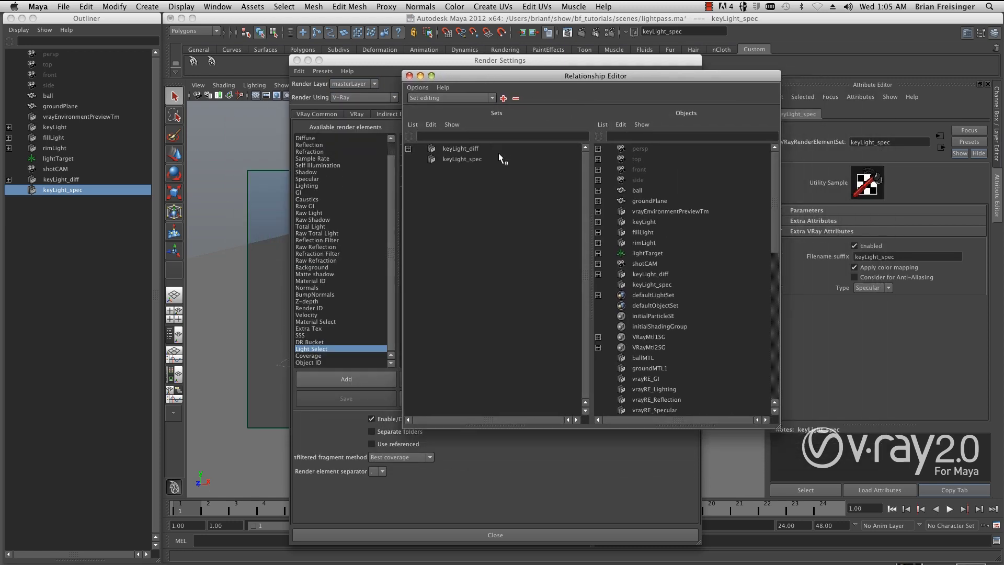
left_click(450, 159)
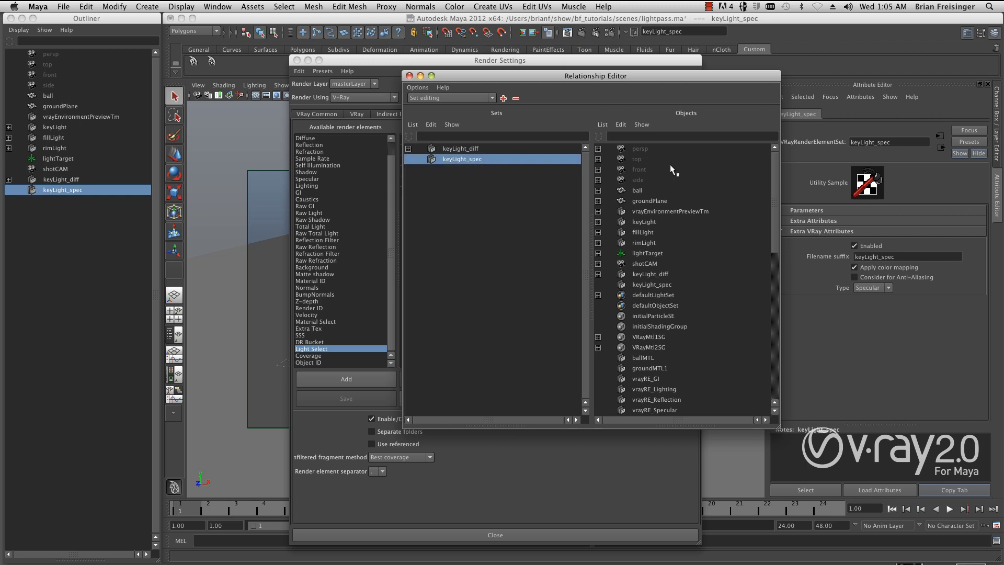
left_click(650, 220)
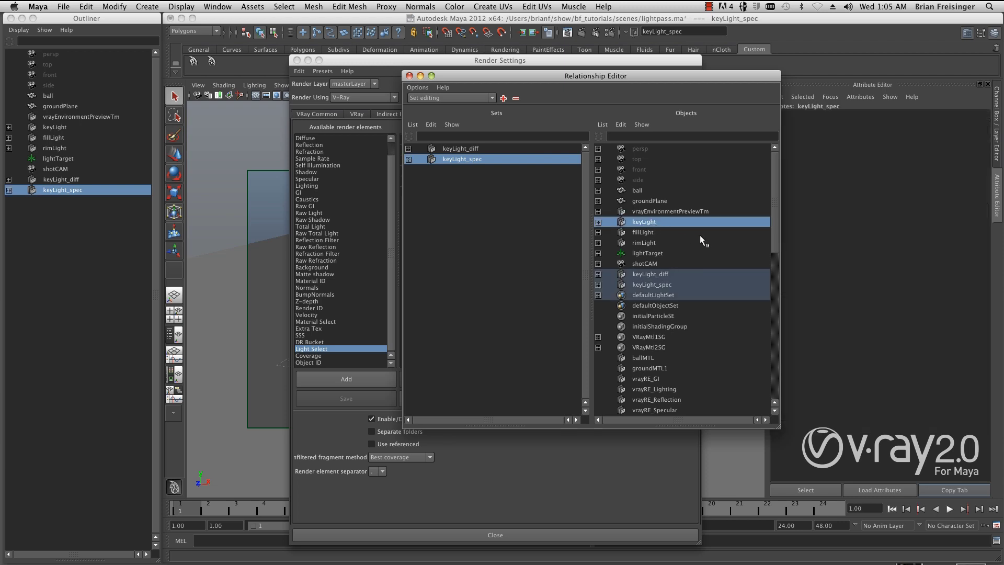
left_click(410, 76)
left_click(297, 60)
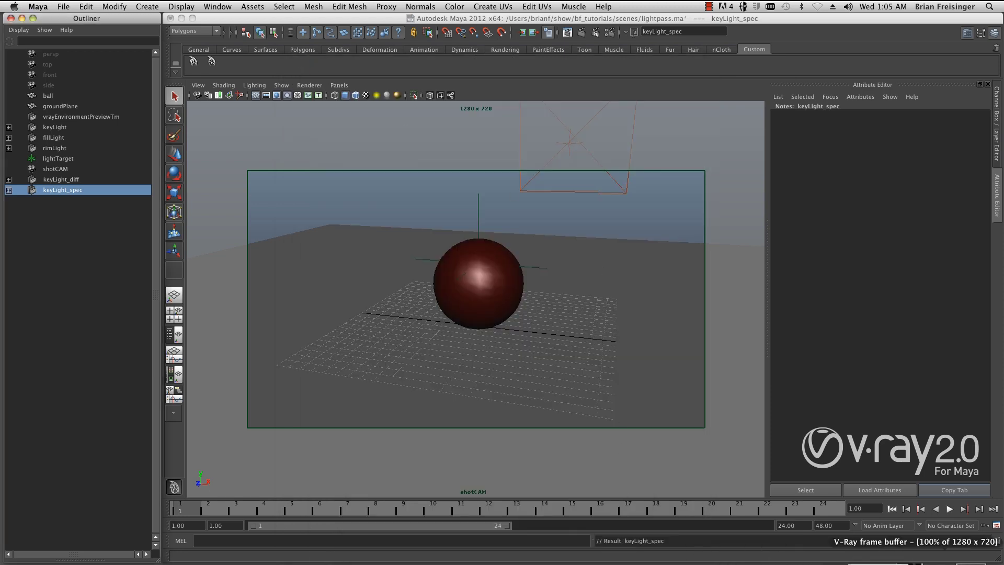
Step: Restore the frame buffer on the RGB channel and re-render with the keyLight_spec element
left_click(919, 562)
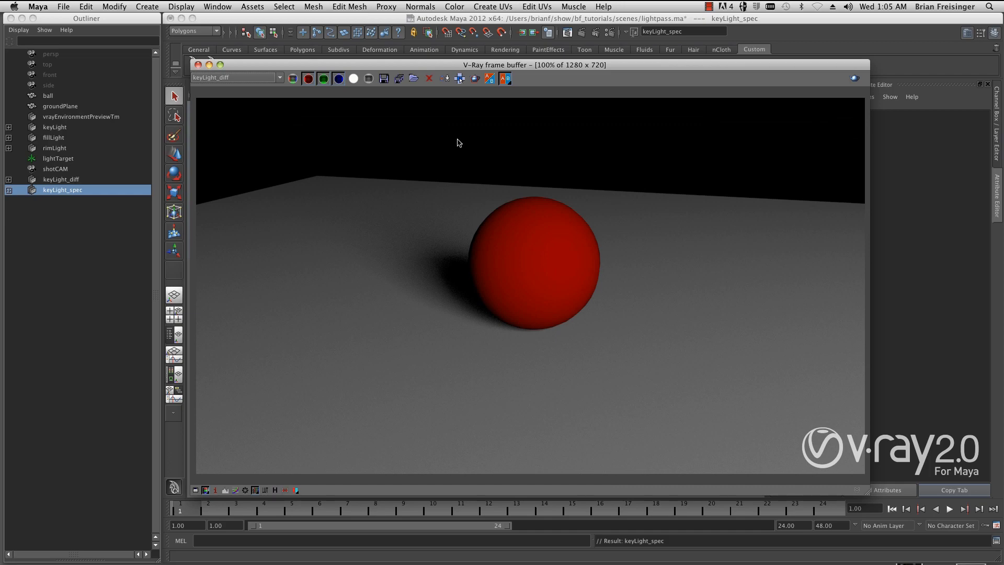
left_click(236, 78)
left_click(235, 85)
left_click(853, 79)
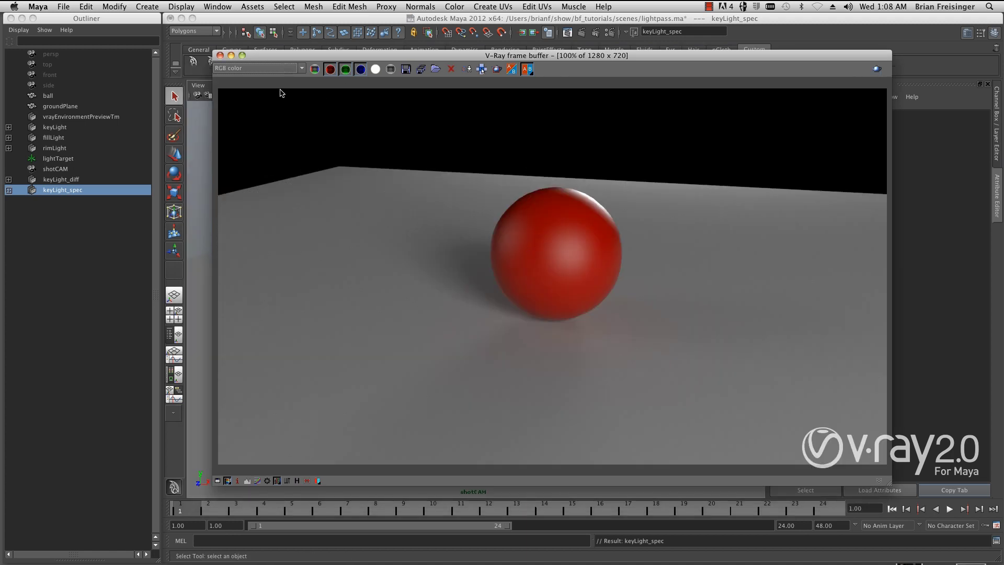
left_click_drag(513, 53, 512, 54)
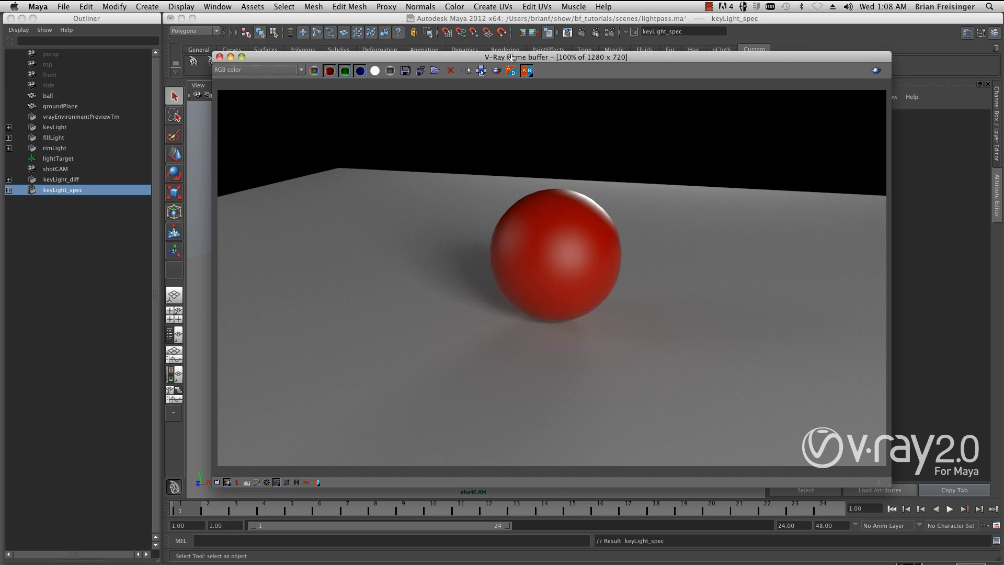
Step: Compare the keyLight_diff, keyLight_spec, specular and lighting channels, then minimize the frame buffer
left_click(282, 71)
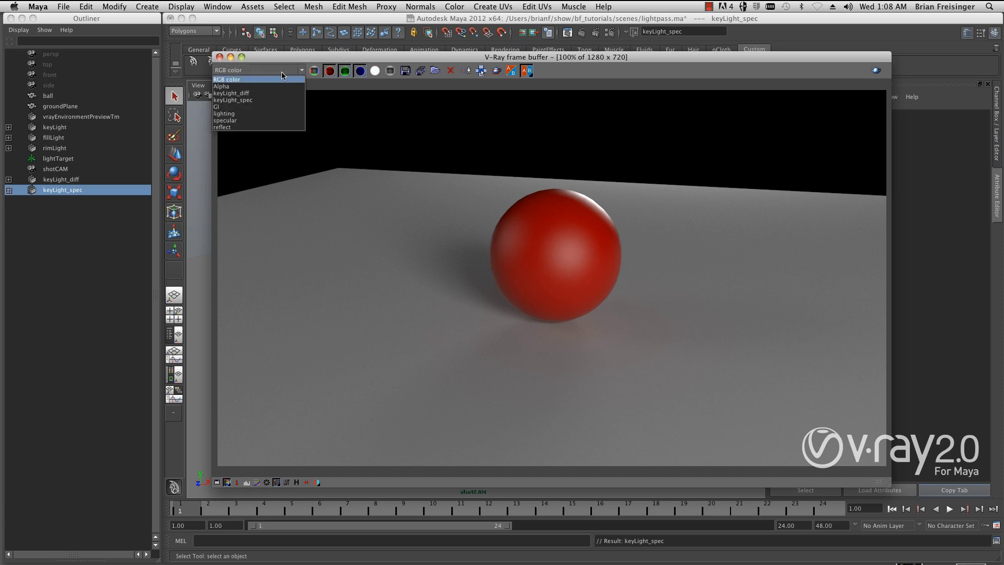
left_click(271, 94)
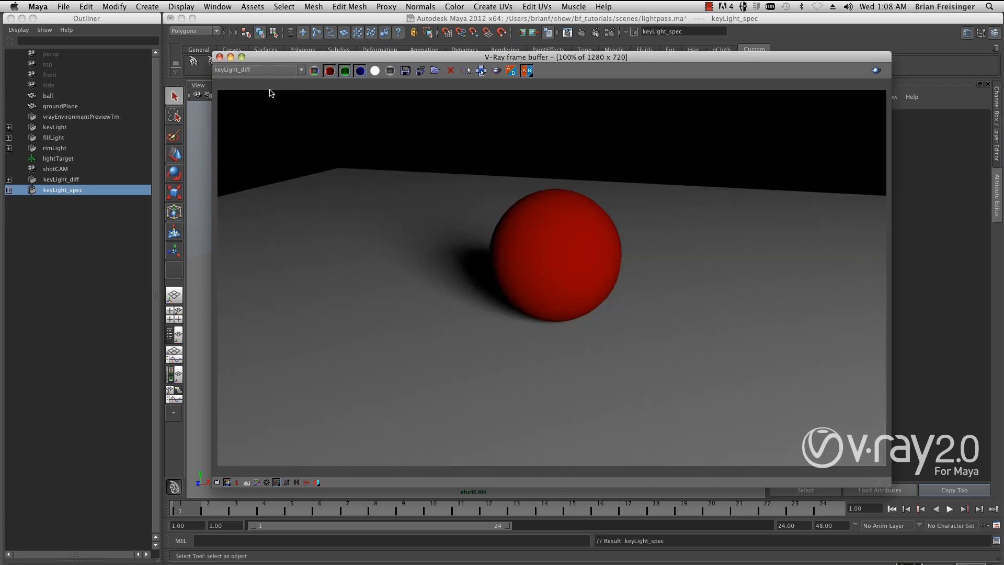
left_click(268, 70)
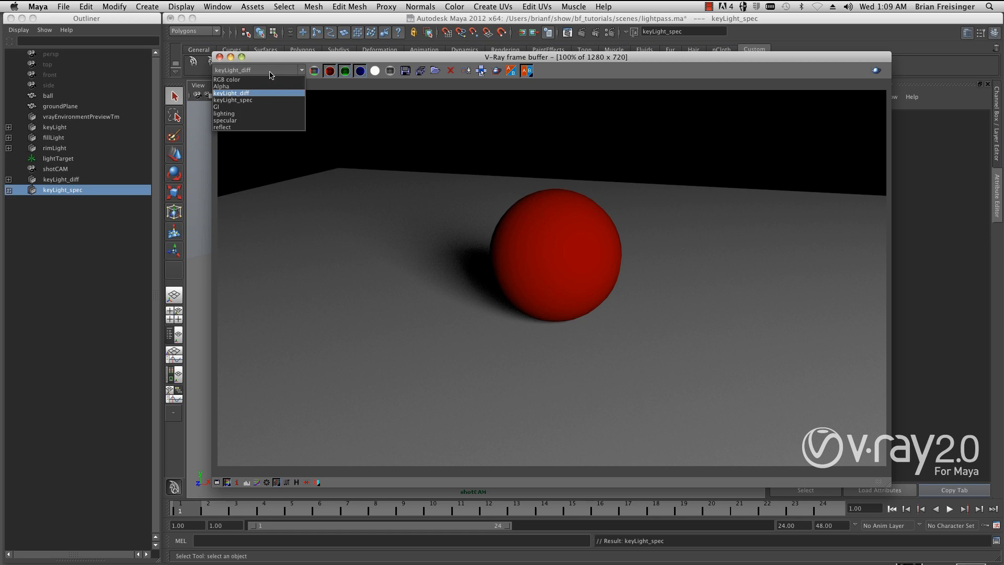
left_click(264, 101)
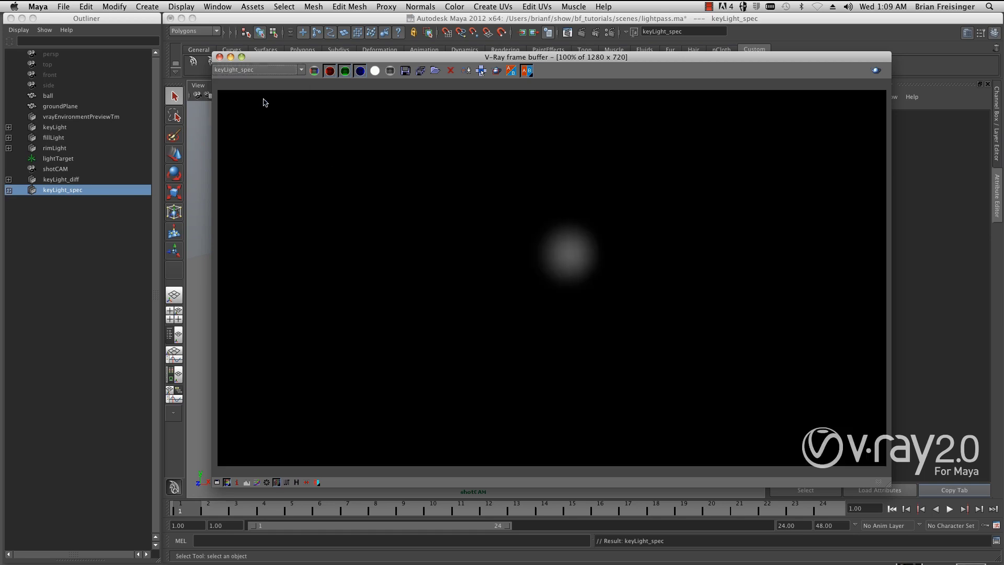
left_click(264, 70)
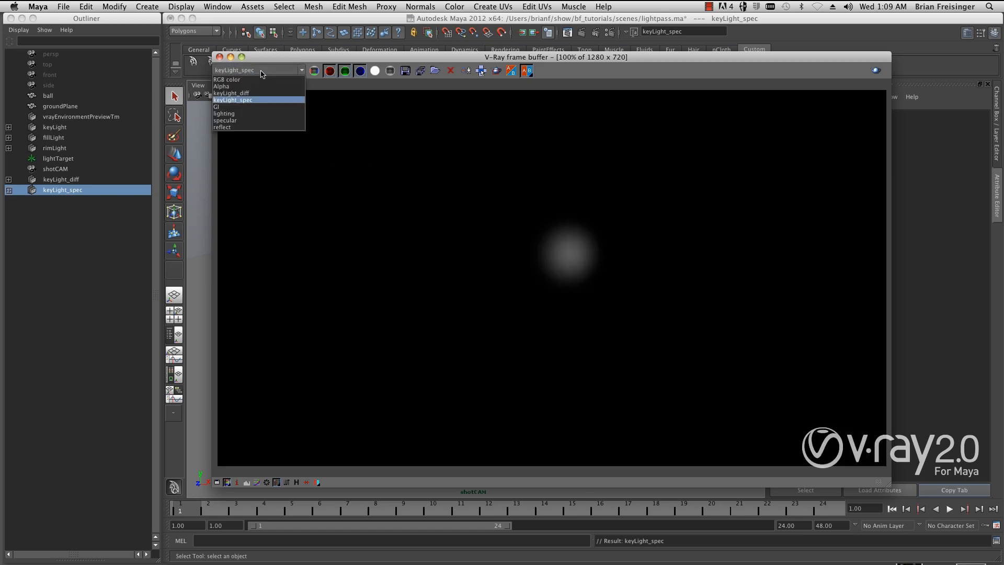
left_click(256, 125)
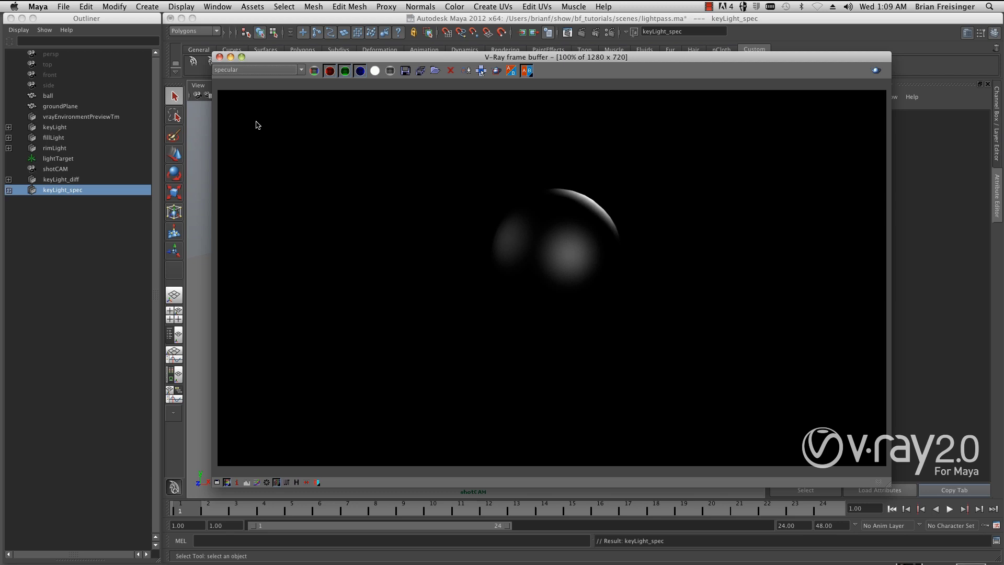
left_click(260, 70)
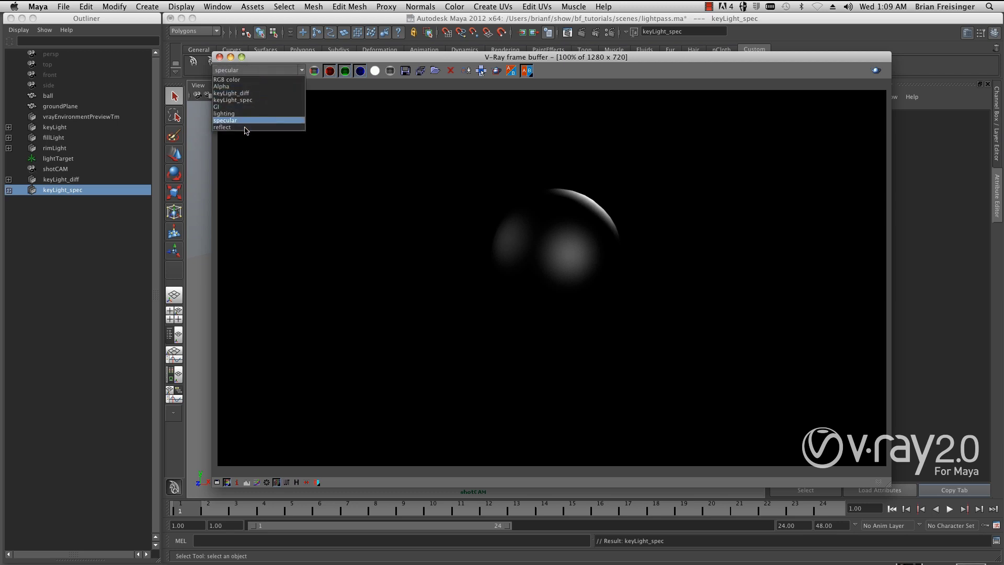
left_click(245, 113)
left_click(259, 70)
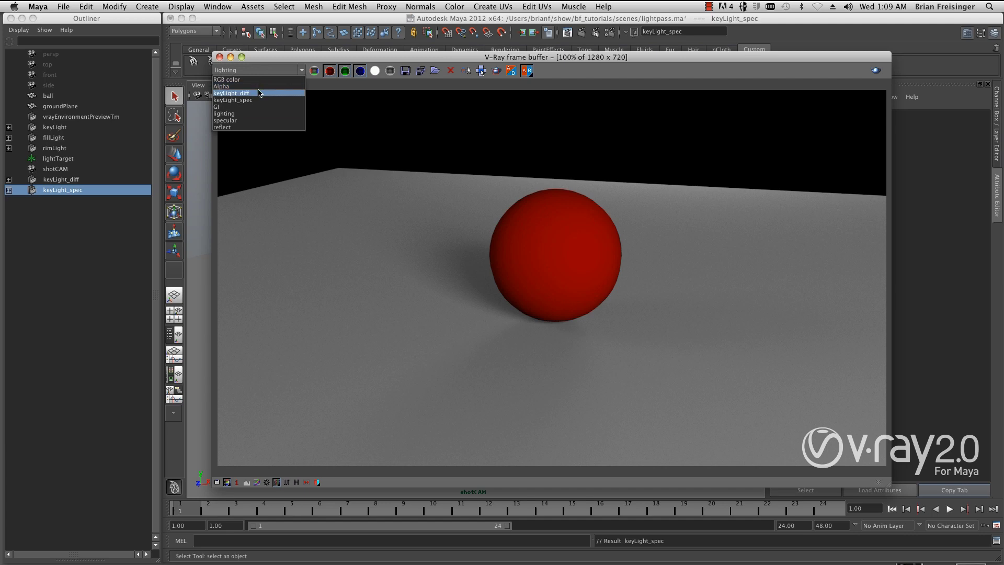
left_click(258, 94)
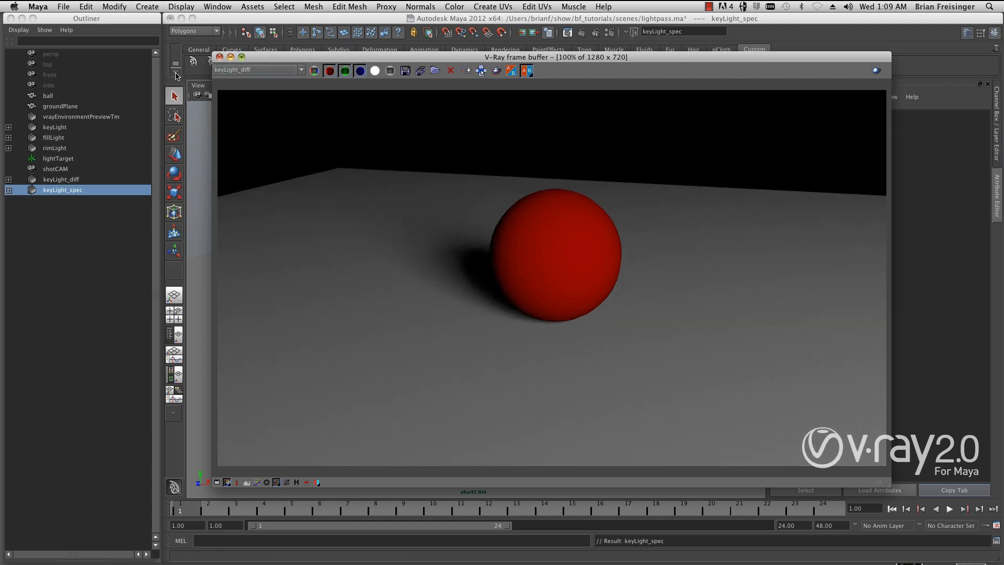
left_click(230, 57)
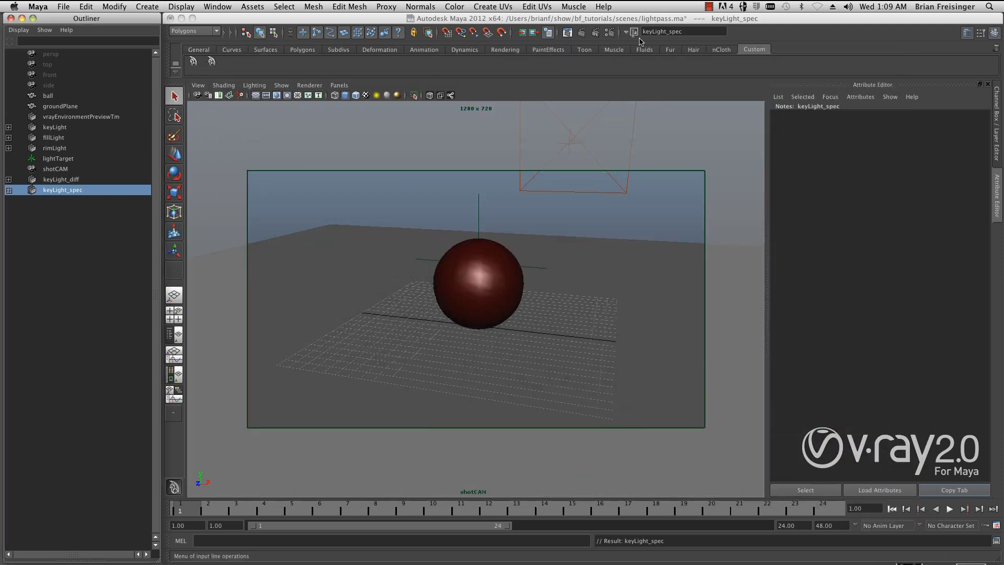
Step: Open Render Settings and check that keyLight_diff's element type is Diffuse
left_click(610, 33)
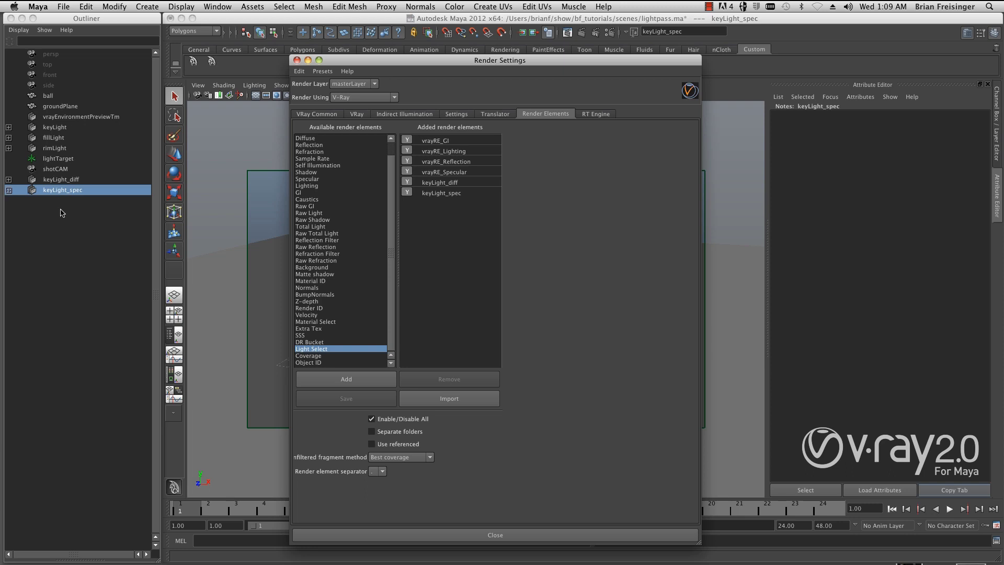
left_click(447, 183)
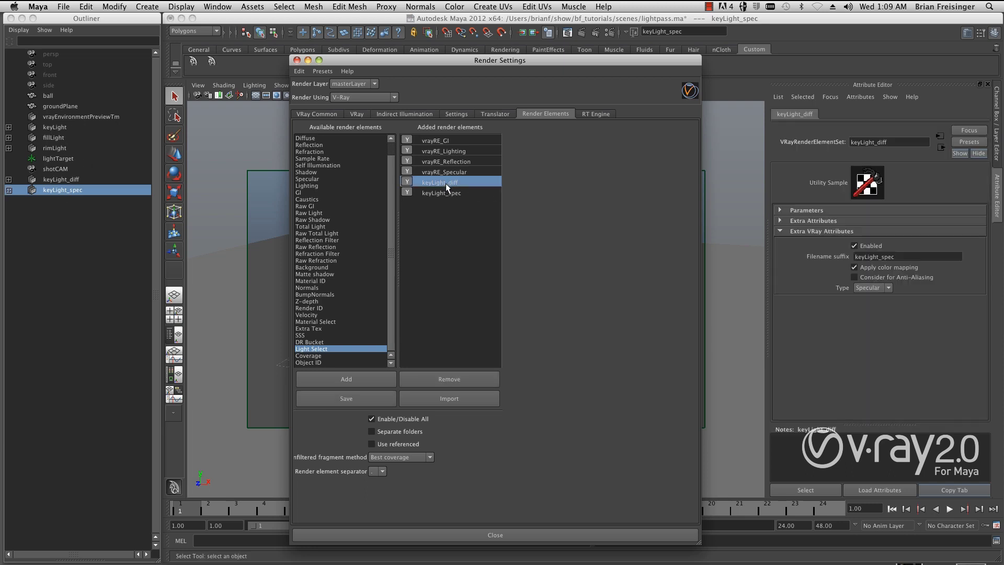
left_click(870, 288)
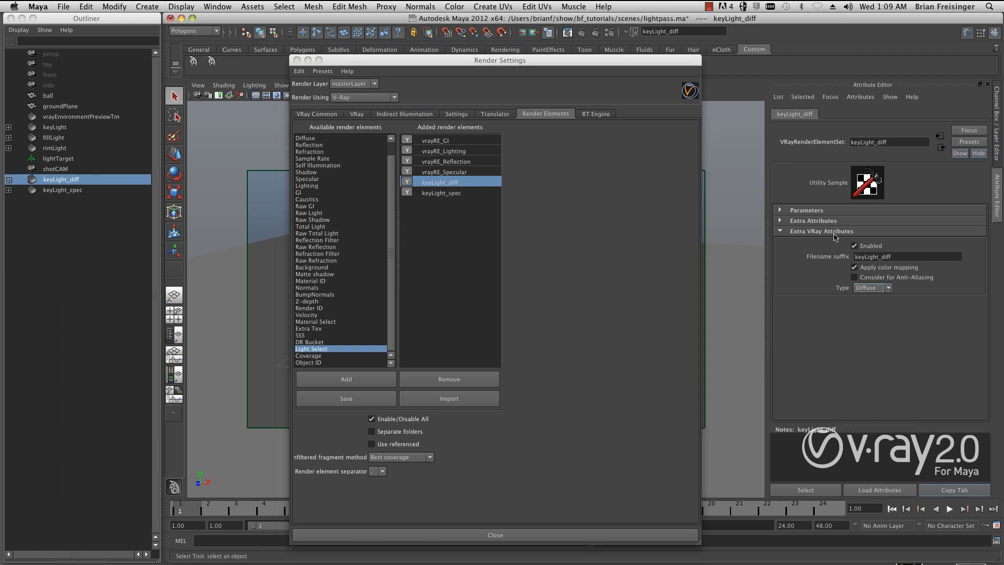
Step: Browse the Window menu without choosing anything, then move Render Settings to the right
left_click(246, 6)
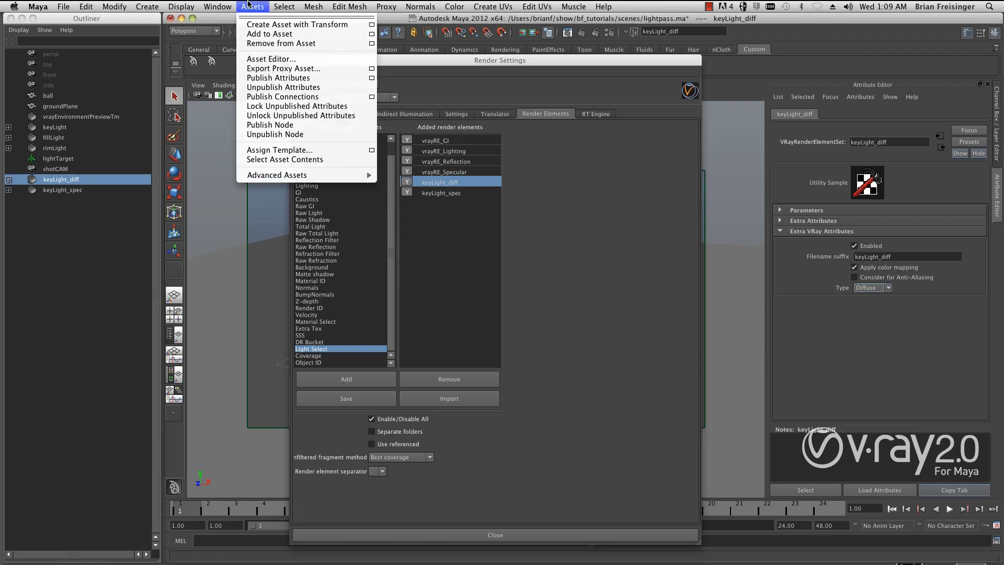
left_click(218, 6)
mouse_move(220, 54)
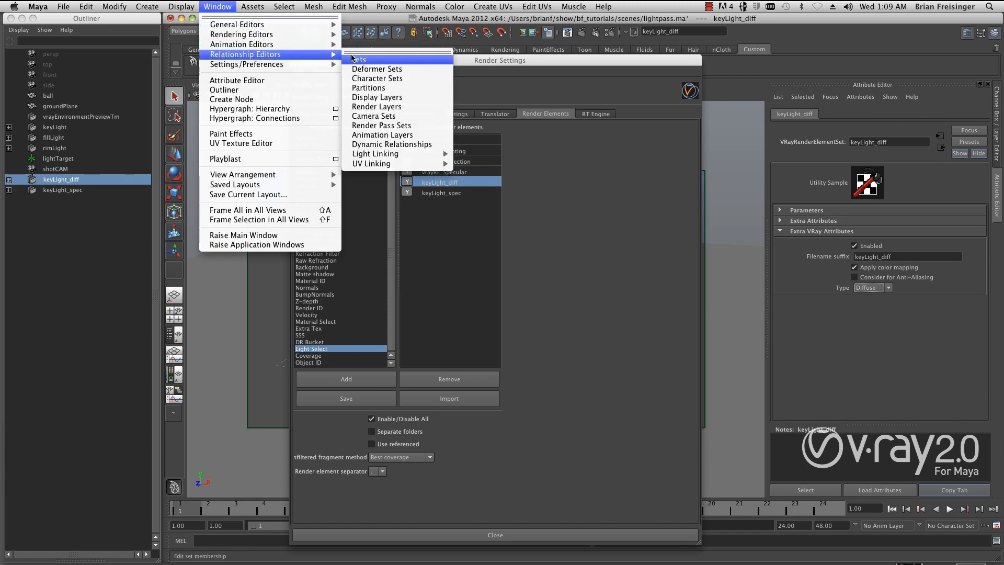
left_click(511, 61)
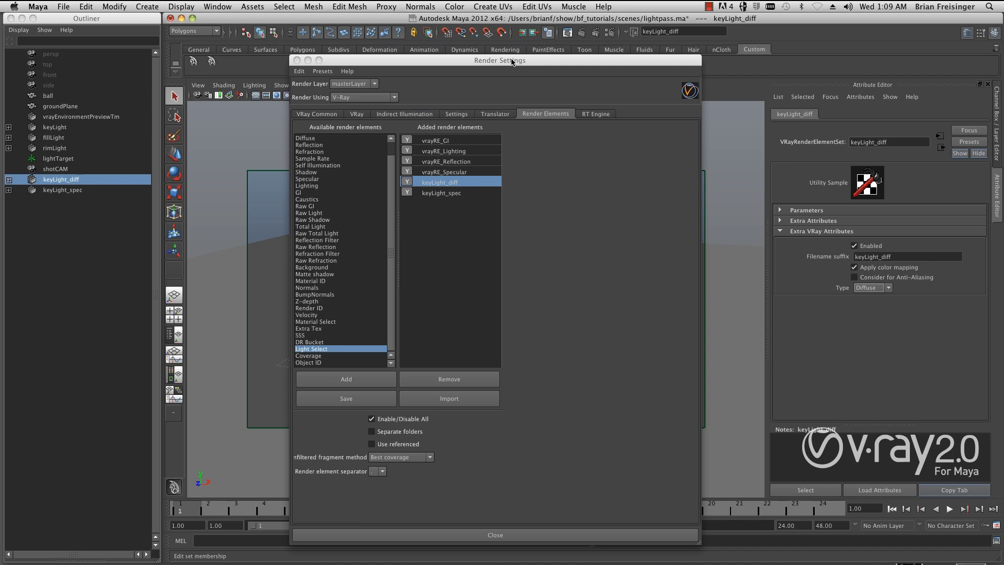
left_click_drag(512, 62, 532, 40)
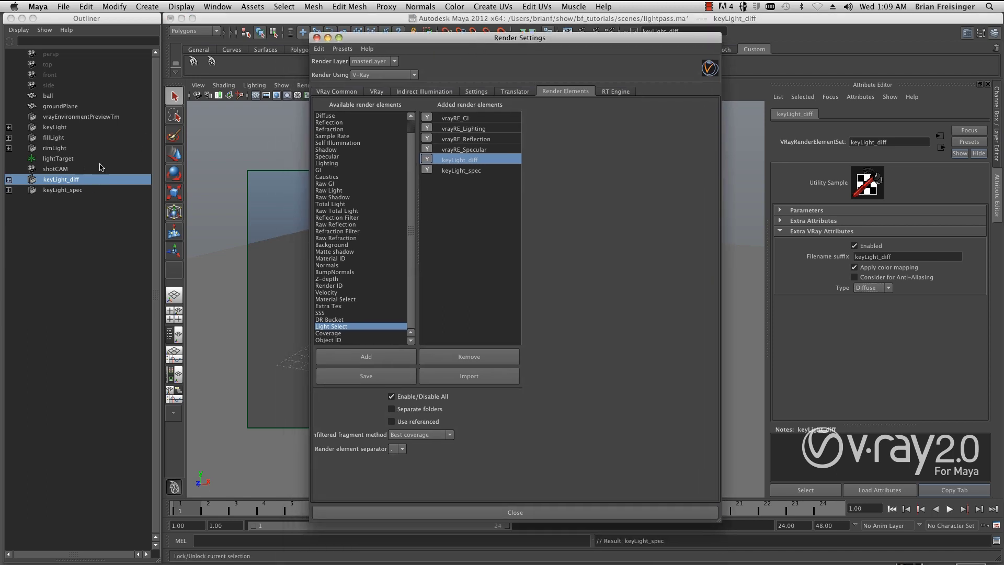
left_click_drag(403, 40, 450, 35)
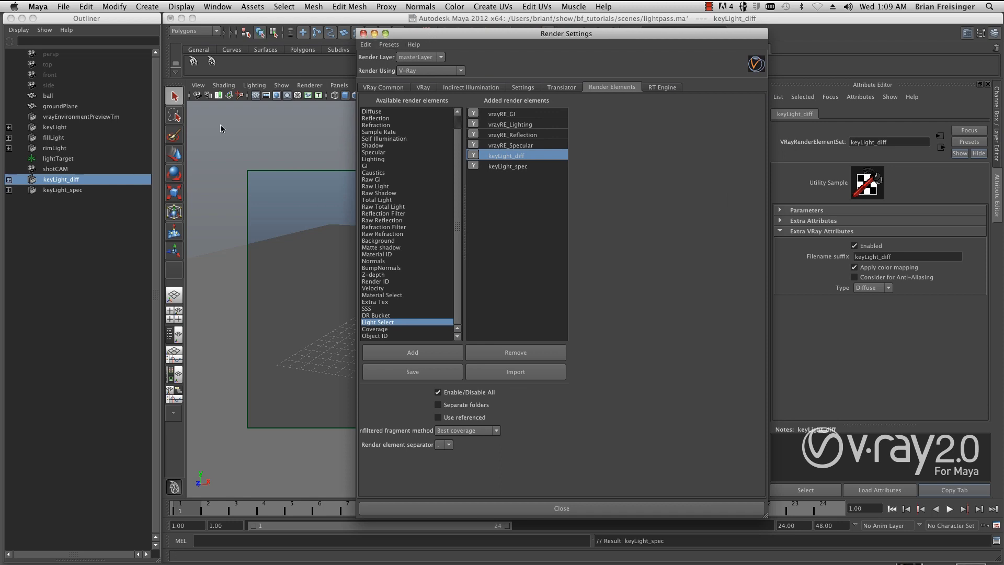
Step: Delete keyLight_diff and keyLight_spec, then run the light-pass shelf button on keyLight, fillLight and rimLight
left_click(53, 190, "shift")
key("Delete")
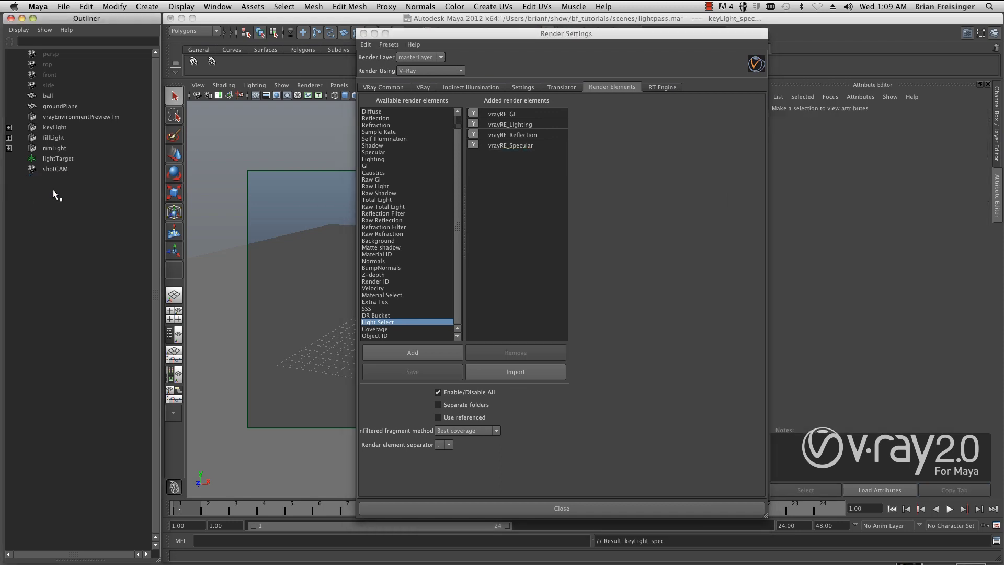
left_click(66, 130)
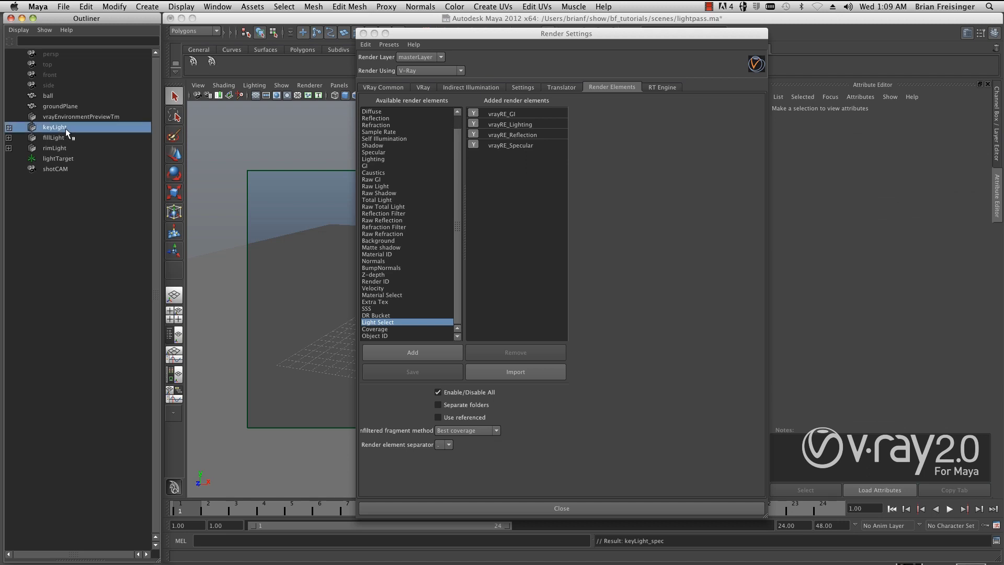
left_click(62, 148, "shift")
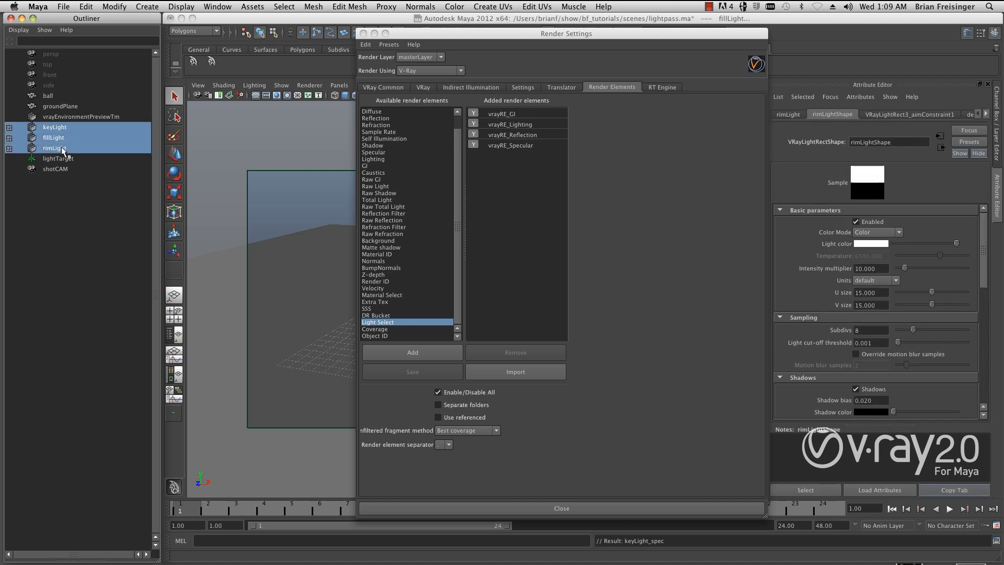
left_click(211, 62)
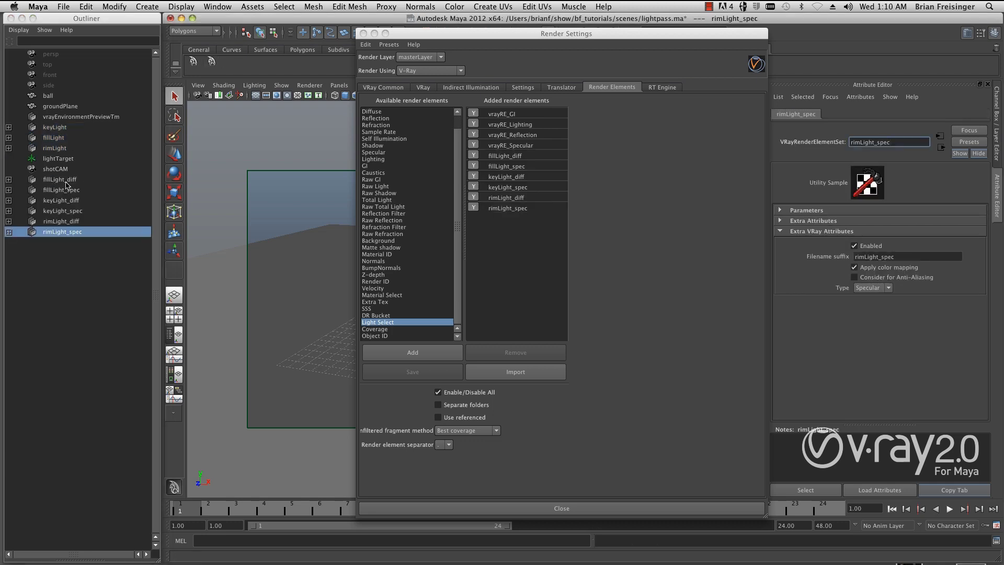
Step: Select the new fillLight_diff and fillLight_spec elements, then close Render Settings
left_click(66, 180)
left_click(66, 189)
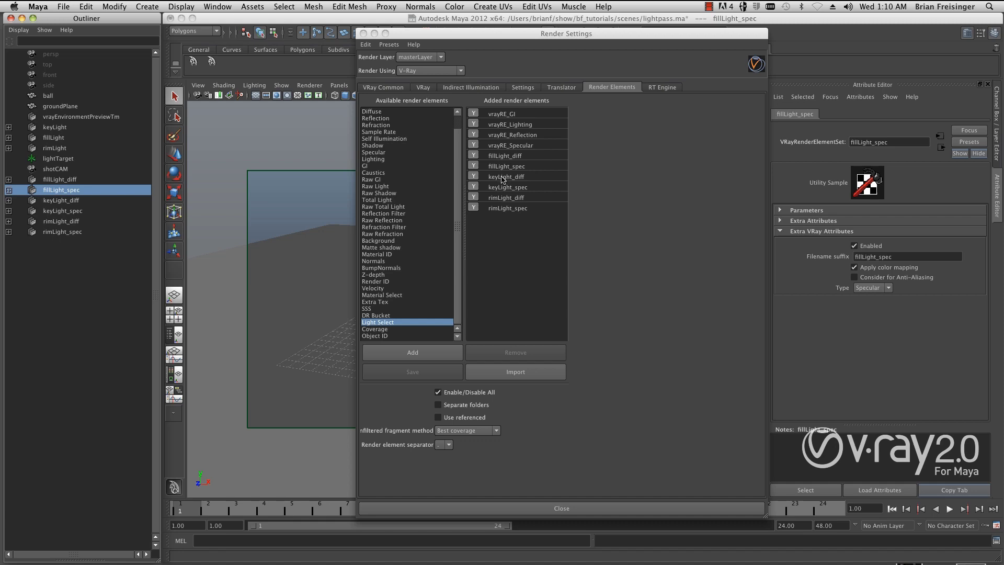
left_click(570, 32)
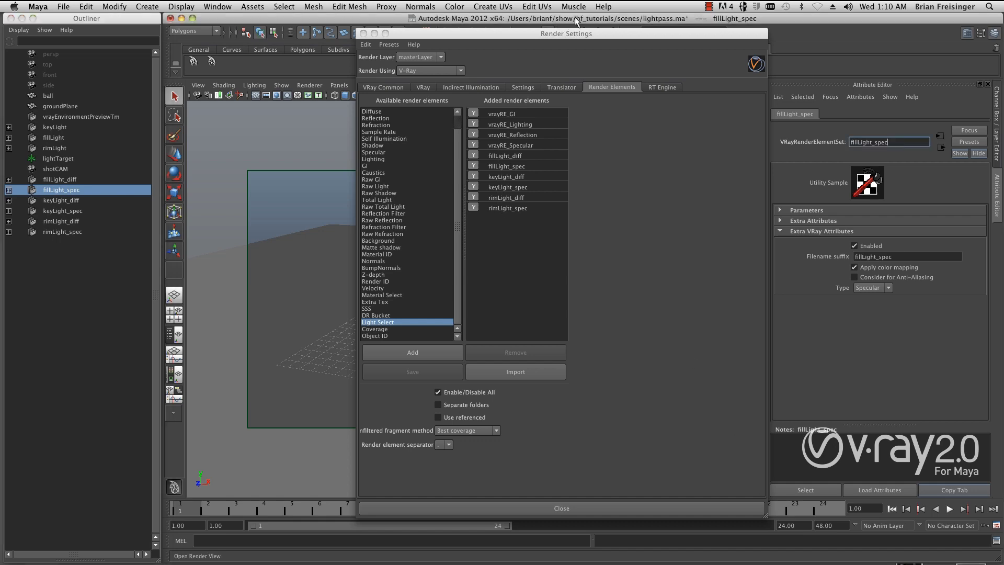
left_click(364, 33)
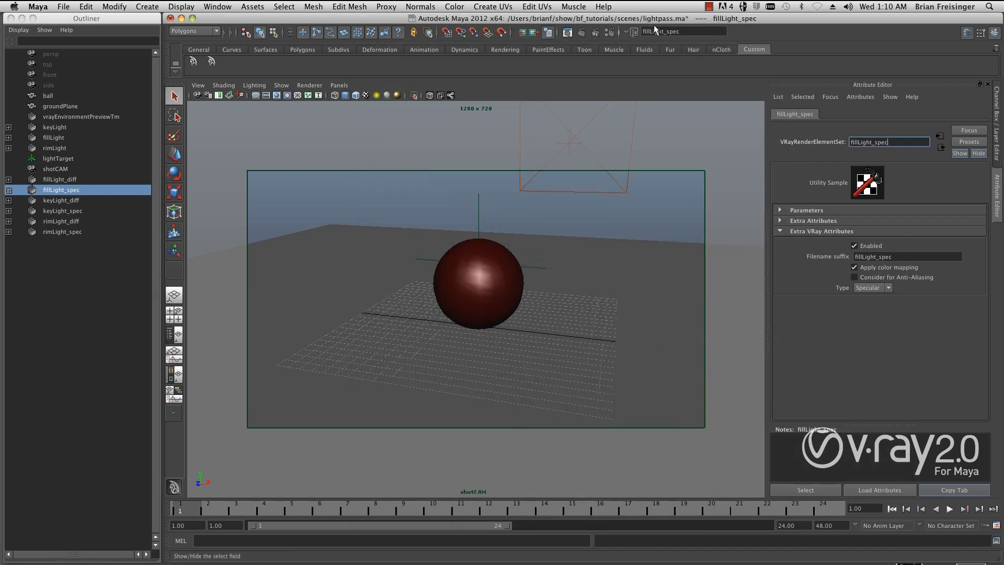
Step: Restore the frame buffer on the RGB channel and re-render with the new per-light elements
left_click(895, 556)
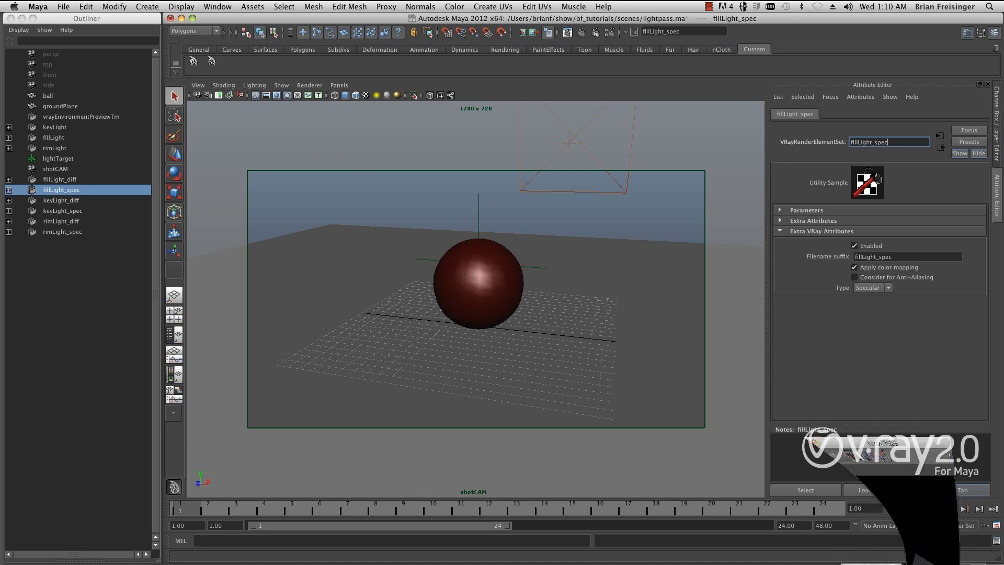
left_click(256, 69)
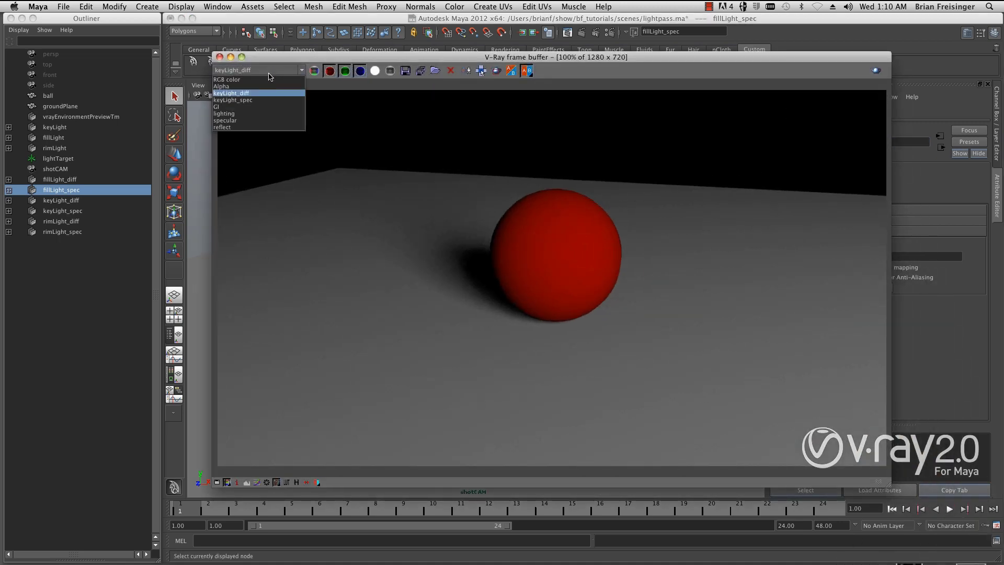
left_click(272, 76)
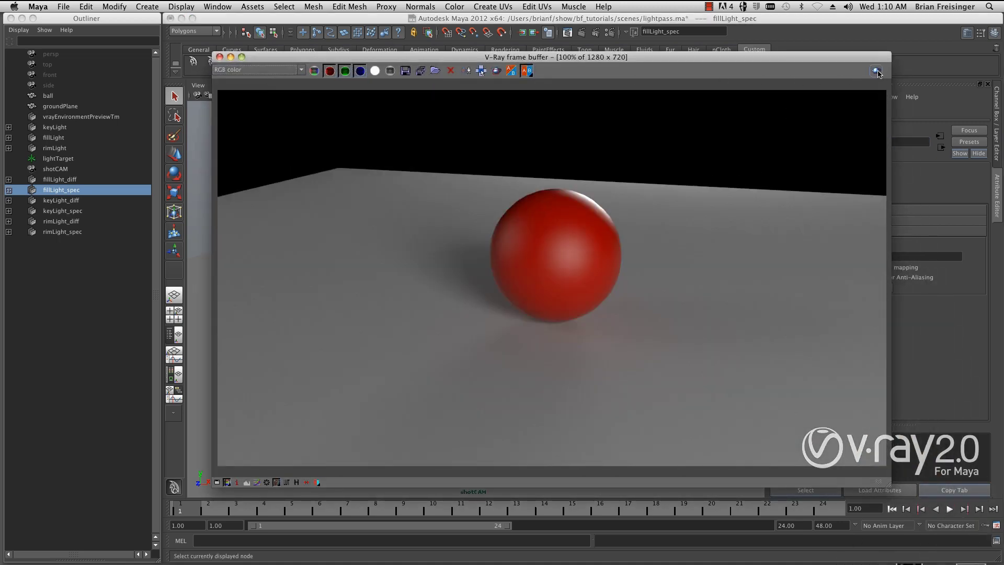
left_click(877, 71)
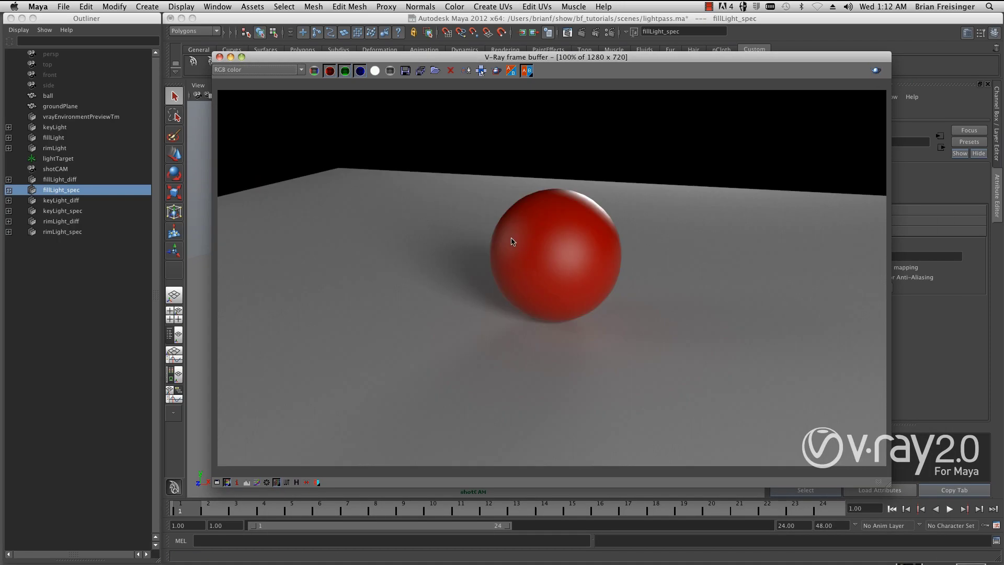
left_click_drag(277, 57, 283, 54)
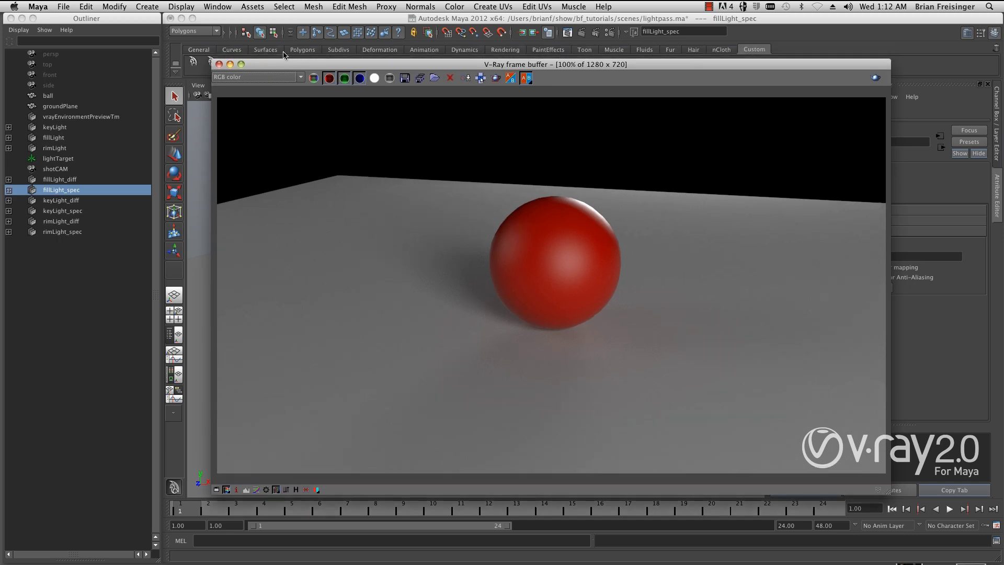
Step: Step through the keyLight, fillLight and rimLight diff and spec channels
left_click(270, 77)
left_click(256, 101)
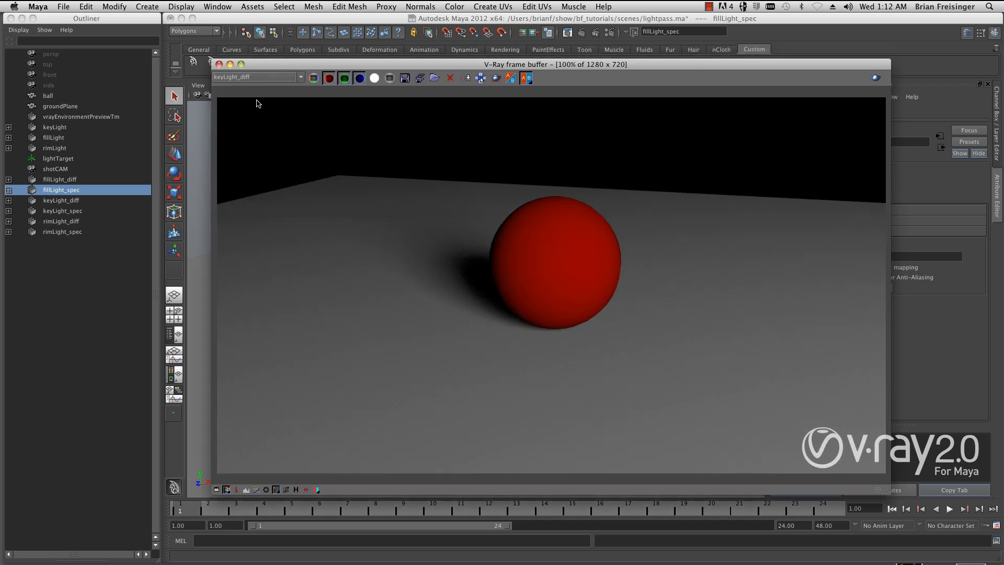
left_click(262, 78)
left_click(253, 109)
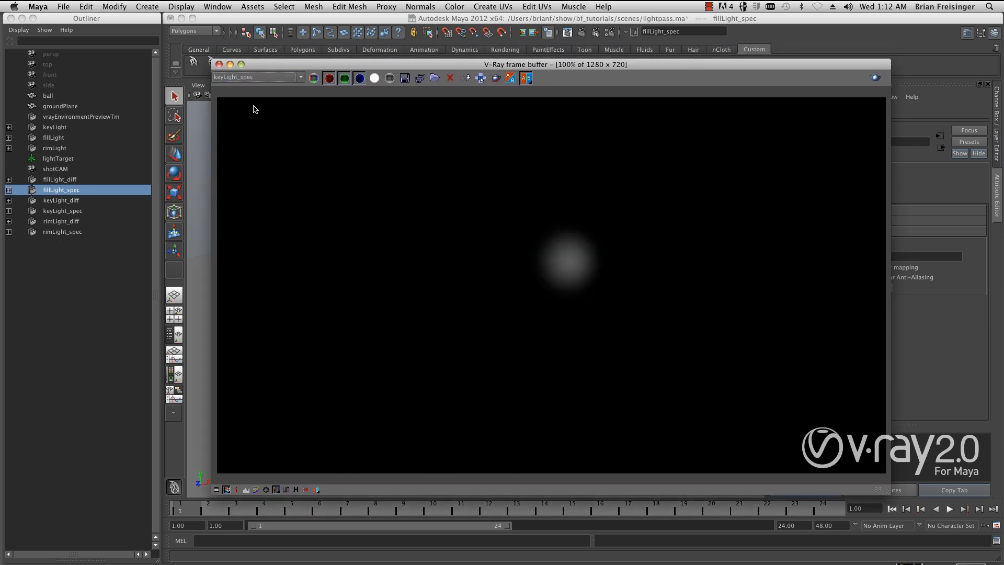
left_click(261, 77)
left_click(250, 117)
left_click(262, 78)
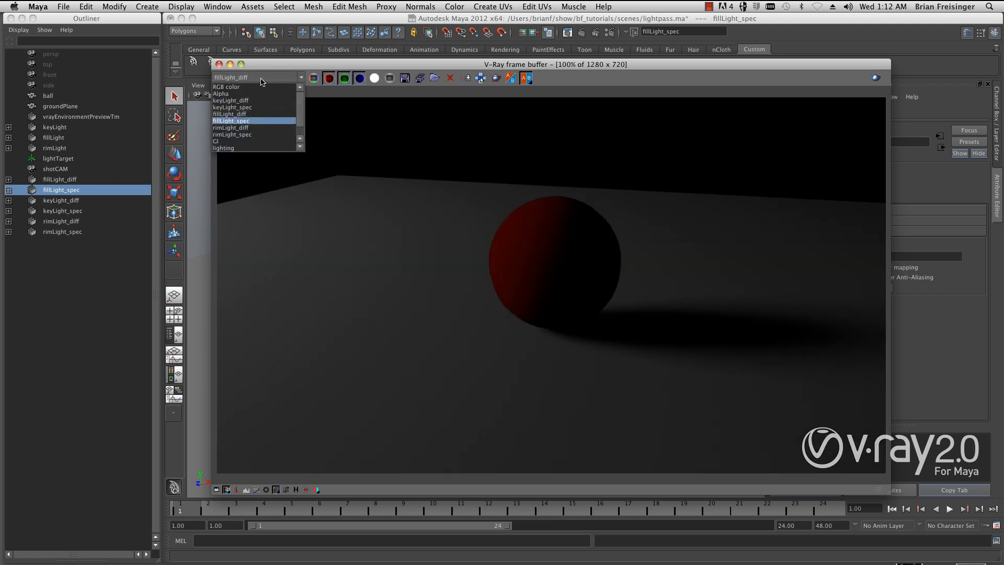
left_click(250, 120)
left_click(254, 78)
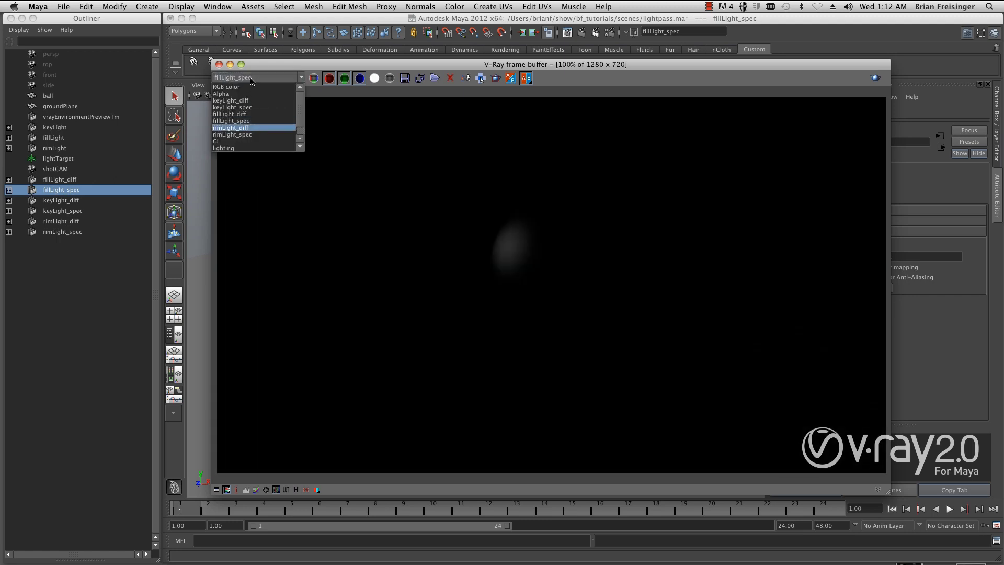
left_click(251, 127)
left_click(262, 79)
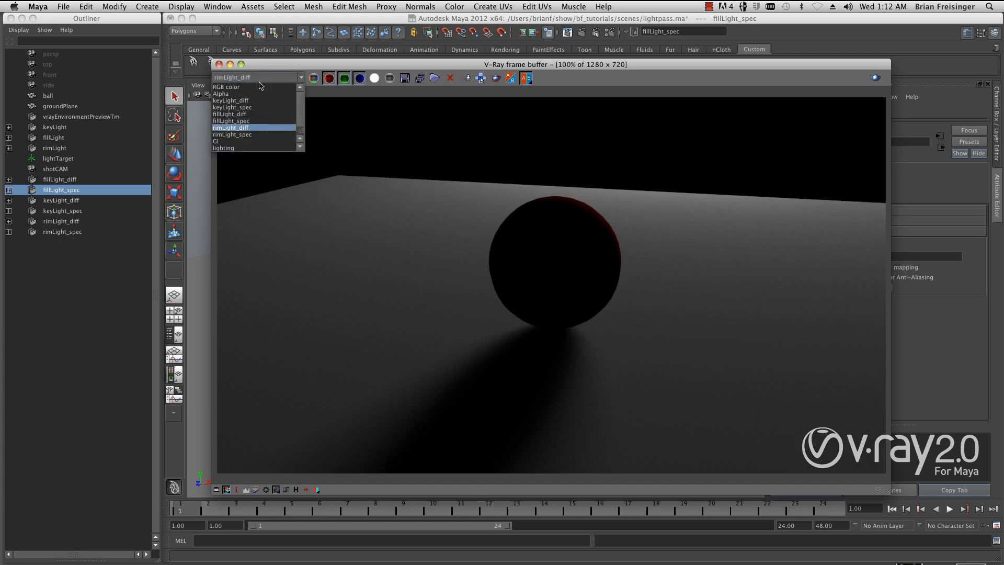
left_click(252, 134)
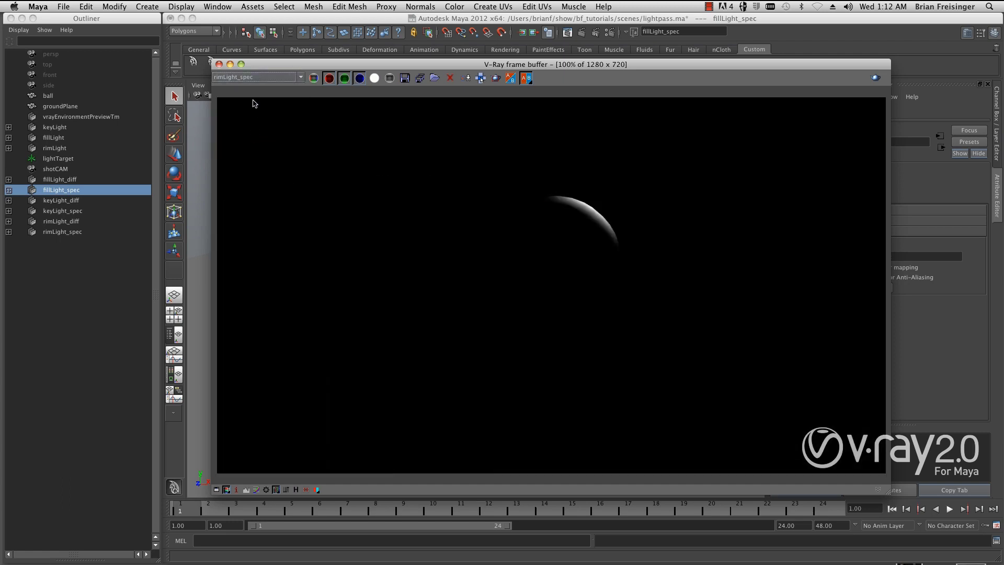
Step: View the lighting, specular, reflect, fillLight_diff and keyLight_spec channels in turn
left_click(257, 77)
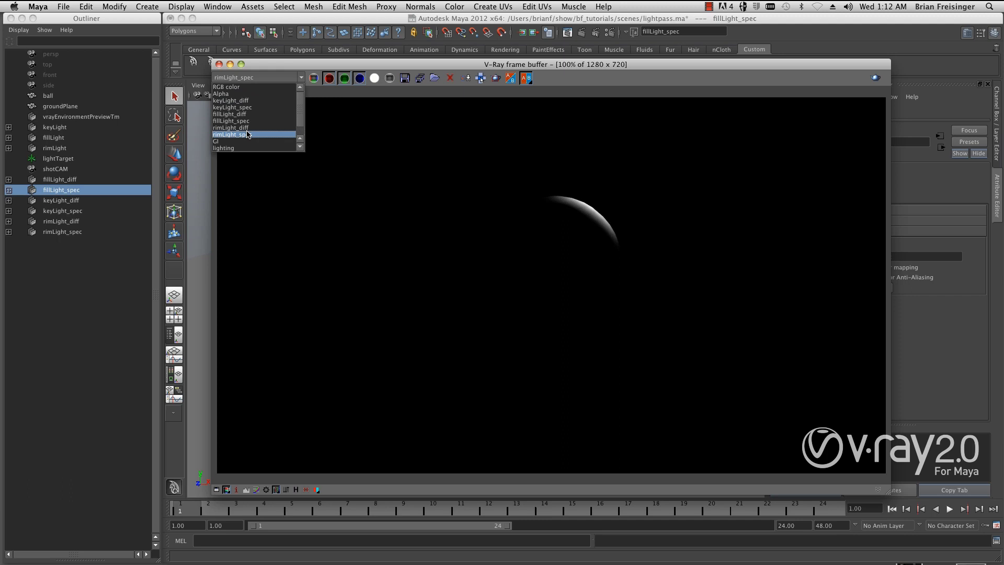
left_click(242, 148)
left_click(255, 79)
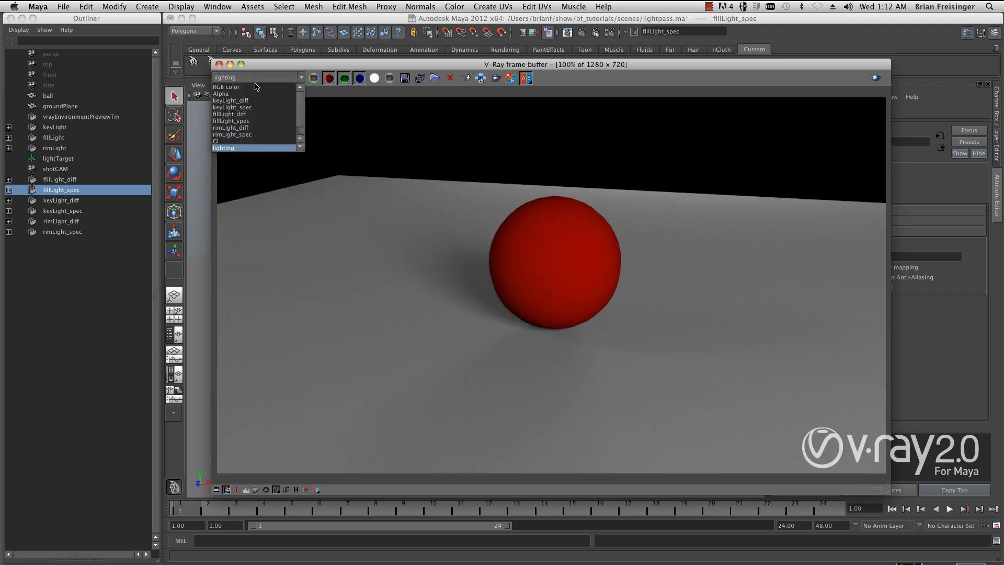
scroll(256, 110, "down", 2)
left_click(244, 144)
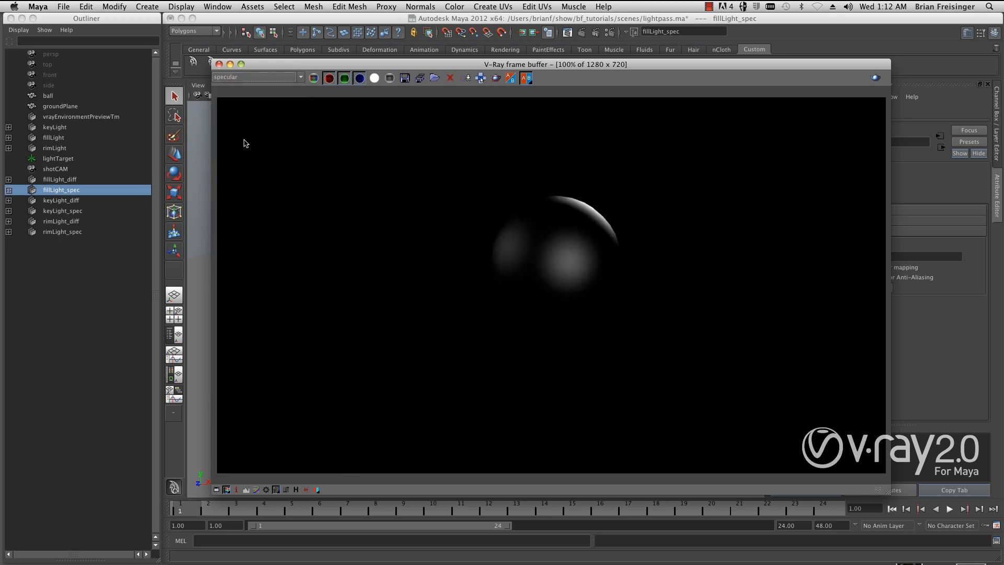
left_click(268, 79)
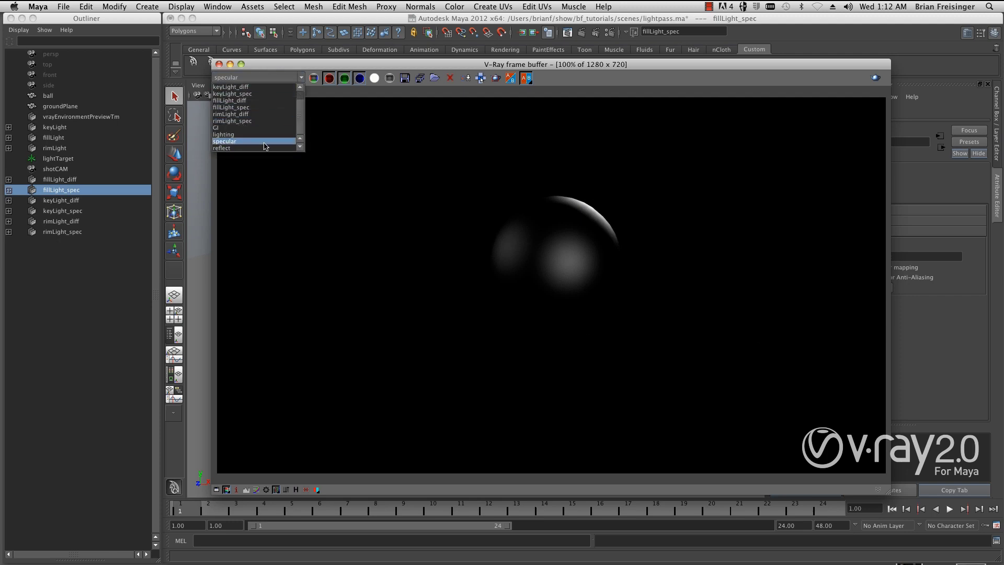
left_click(237, 148)
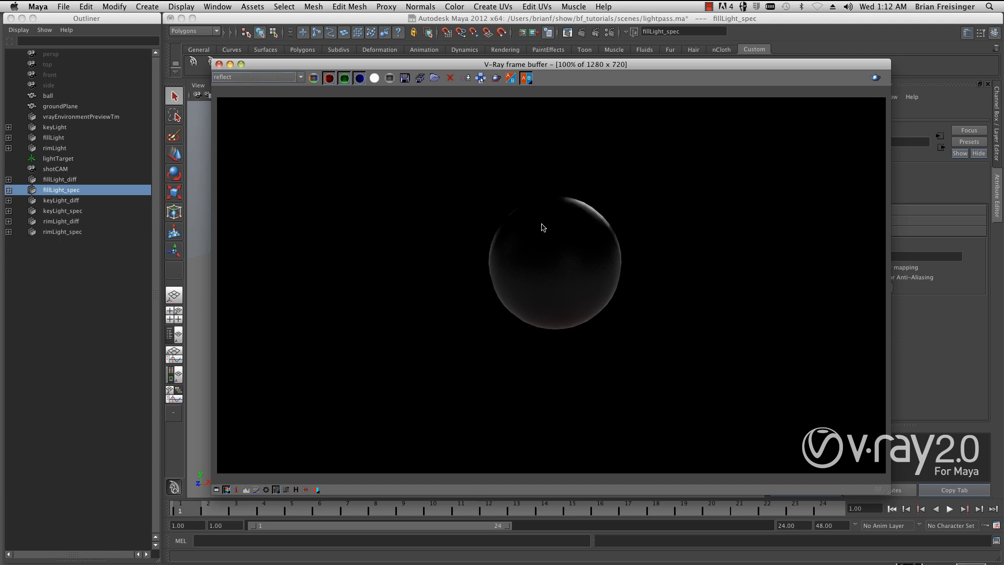
left_click(259, 77)
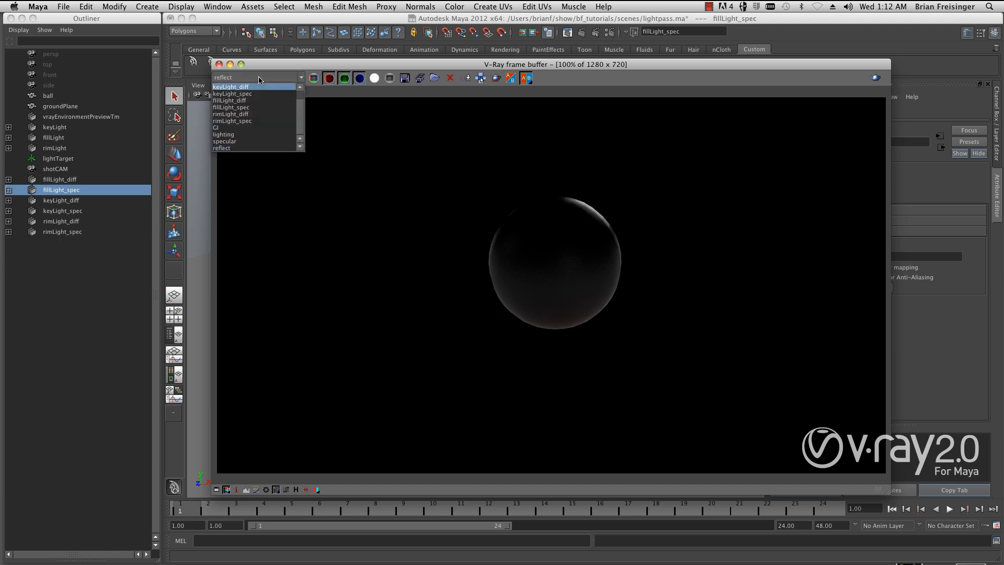
left_click(259, 101)
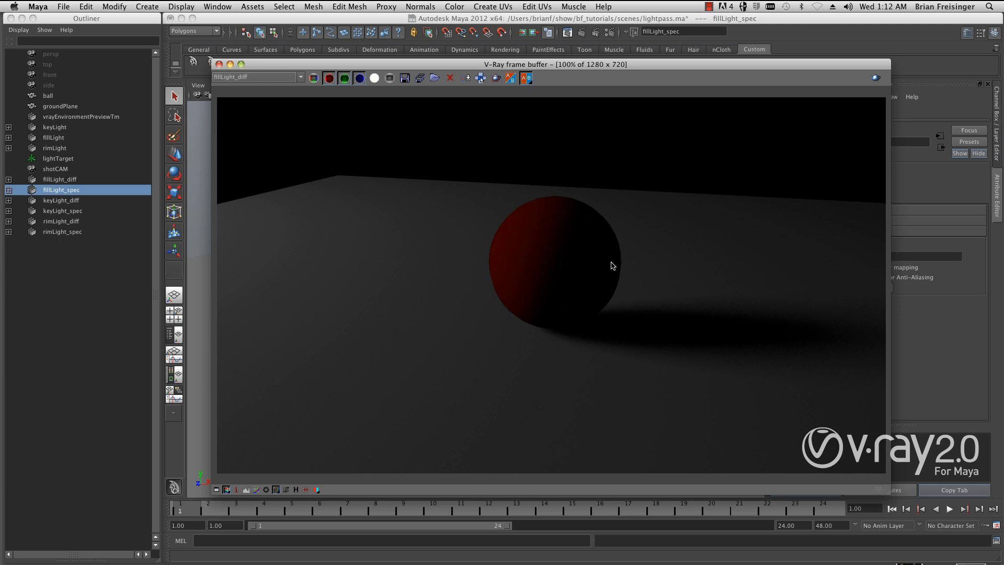
left_click(269, 78)
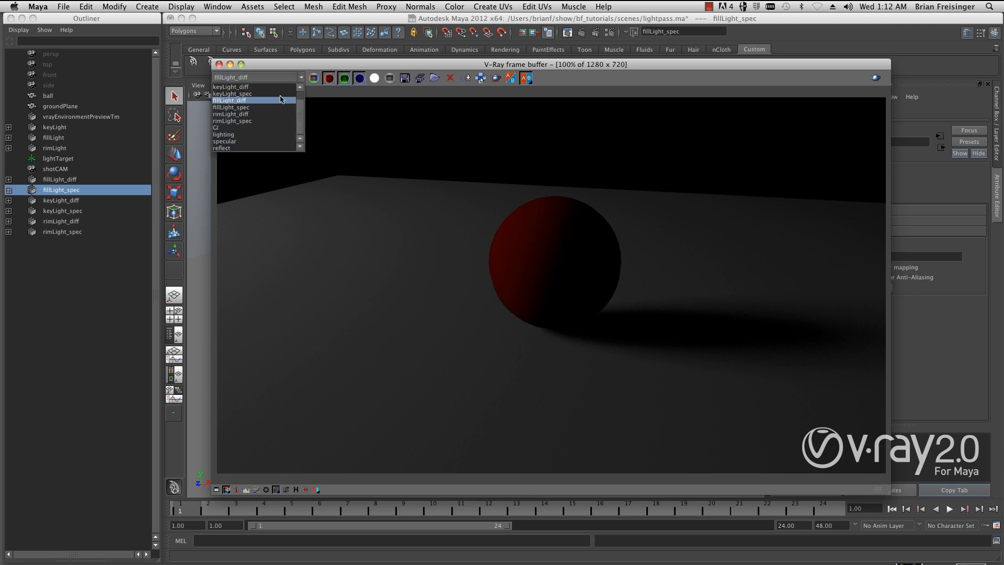
left_click(249, 94)
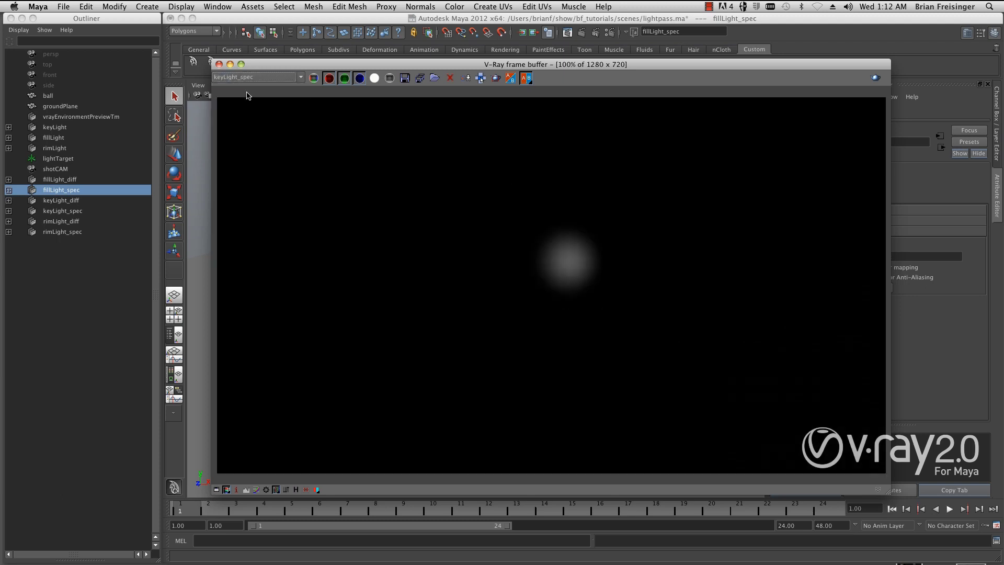
left_click(275, 77)
Step: Show the reflect channel again, then switch to the lightcomp_01.nk composite in Nuke
left_click(269, 148)
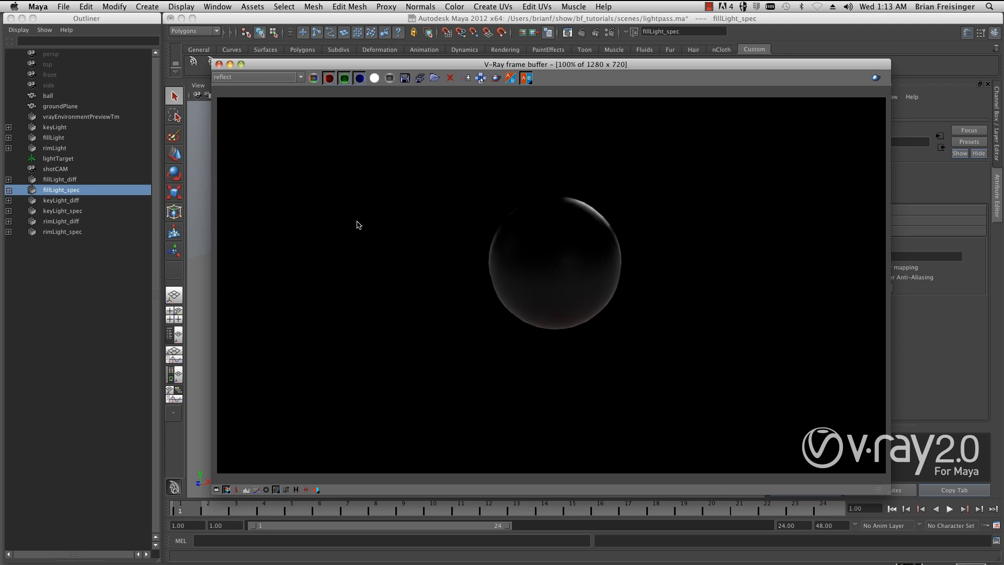
left_click(258, 77)
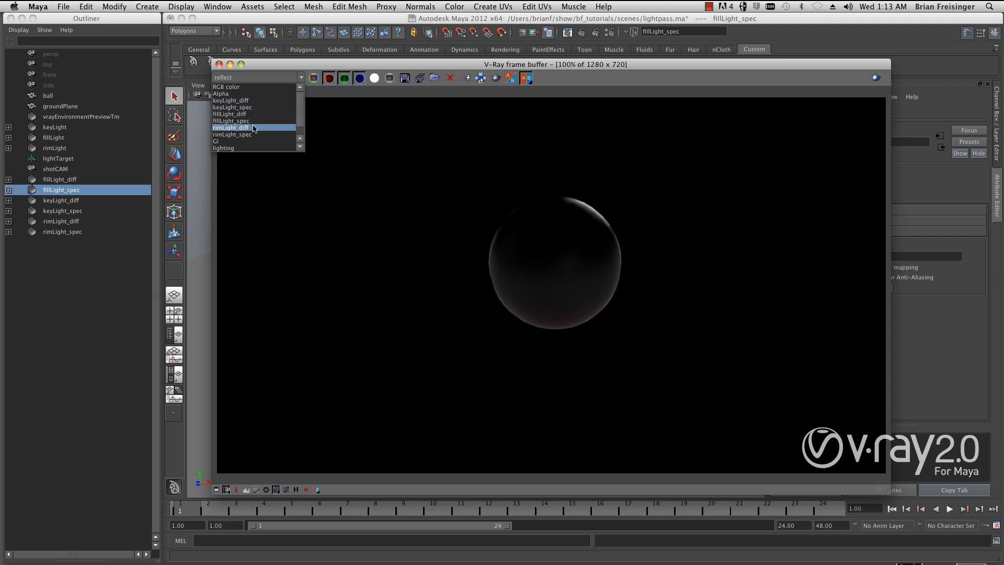
left_click(279, 77)
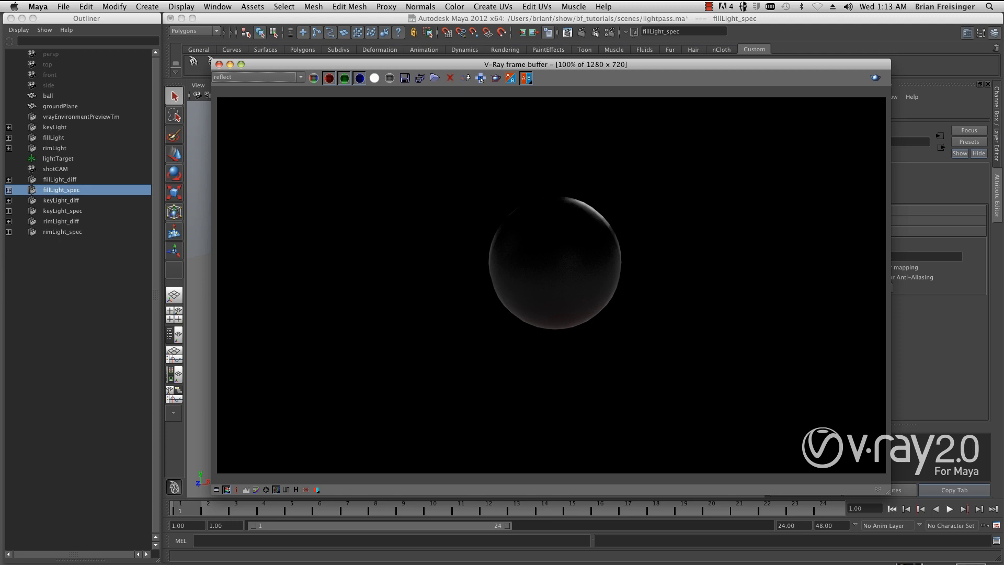
left_click(871, 557)
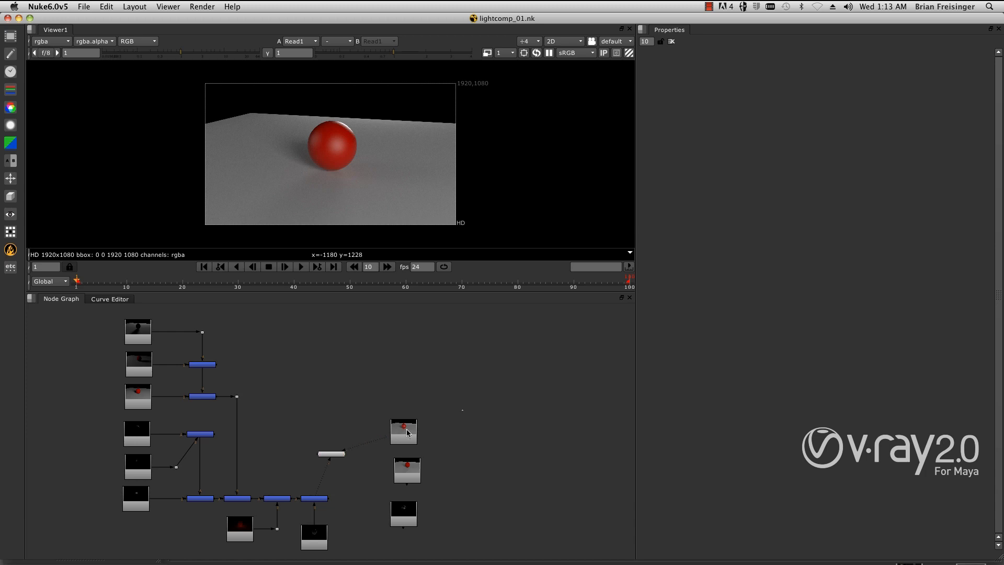
Step: View the Read7 lighting read and then the Read11 specular read in the viewer
scroll(460, 430, "up", 10)
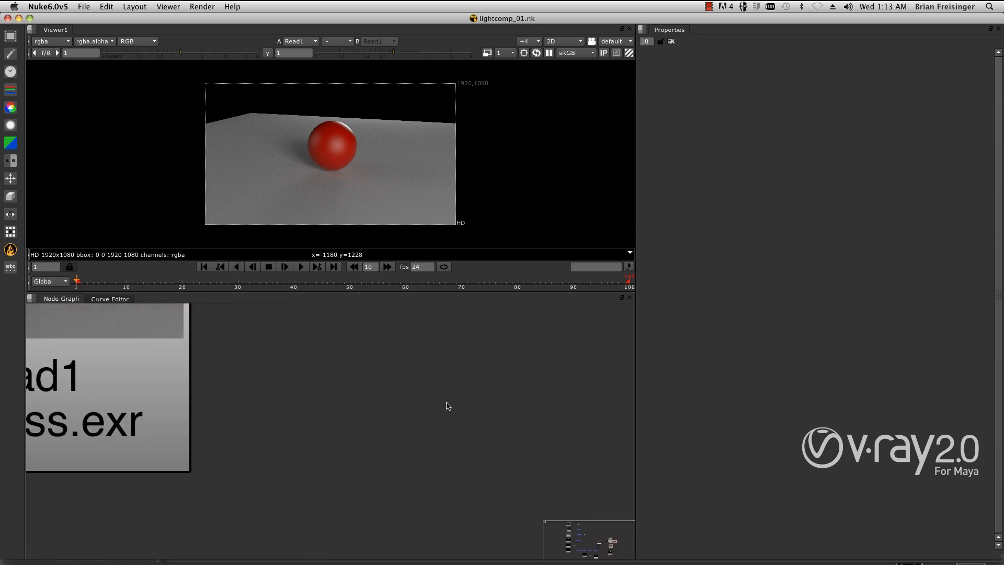
scroll(403, 418, "down", 3)
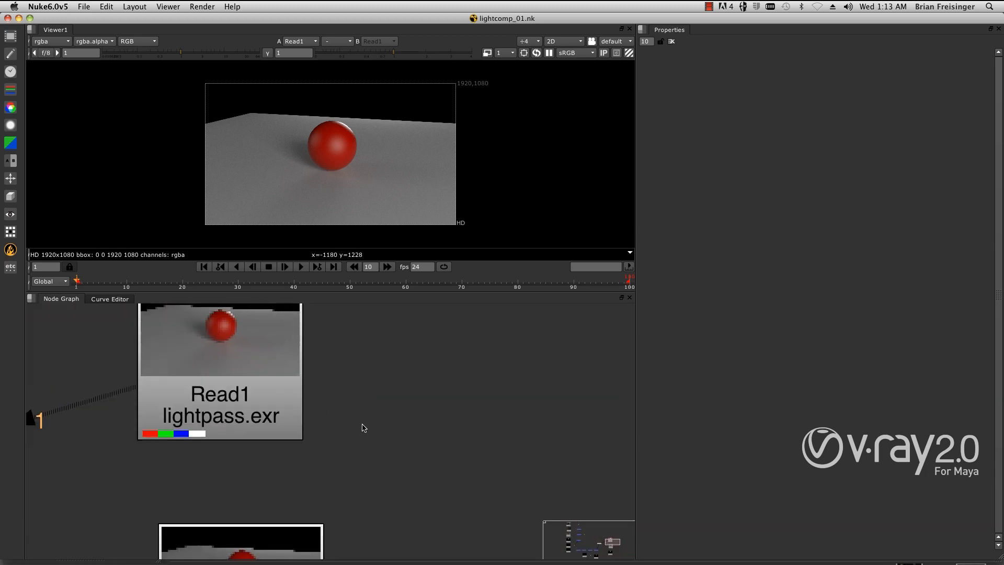
scroll(364, 428, "down", 4)
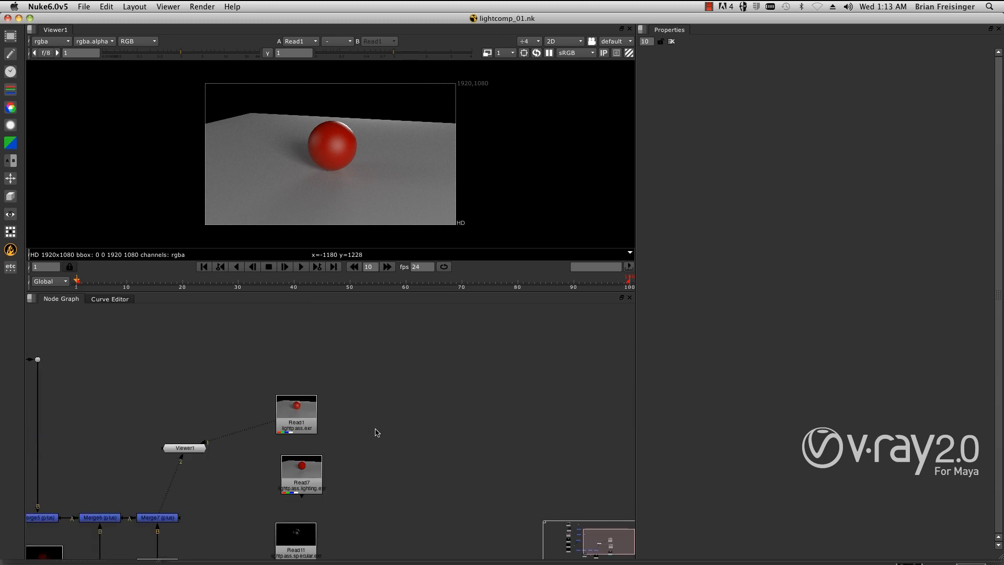
scroll(377, 433, "up", 2)
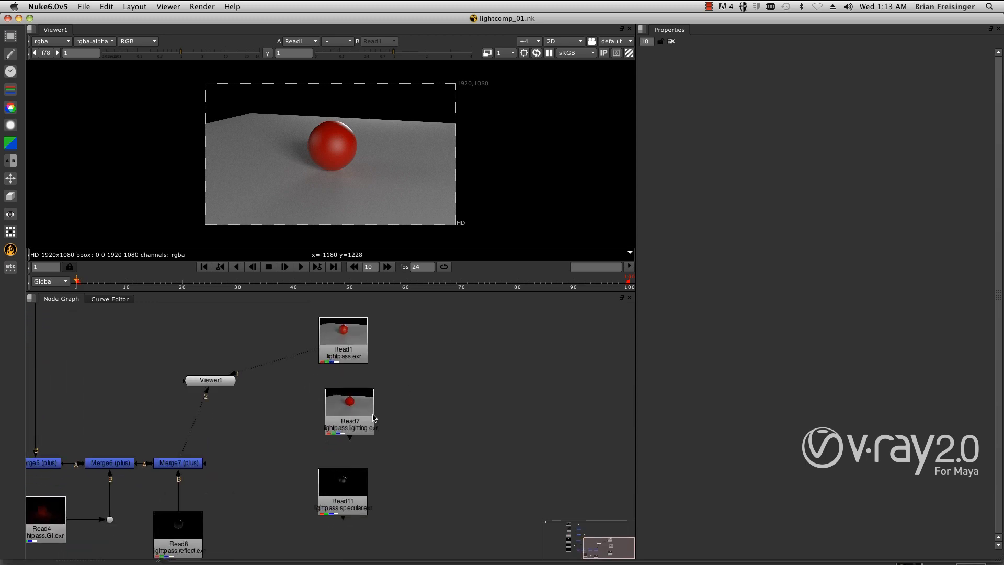
left_click(364, 417)
key("1")
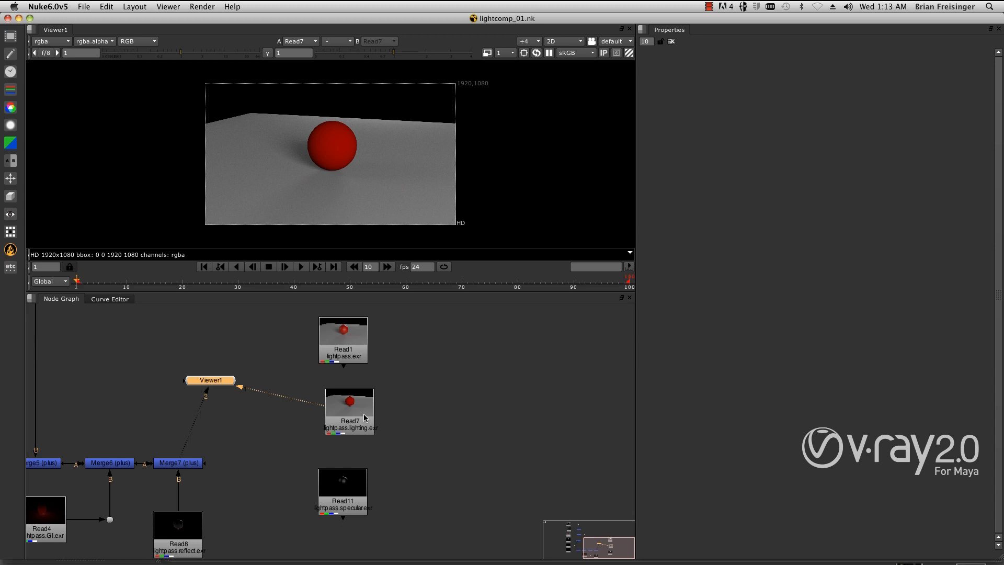
left_click(356, 491)
key("1")
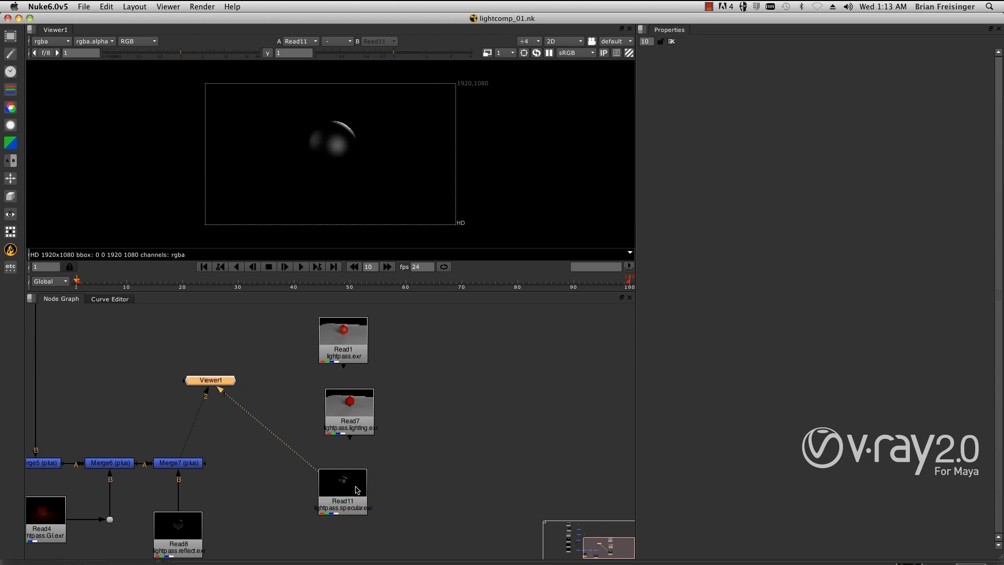
Step: Pan the Node Graph to the top of the tree and select the Merge1 plus node
scroll(139, 378, "down", 5)
middle_click_drag(192, 401, 401, 505)
scroll(373, 437, "up", 1)
middle_click_drag(373, 438, 381, 403)
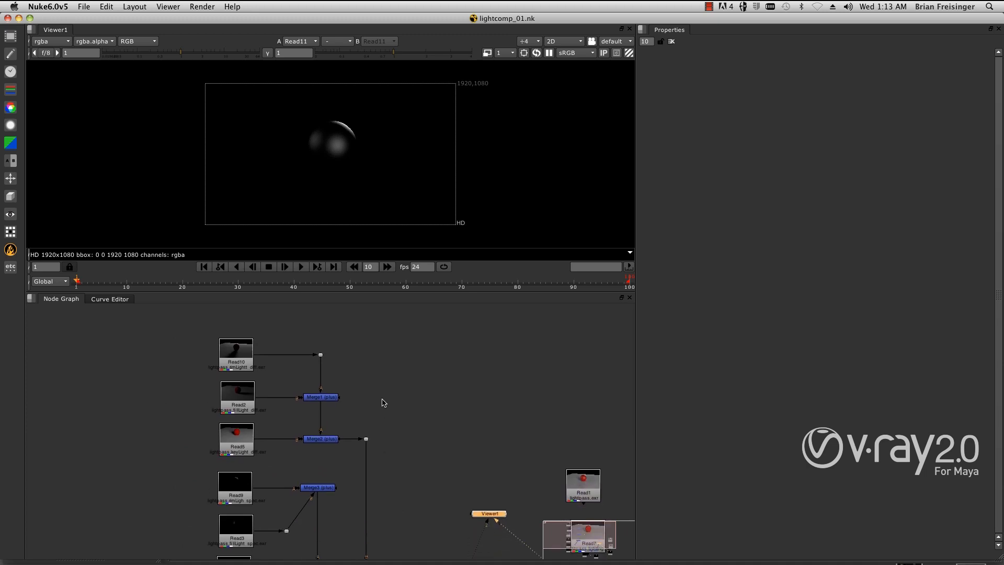
scroll(360, 408, "up", 2)
left_click(320, 396)
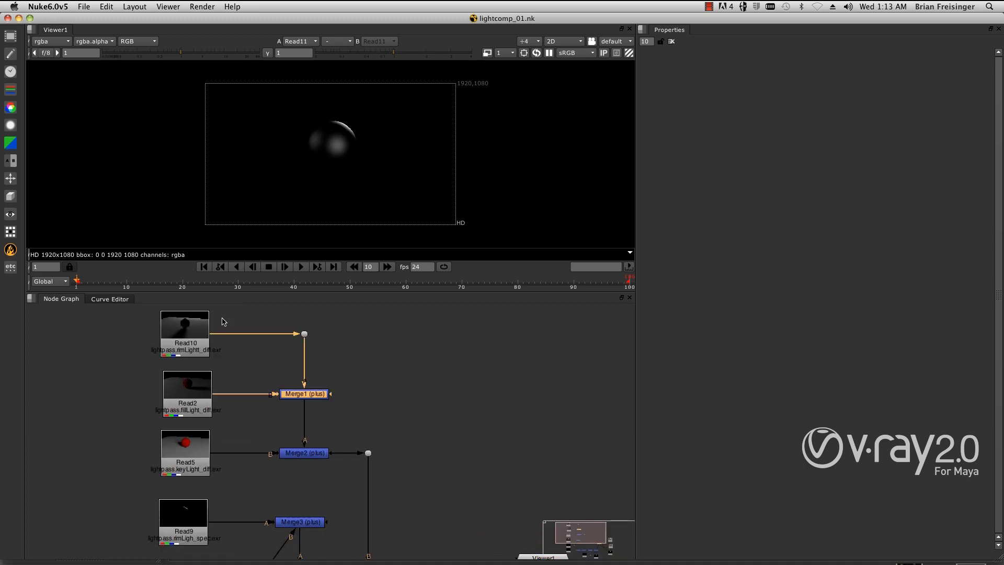
Step: Open Merge1's settings and view the Read10 rim and Read2 fill diffuse reads
double_click(314, 396)
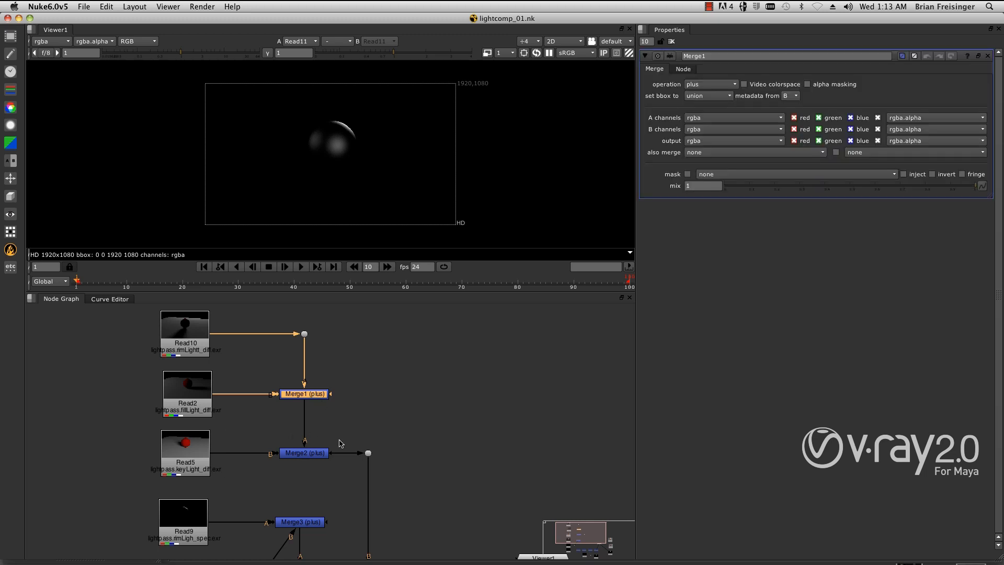
scroll(345, 434, "down", 1)
left_click(200, 333)
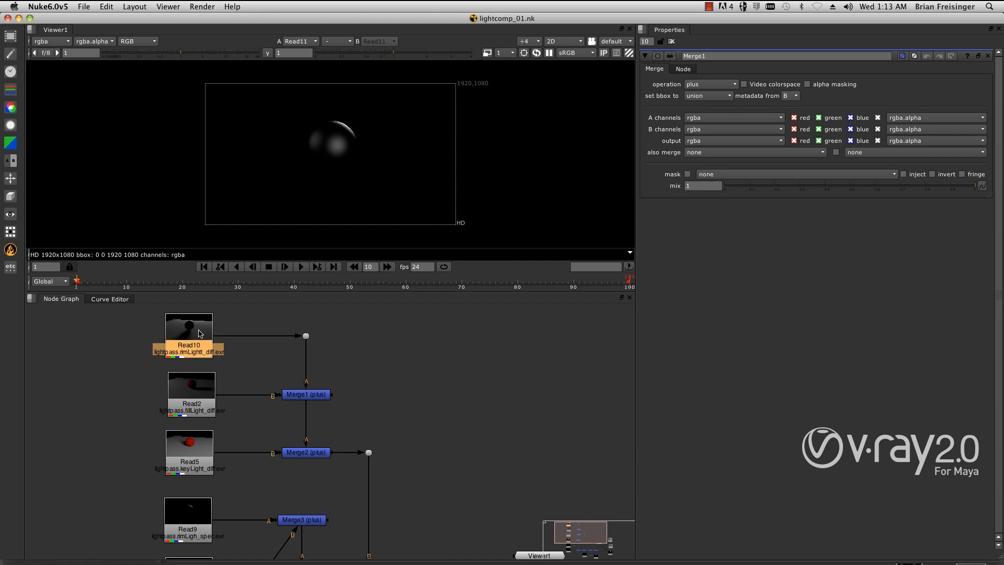
key("1")
scroll(199, 341, "up", 1)
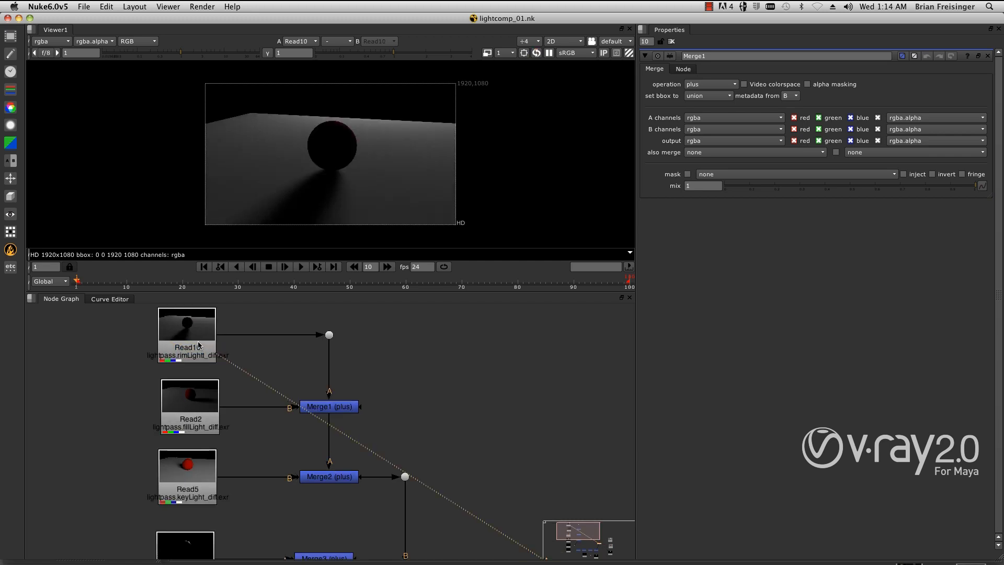
left_click(198, 411)
key("1")
Step: Recheck Read10 and Read2, then view the Read5 key diffuse read
left_click(198, 342)
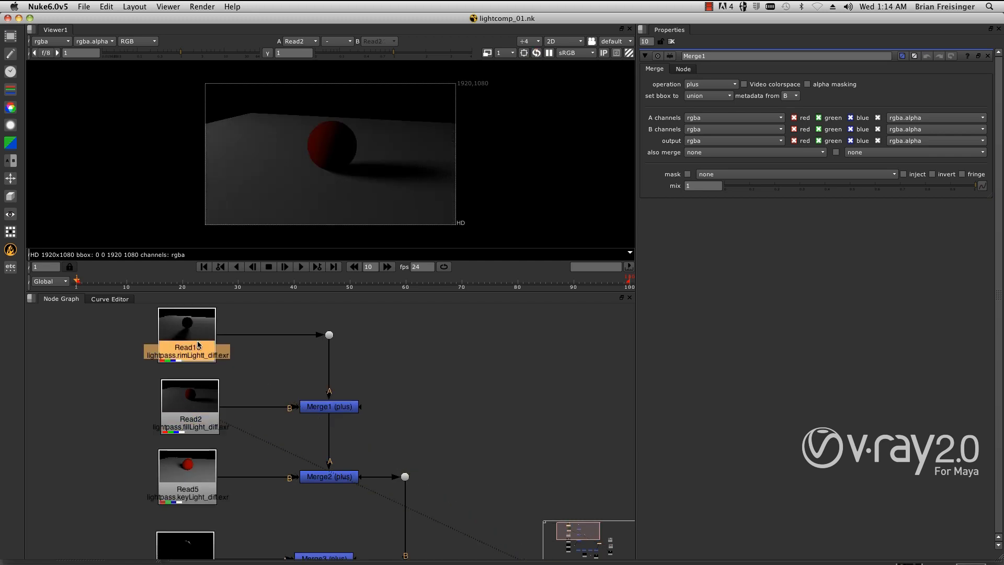
key("1")
left_click(197, 421)
key("1")
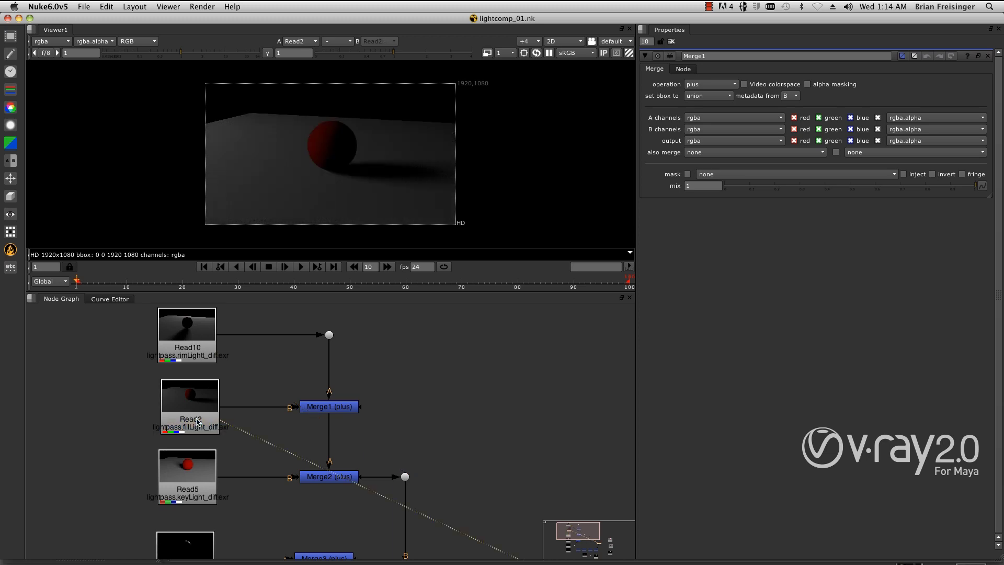
left_click(192, 483)
key("1")
Step: View the Merge2 diffuse sum and select the Read7 lighting read
scroll(394, 457, "up", 1)
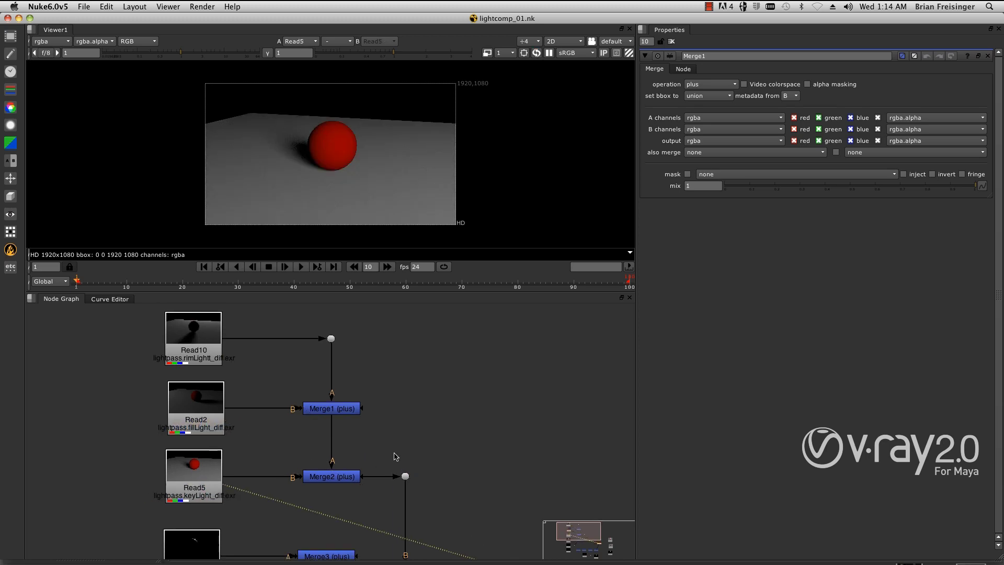
left_click(348, 478)
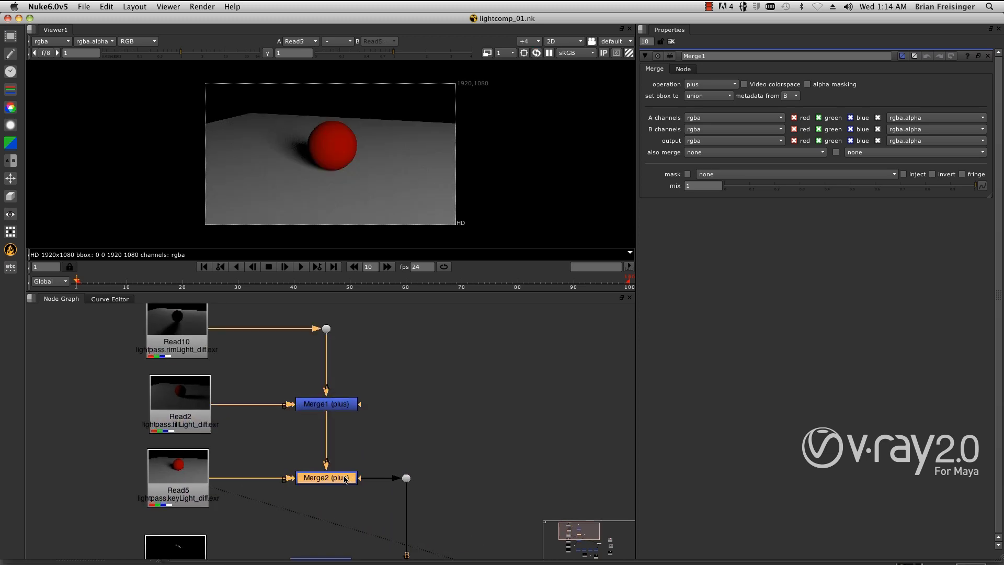
key("1")
scroll(414, 426, "down", 5)
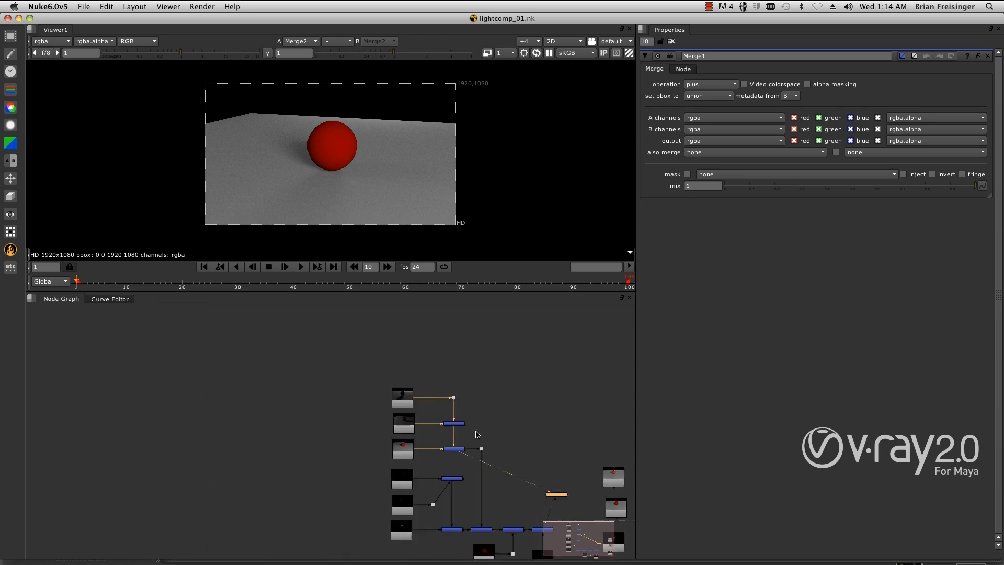
scroll(477, 434, "up", 3)
scroll(459, 453, "up", 2)
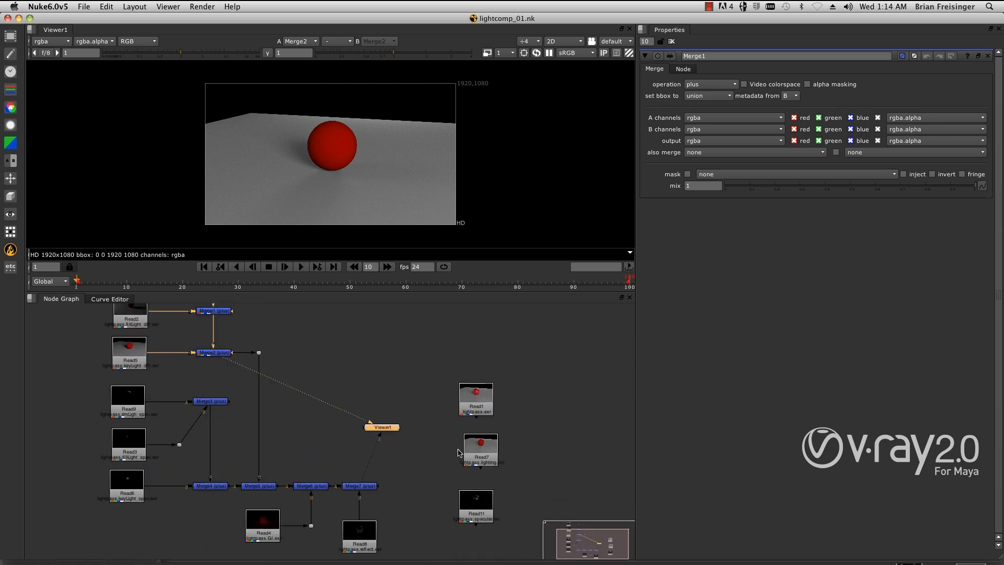
left_click(473, 451)
Step: Wipe-compare Read7 against Merge2 across the sphere
key("2")
key("w")
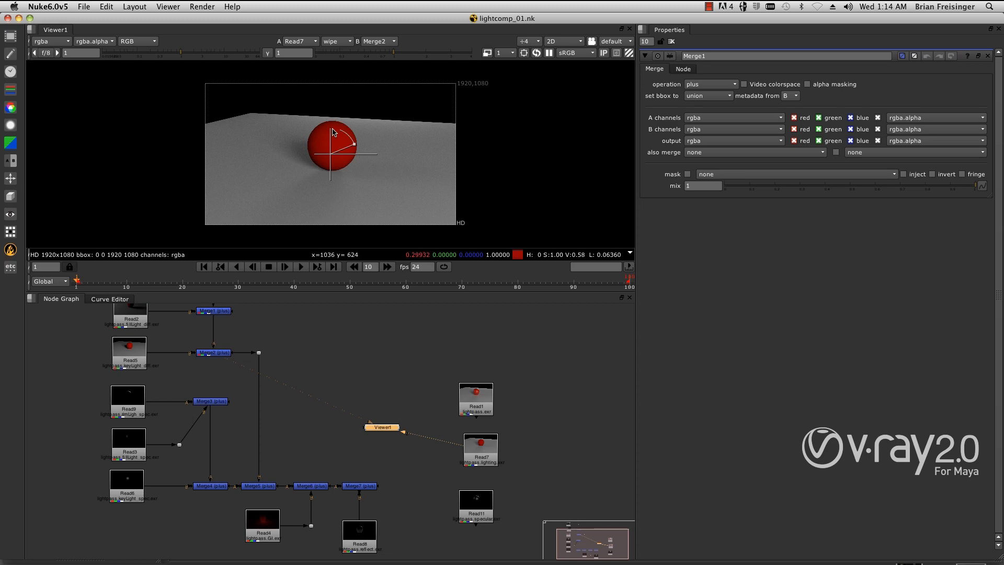
left_click_drag(332, 152, 412, 154)
left_click_drag(273, 152, 377, 155)
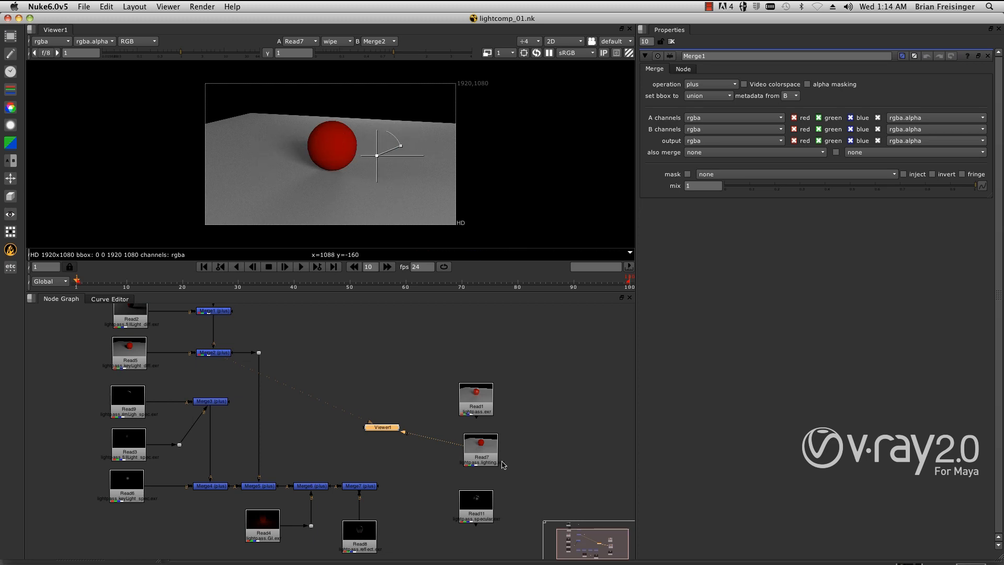
Step: View the Merge4 specular sum and wipe it against the Read11 specular render
left_click(479, 502)
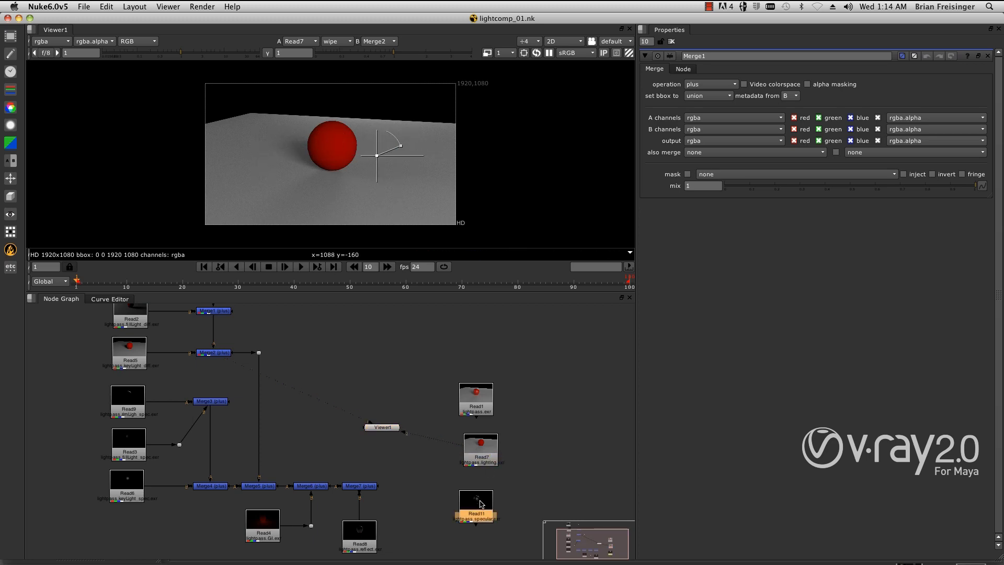
left_click(211, 403)
left_click(212, 487)
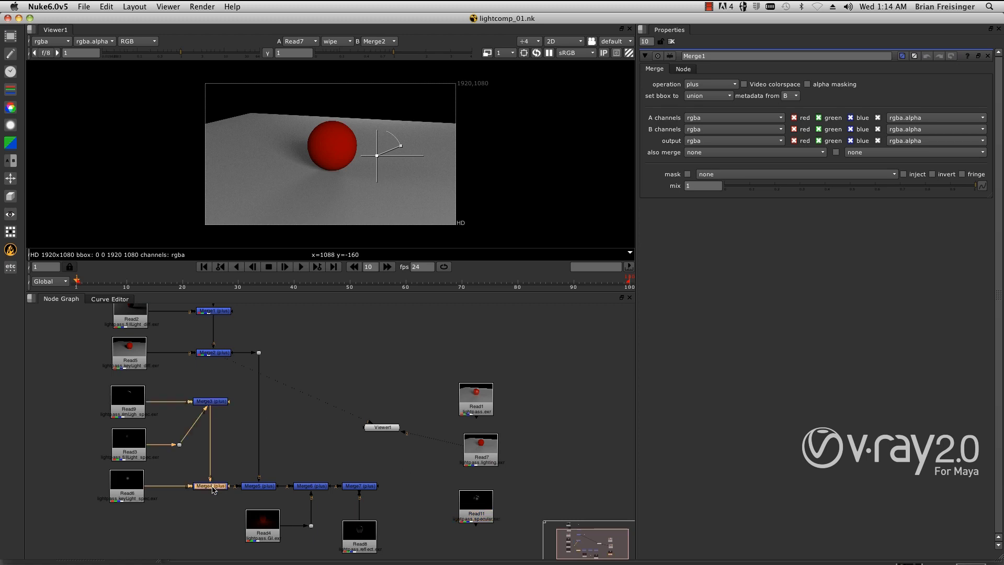
key("1")
left_click(471, 502)
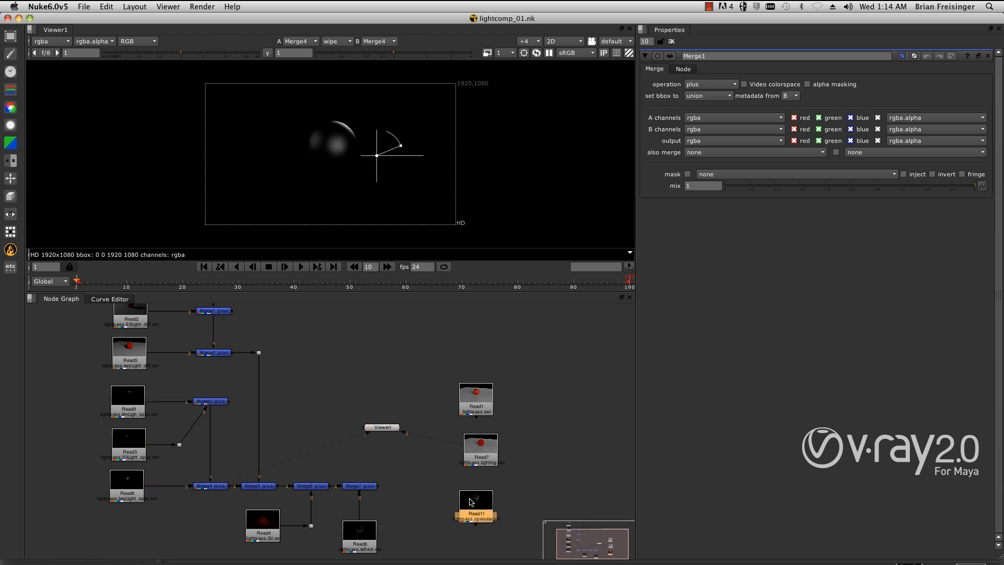
key("2")
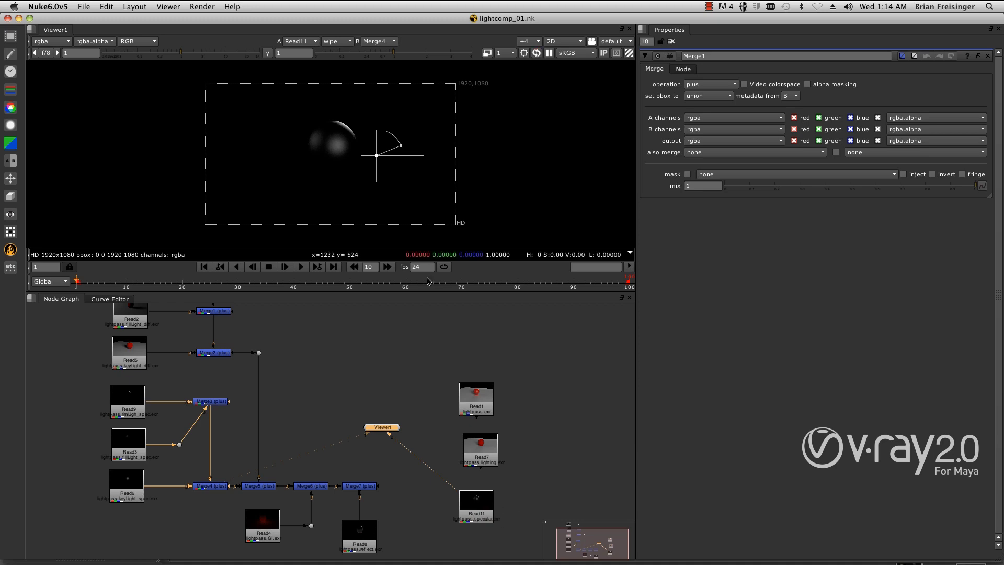
mouse_move(376, 156)
left_mouse_down()
mouse_move(314, 155)
mouse_move(392, 156)
left_mouse_up()
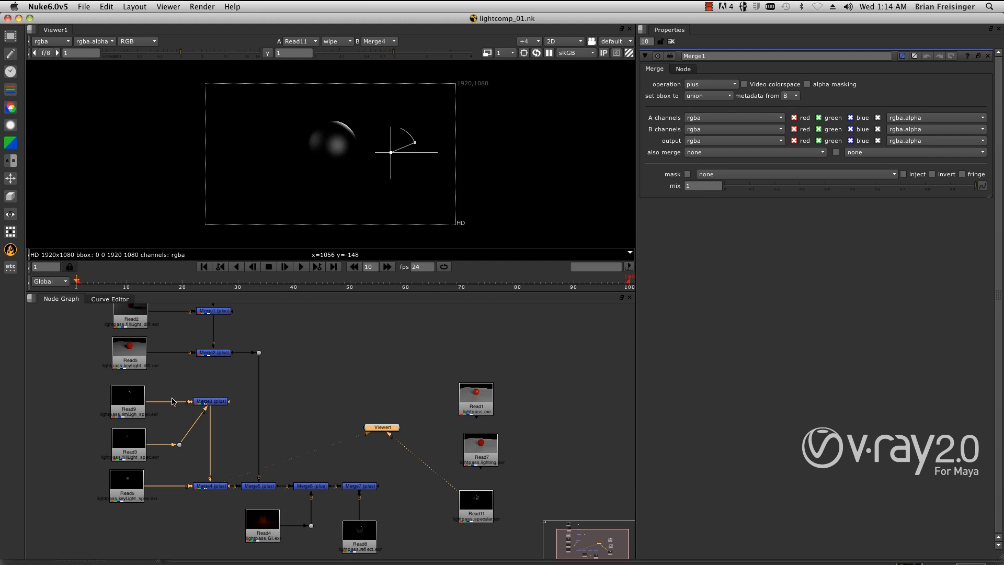
Step: Pan the node graph and box-select the fill light diffuse pass
scroll(302, 350, "down", 3)
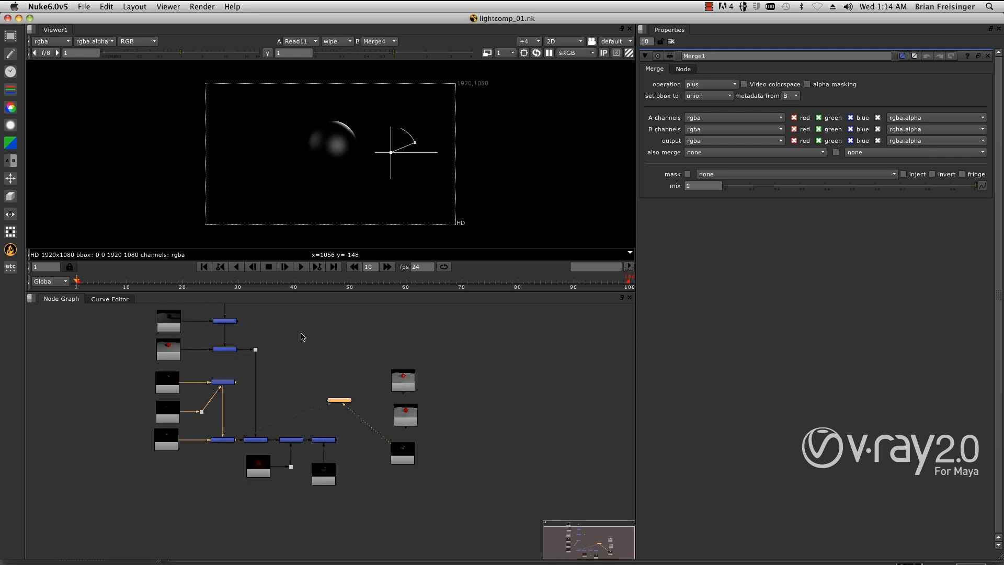
scroll(302, 362, "up", 2)
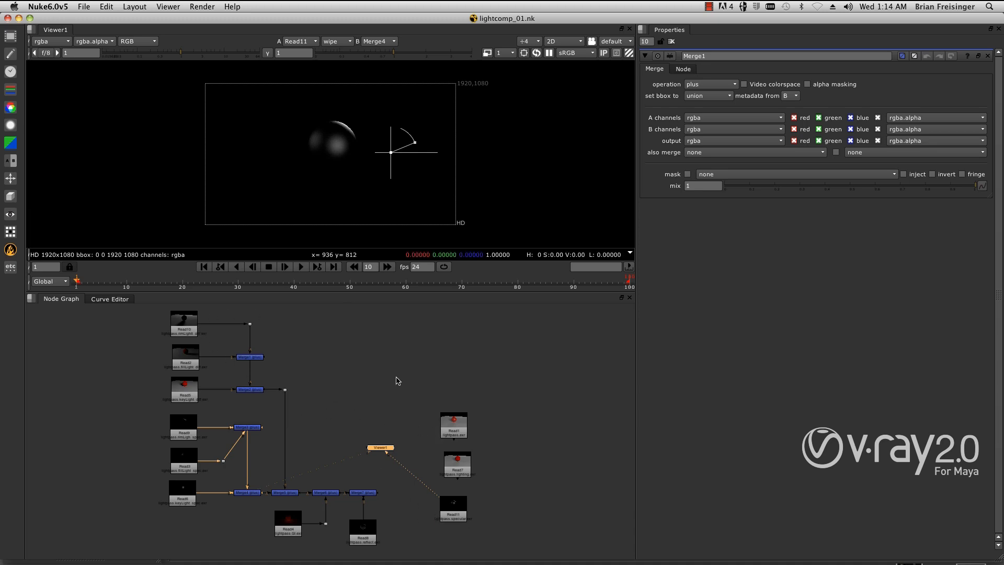
scroll(179, 367, "up", 2)
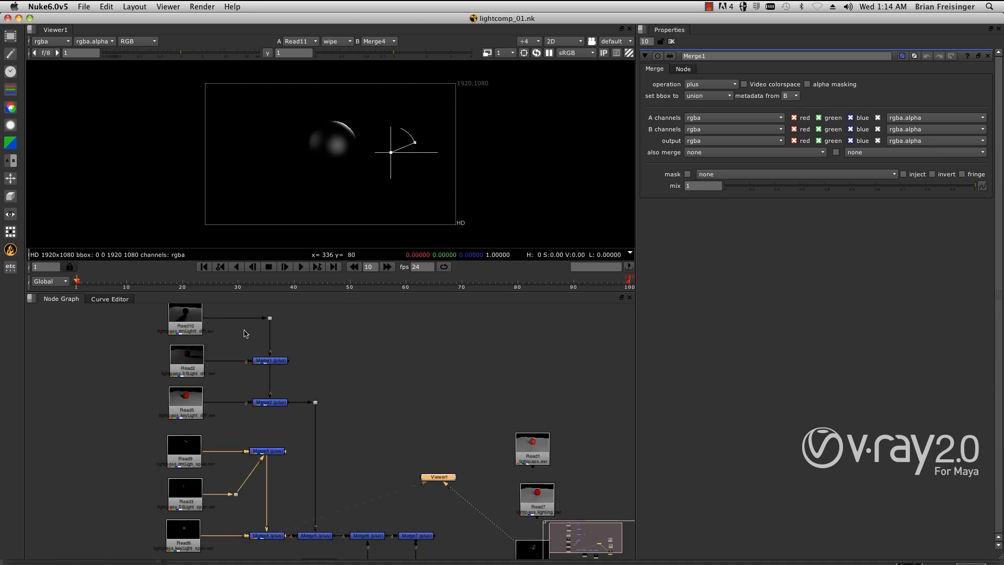
scroll(369, 408, "down", 1)
scroll(402, 402, "up", 1)
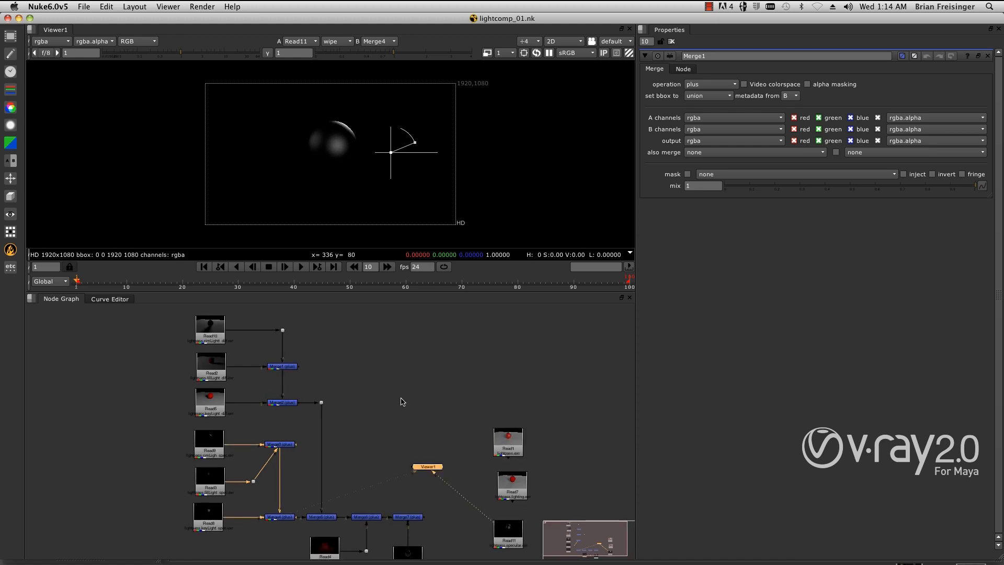
scroll(285, 358, "up", 2)
scroll(219, 362, "up", 1)
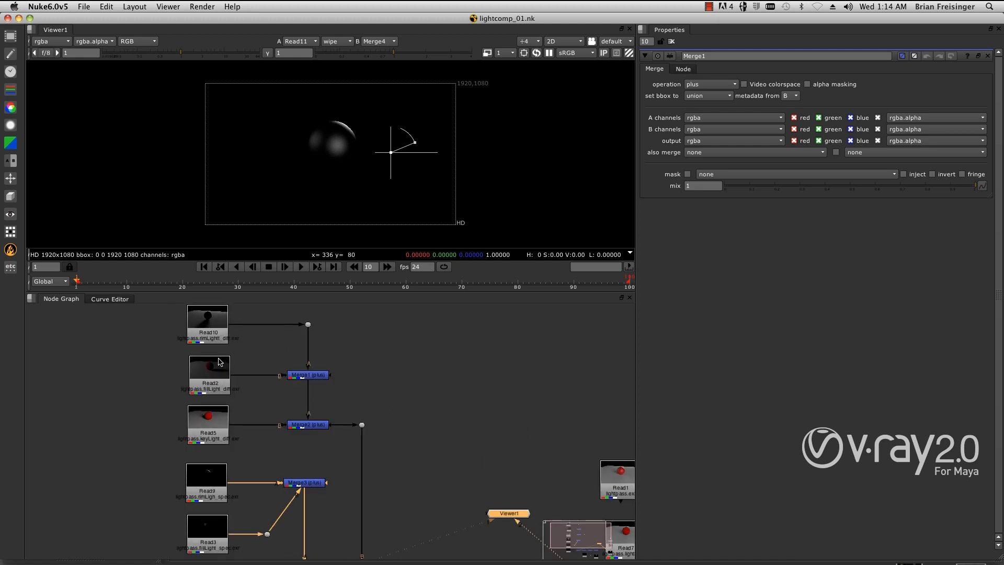
left_click_drag(164, 313, 256, 446)
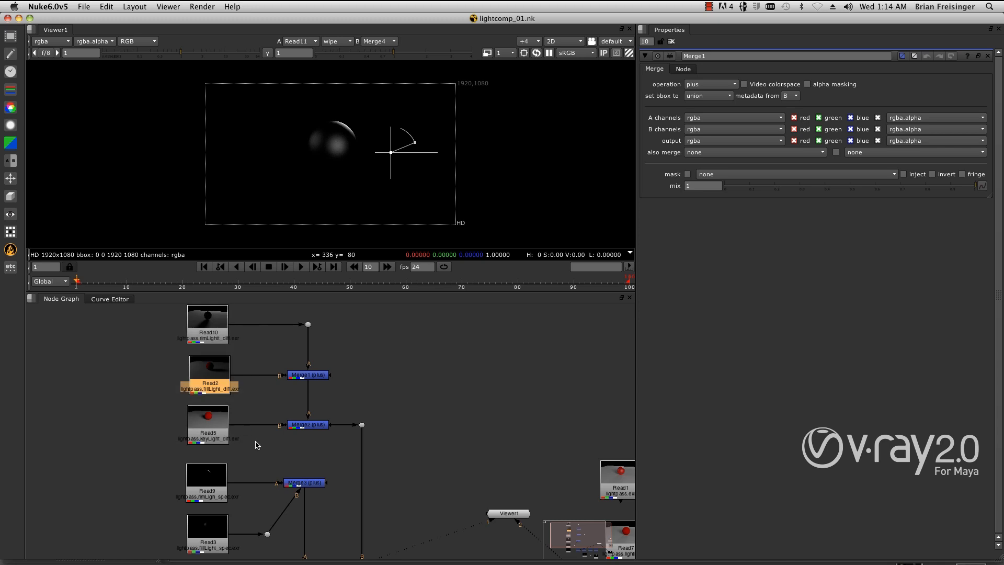
Step: Send the combined diffuse merge to viewer input 2 and select the fill and key specular passes
left_click(317, 425)
key("2")
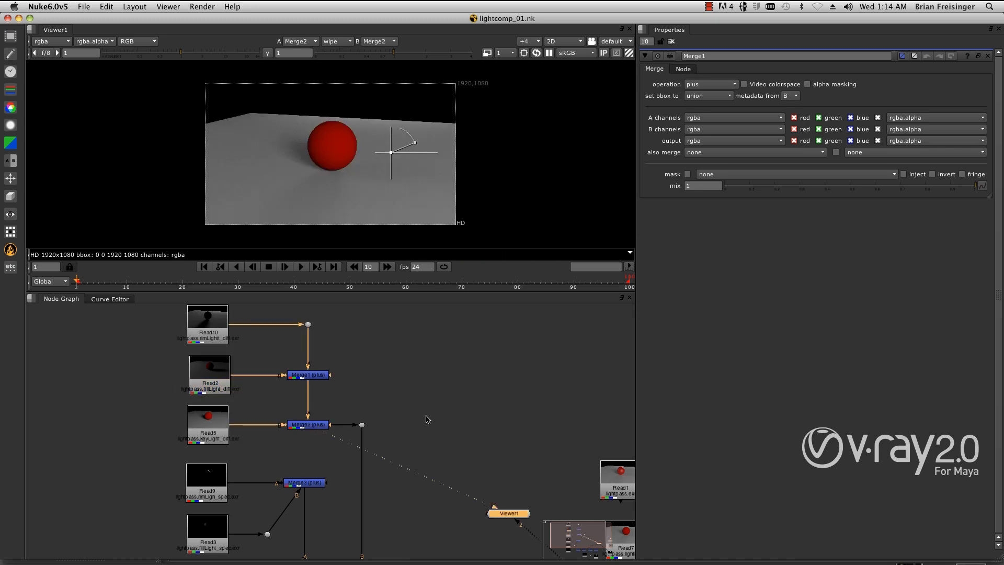
scroll(428, 418, "down", 6)
left_click_drag(144, 374, 220, 515)
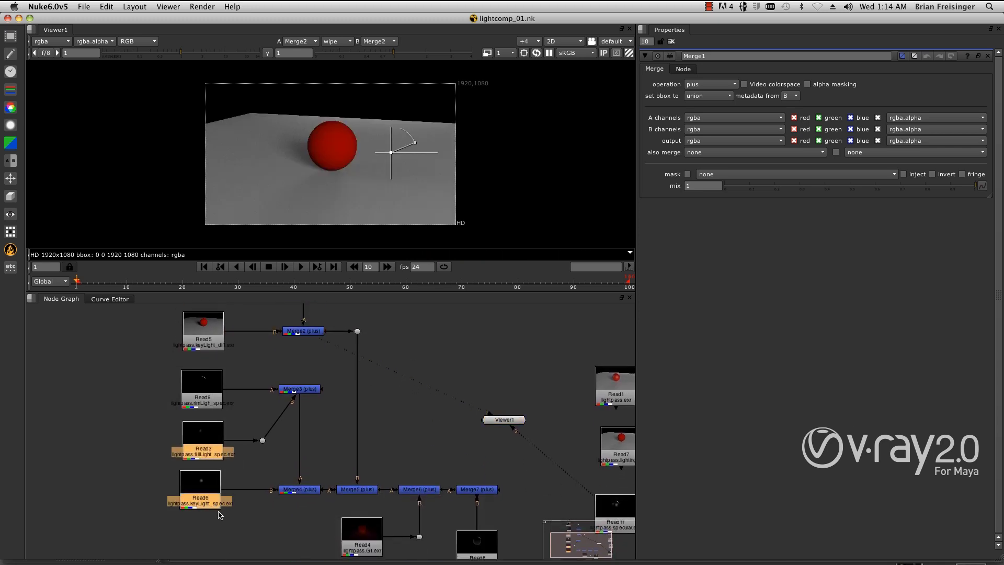
Step: View the rim and fill specular sum, then the diffuse plus specular composite
left_click(314, 412)
left_click(309, 390)
key("1")
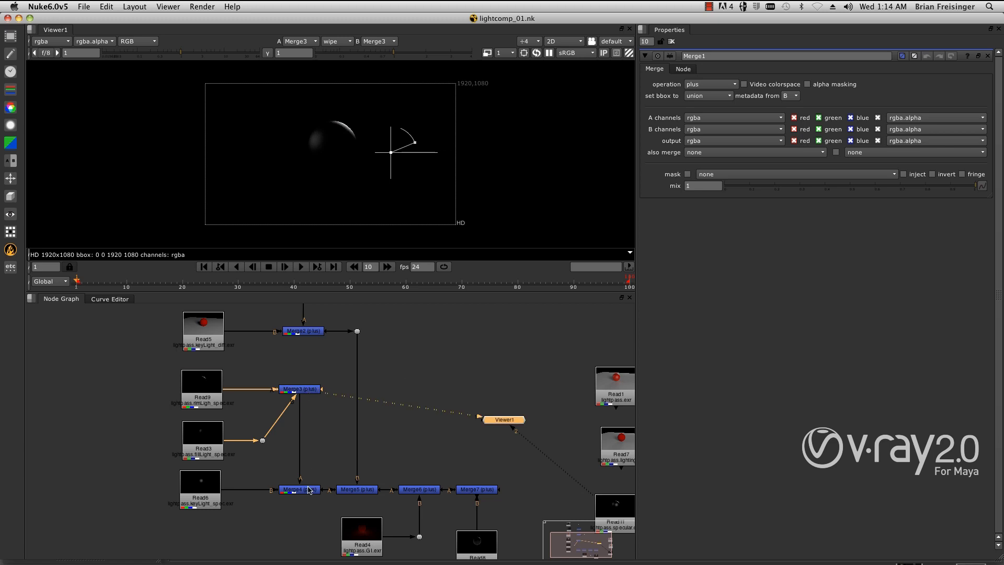
left_click(309, 490)
left_click(354, 490)
key("1")
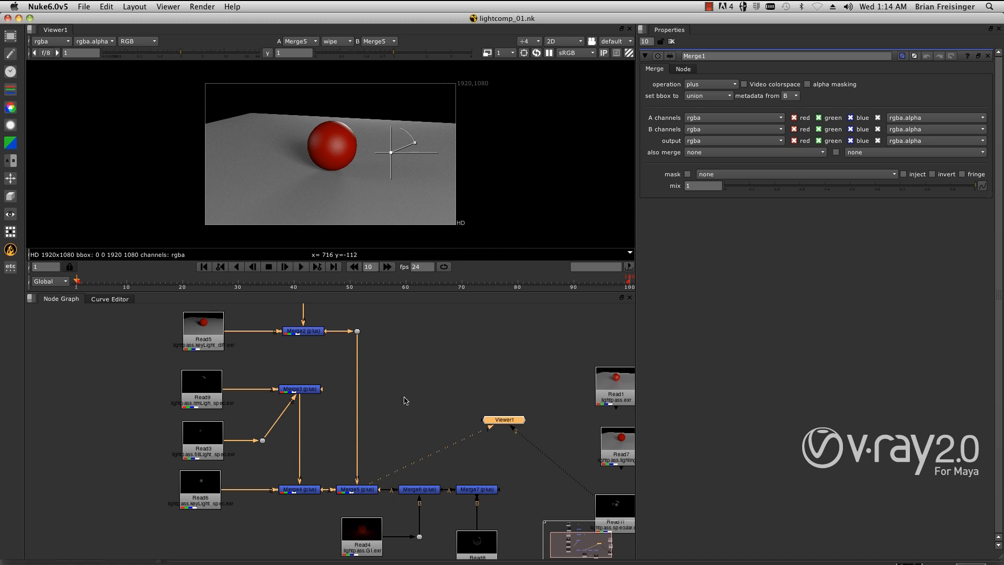
Step: View the GI pass and the next light pass on their own
left_click(374, 532)
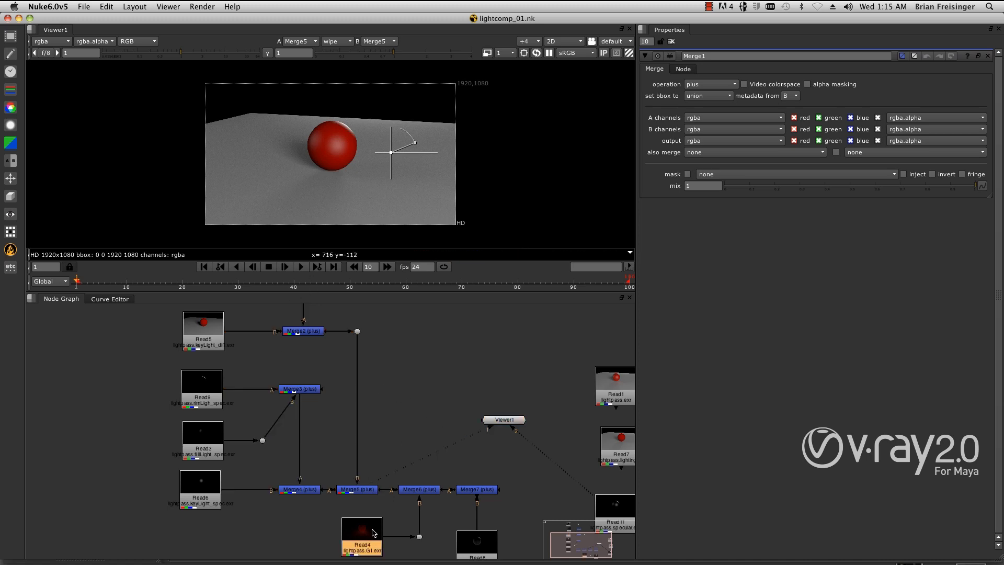
scroll(374, 533, "up", 3)
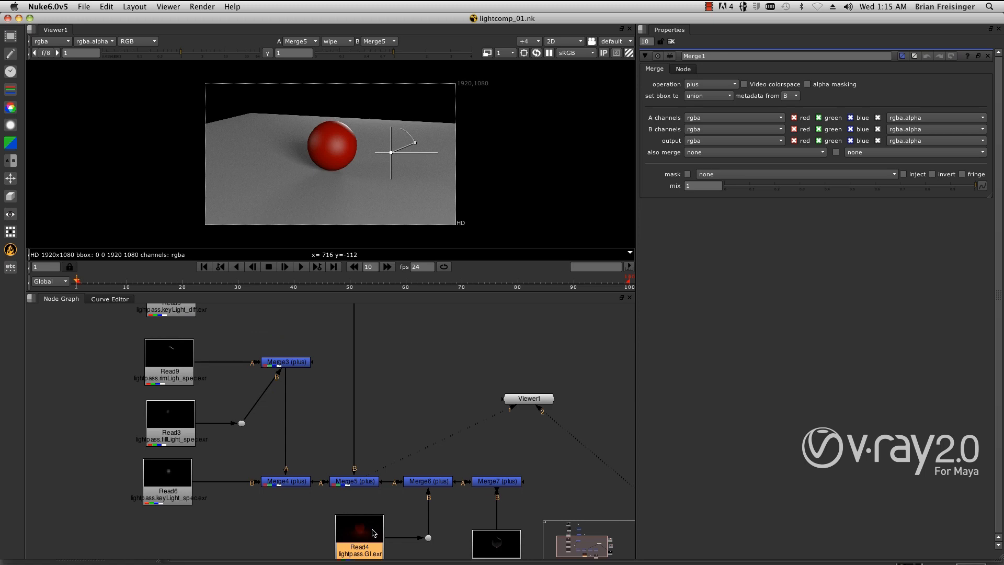
key("1")
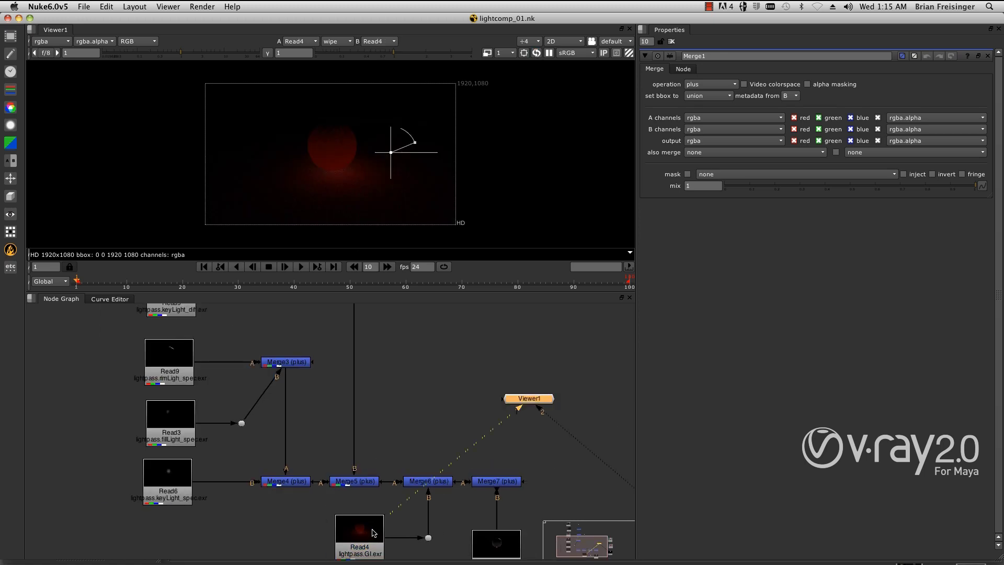
left_click(496, 542)
key("1")
scroll(498, 541, "down", 4)
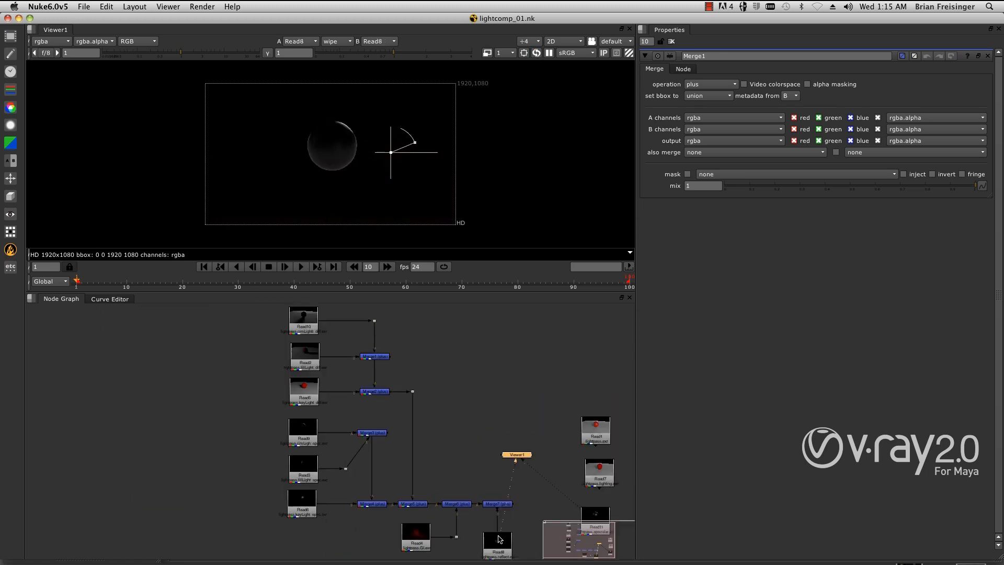
Step: View the full Merge7 composite, then the original beauty render for comparison
left_click(509, 504)
key("1")
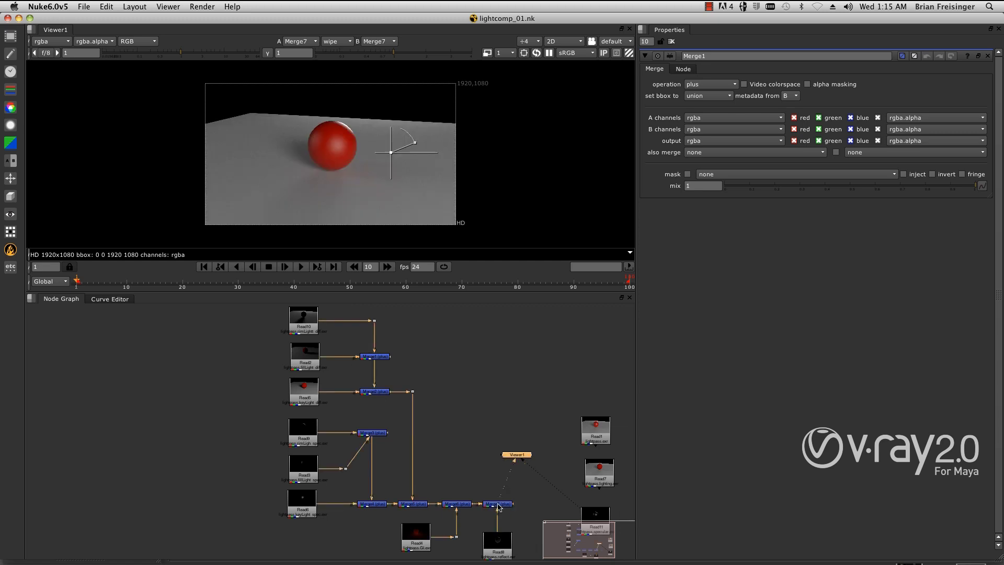
left_click(596, 430)
key("1")
key("1")
Step: Select the fill light diffuse pass, then the key light diffuse pass
scroll(346, 346, "up", 2)
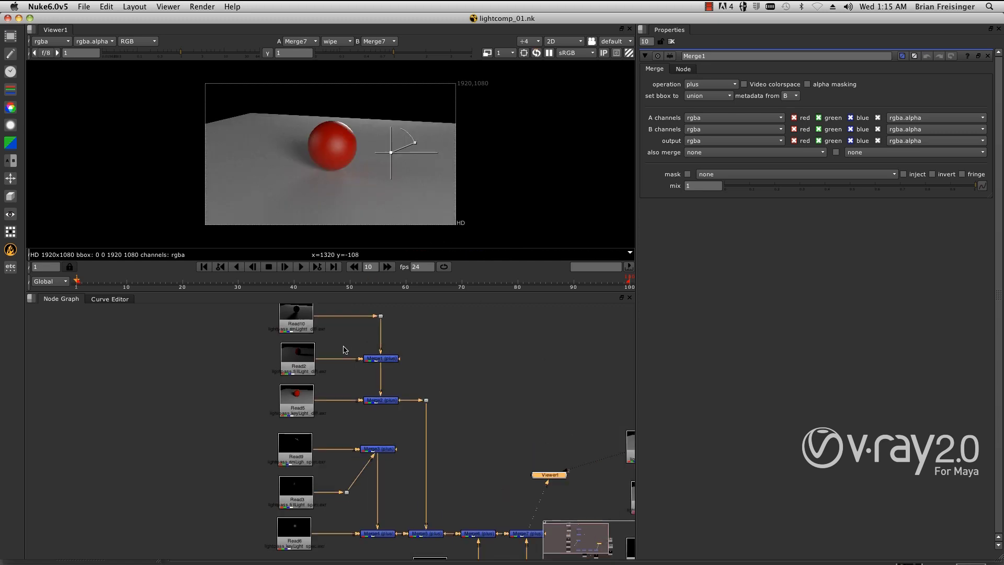
left_click(309, 362)
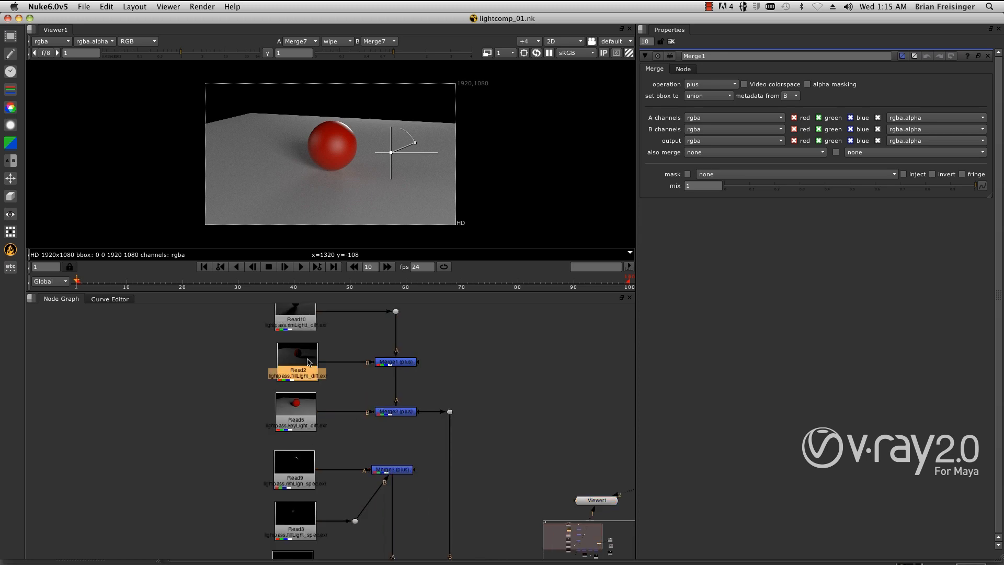
scroll(306, 366, "up", 2)
left_click(307, 418)
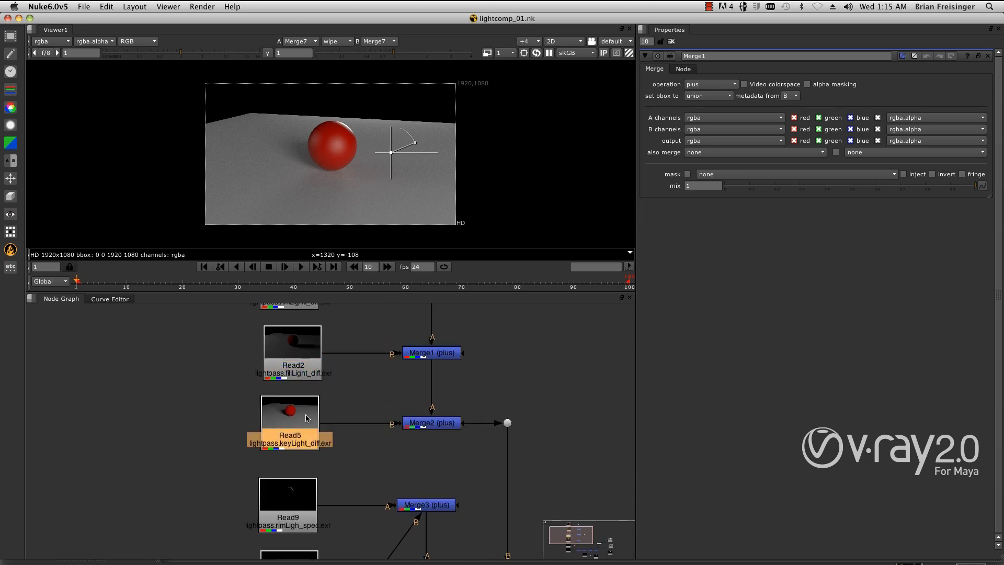
Step: Grade the key light diffuse with whitepoint 1.08 and a small gain adjustment
key("g")
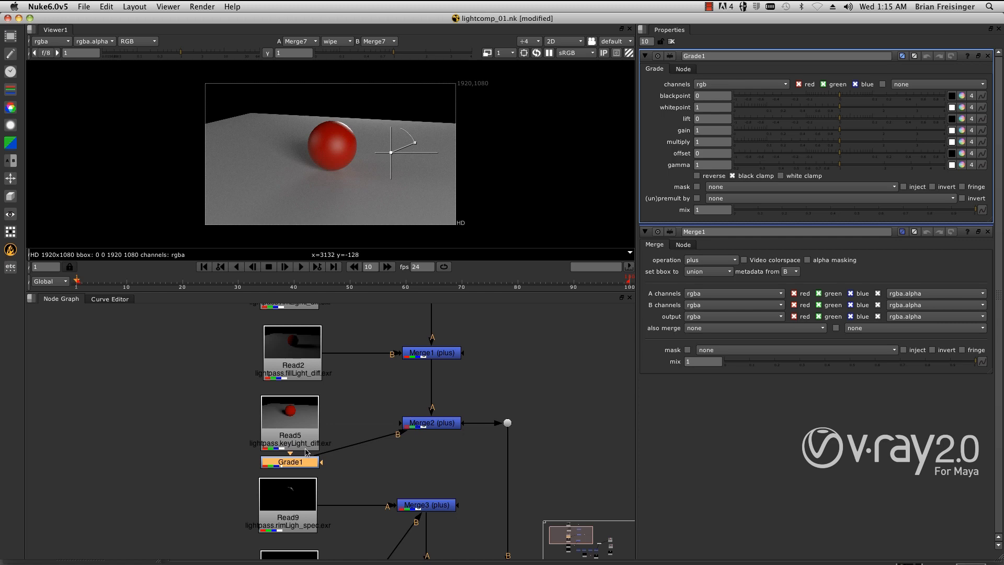
left_click(847, 108)
left_click(843, 108)
mouse_move(839, 136)
left_mouse_down()
mouse_move(823, 137)
mouse_move(847, 137)
left_mouse_up()
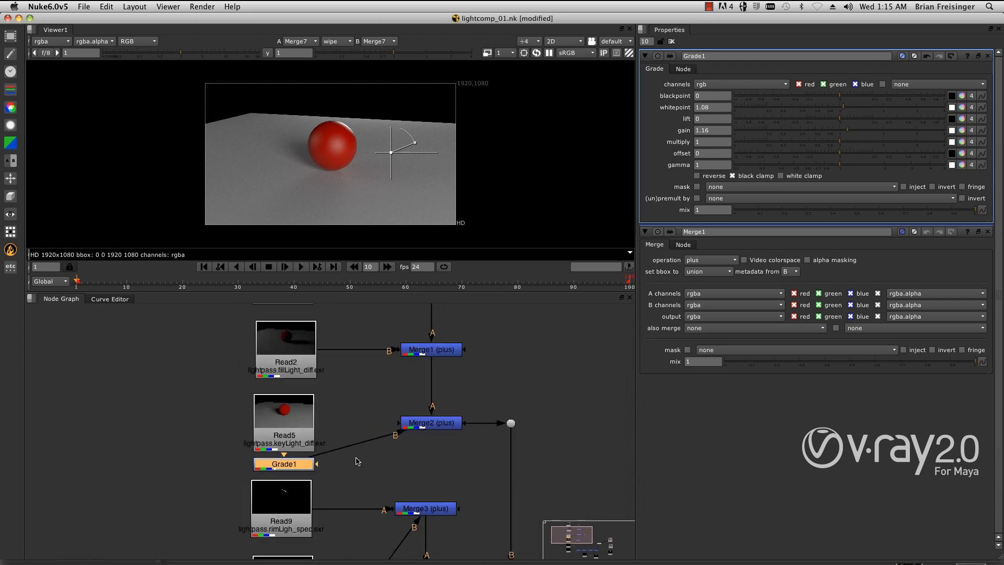
Step: Add Grade2 to the fill light specular, placed between Read3 and the dot
scroll(354, 471, "down", 5)
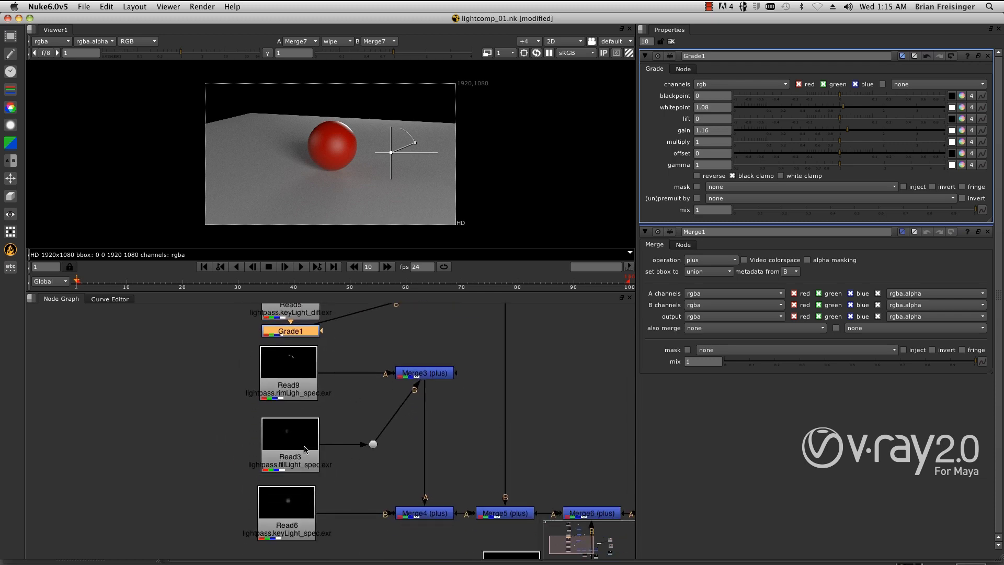
left_click(304, 447)
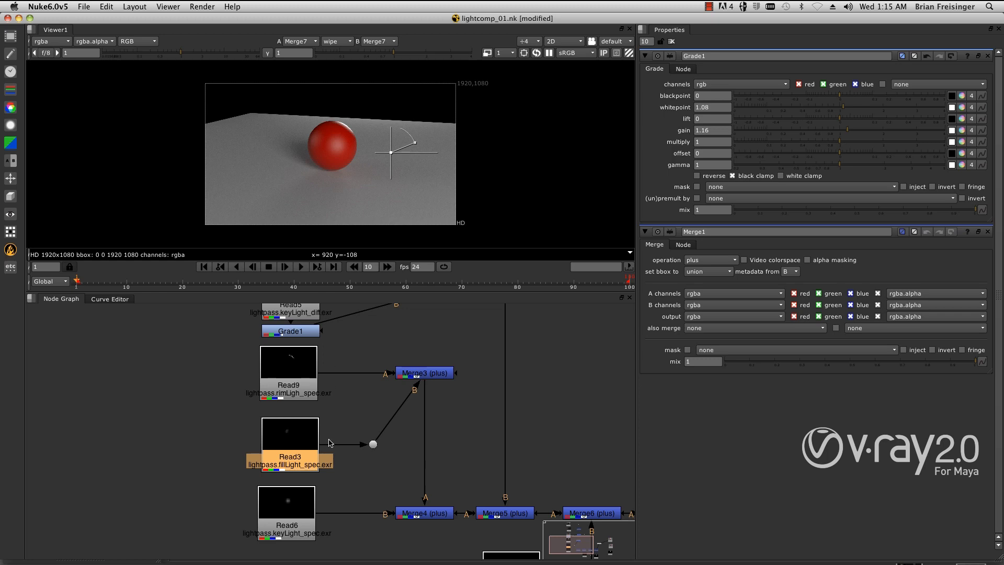
key("g")
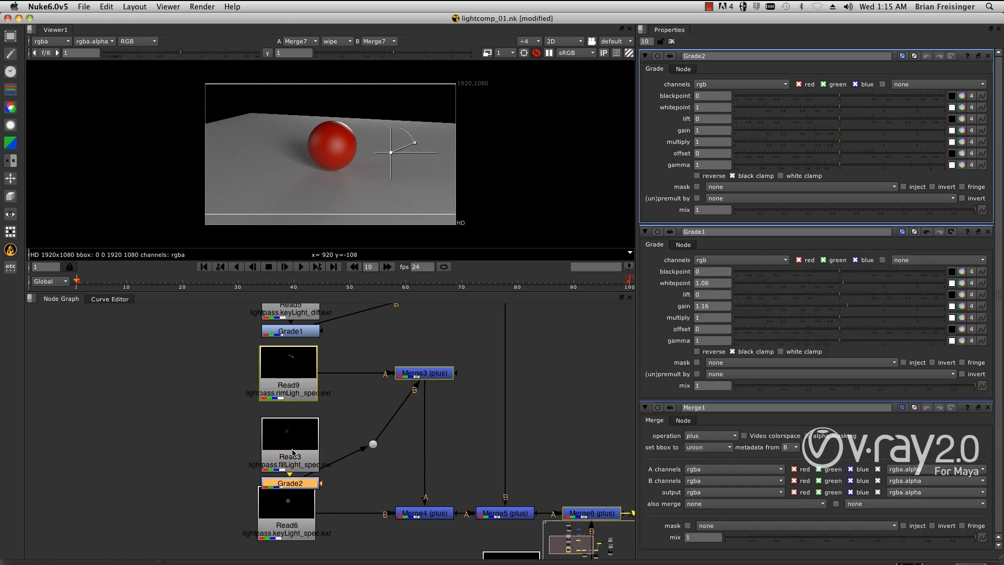
left_click_drag(263, 481, 322, 483)
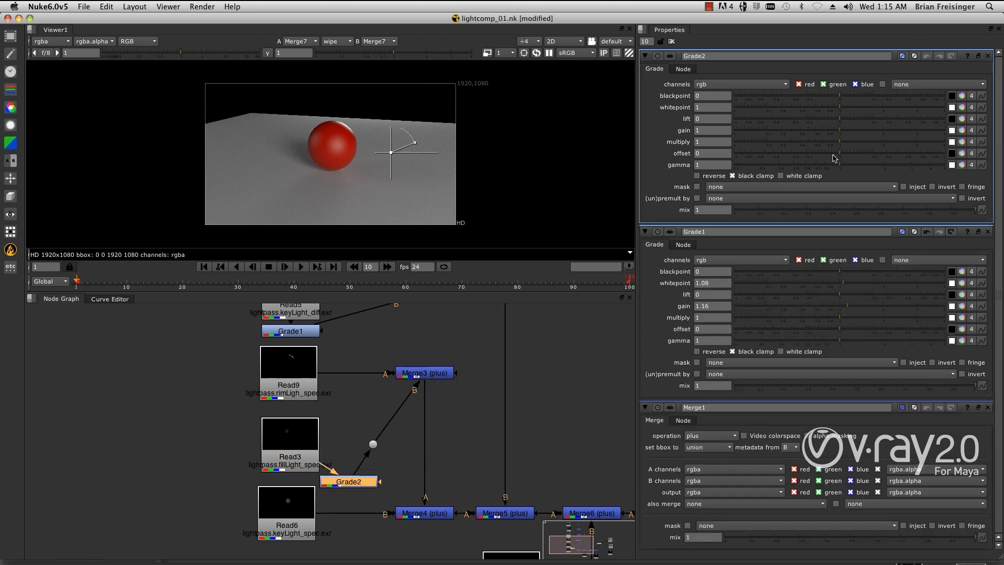
Step: Set Grade2 to lift 0.01, gamma 1.01, a slight negative offset and multiply 1.26
left_click(841, 119)
left_click_drag(842, 123, 851, 123)
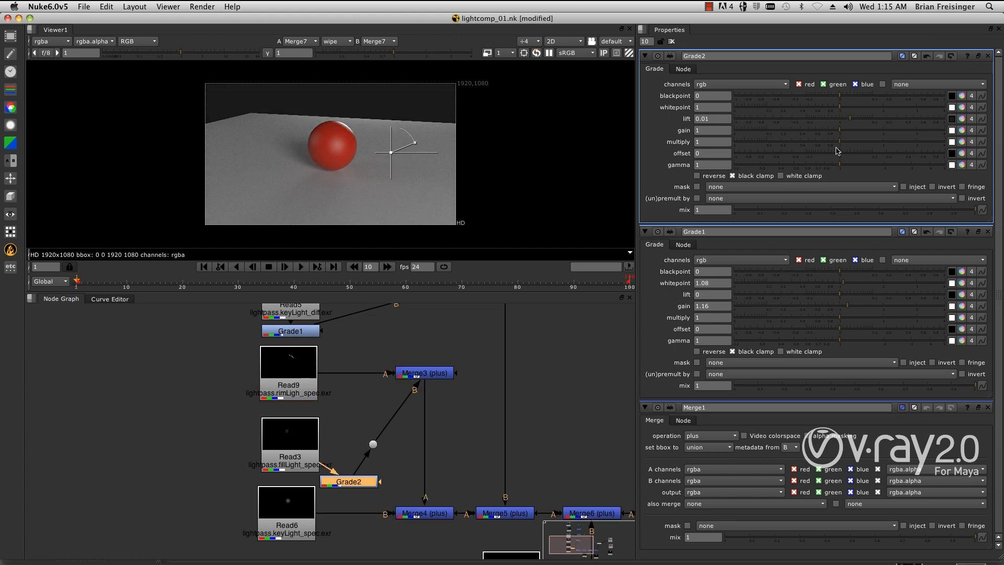
left_click(840, 167)
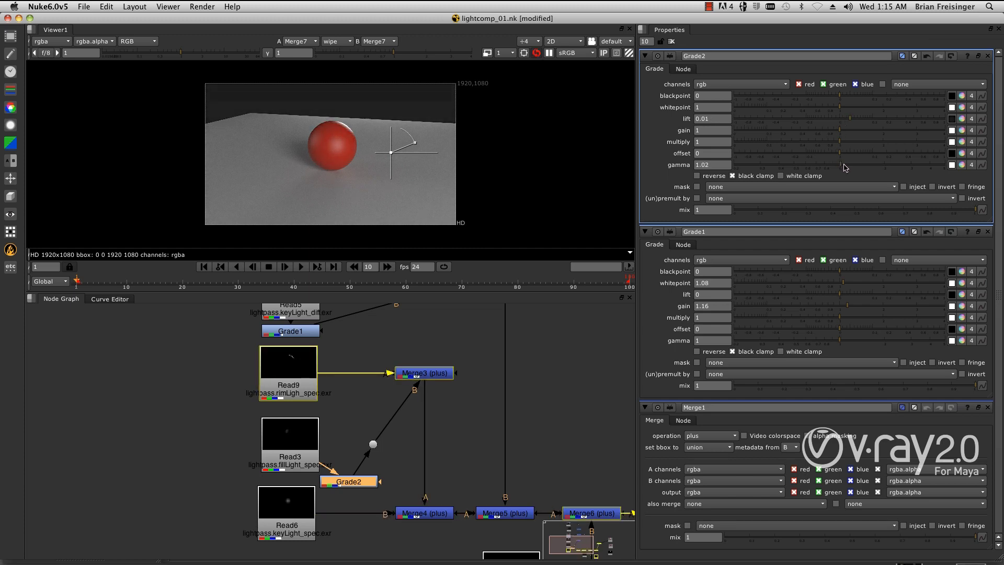
mouse_move(841, 152)
left_mouse_down()
mouse_move(825, 154)
mouse_move(836, 154)
left_mouse_up()
left_click(843, 142)
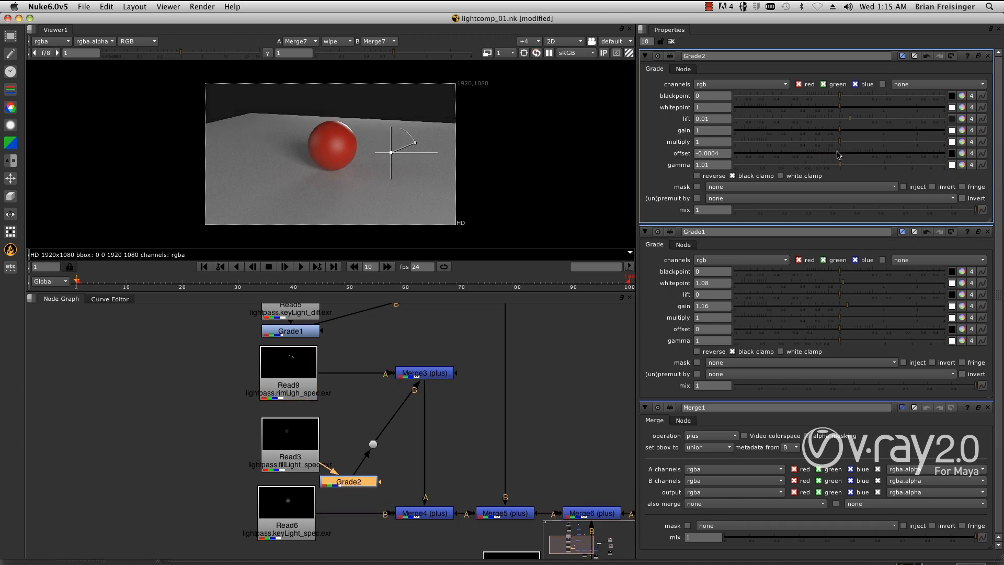
left_click(847, 143)
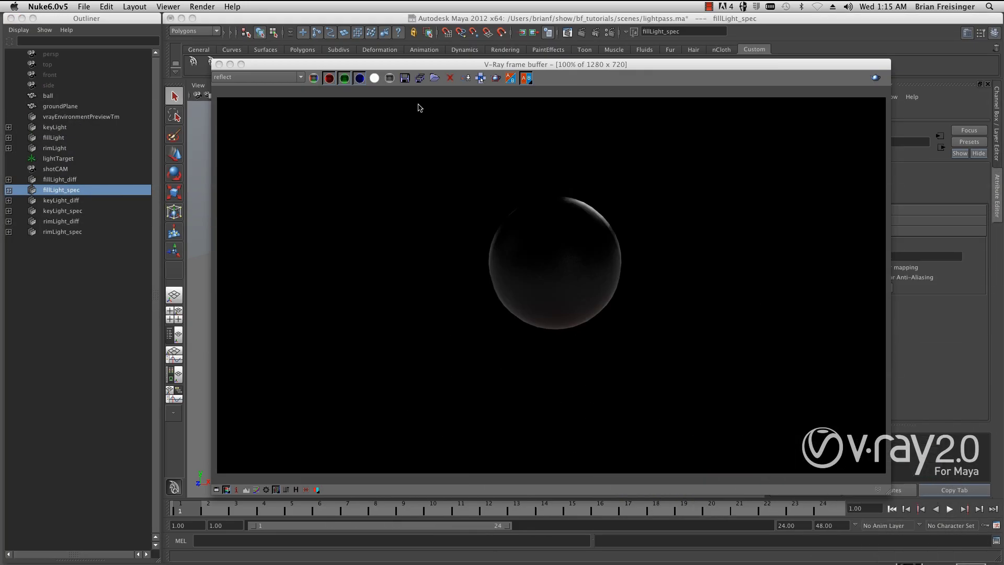
Step: Minimize the V-Ray frame buffer and restore Chrome showing disopolis.com
left_click(230, 64)
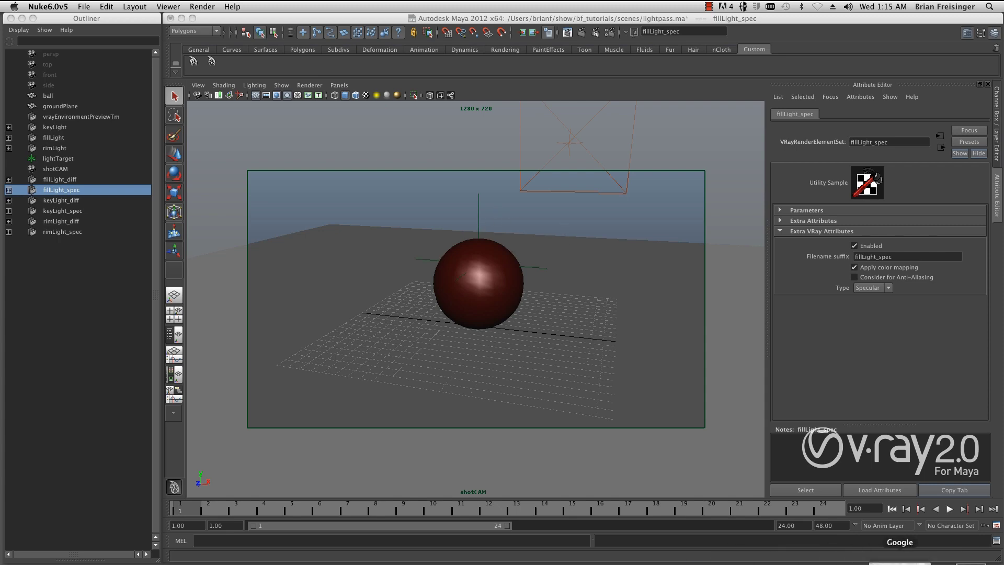
left_click(853, 562)
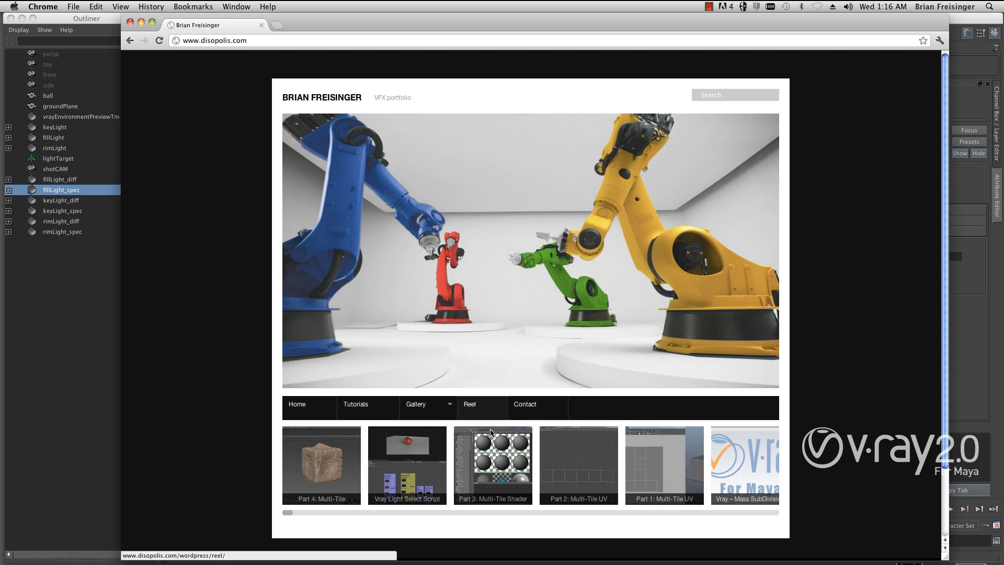
Step: Open the Vray Light Select Script article and scroll down to the diffuse pass setup (Figures 14–15)
left_click(416, 477)
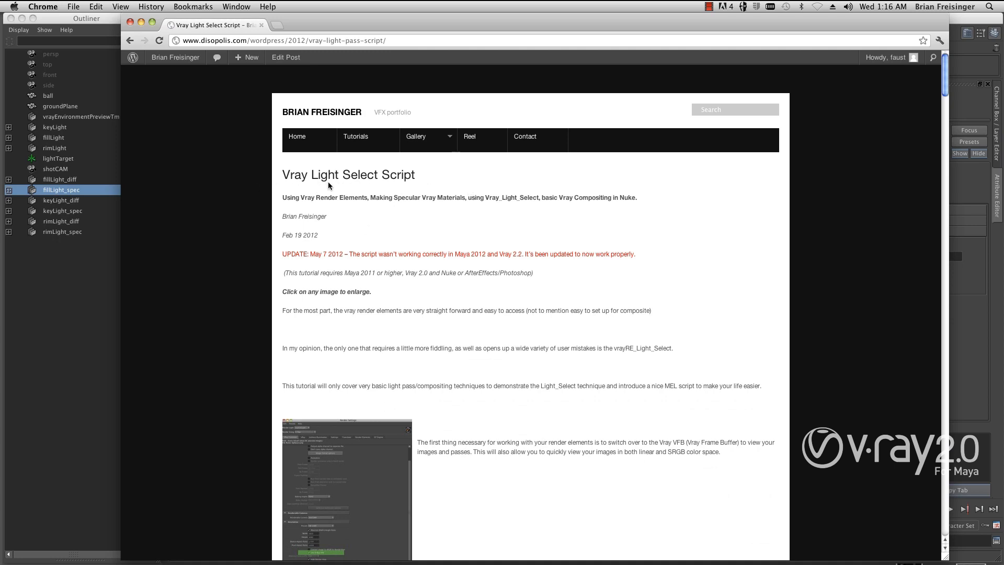
scroll(450, 226, "down", 5)
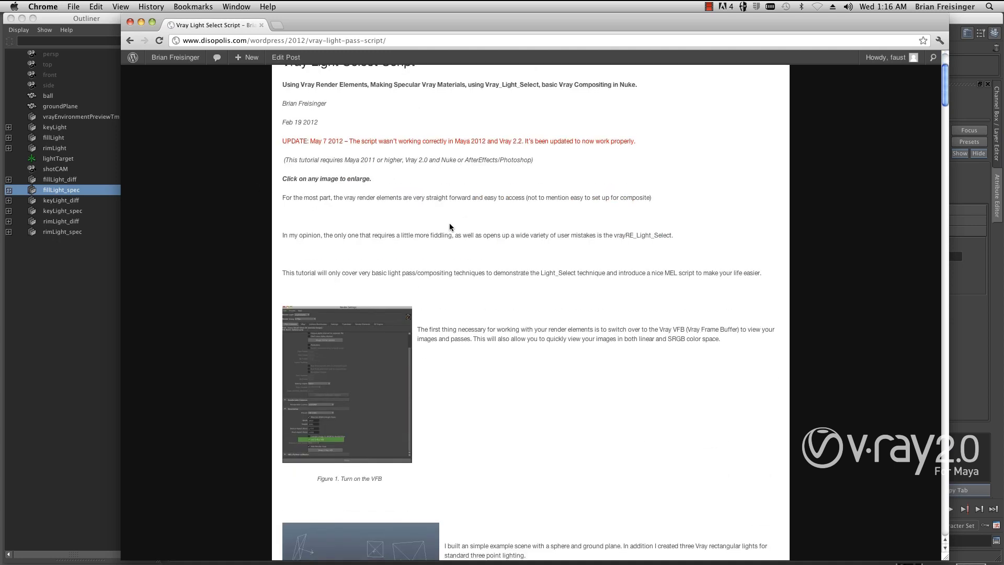
scroll(450, 227, "down", 20)
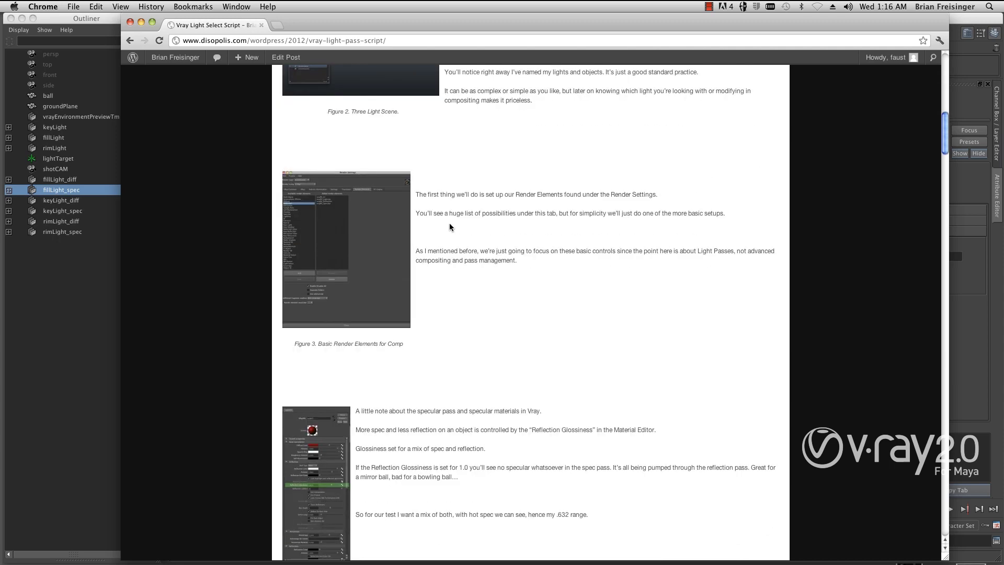
scroll(450, 226, "down", 20)
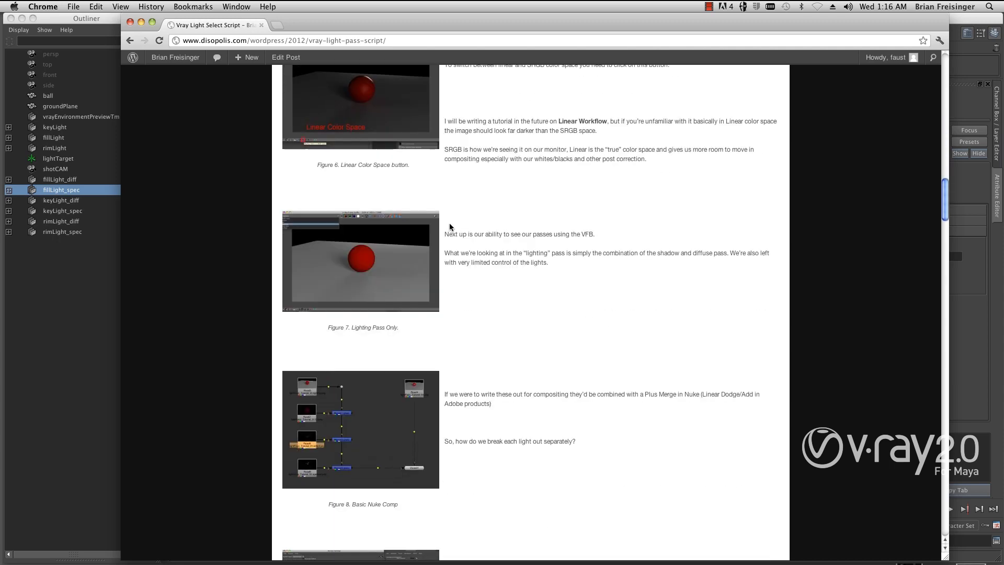
scroll(450, 227, "down", 20)
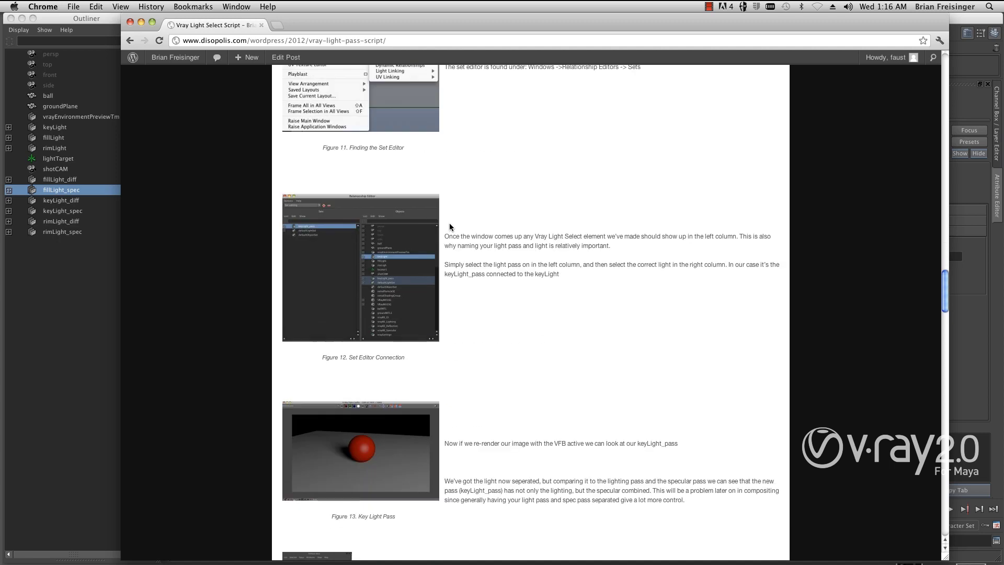
scroll(450, 227, "down", 15)
left_click(106, 25)
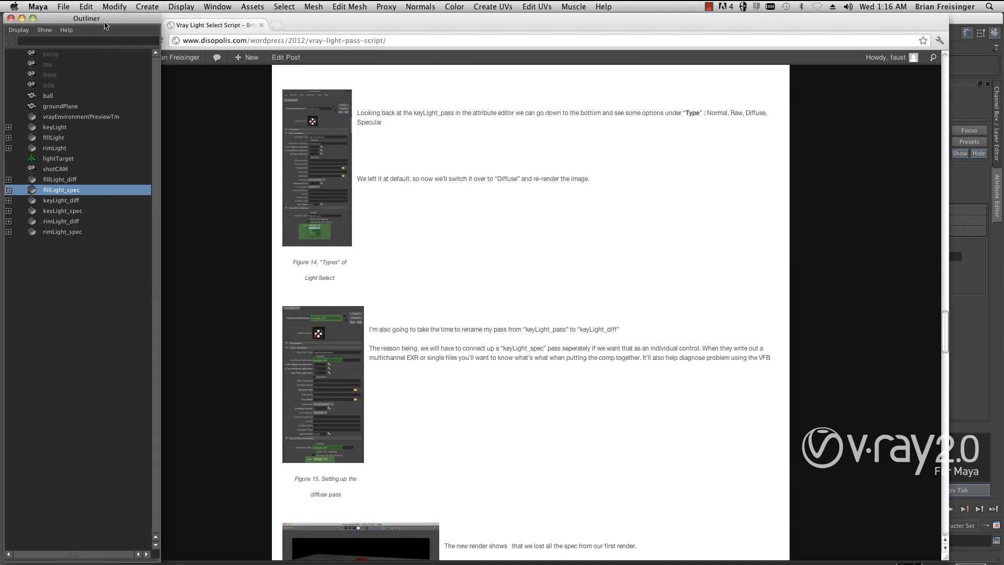
Step: Uncover Maya and delete the six light pass render elements from fillLight_diff through rimLight_spec
left_click(316, 27)
left_click_drag(316, 26, 504, 156)
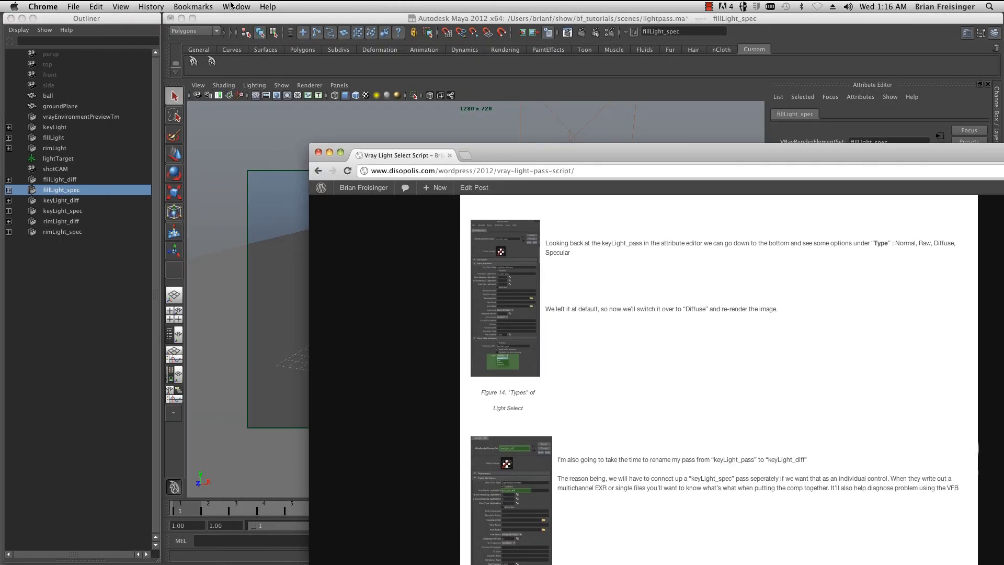
left_click(230, 19)
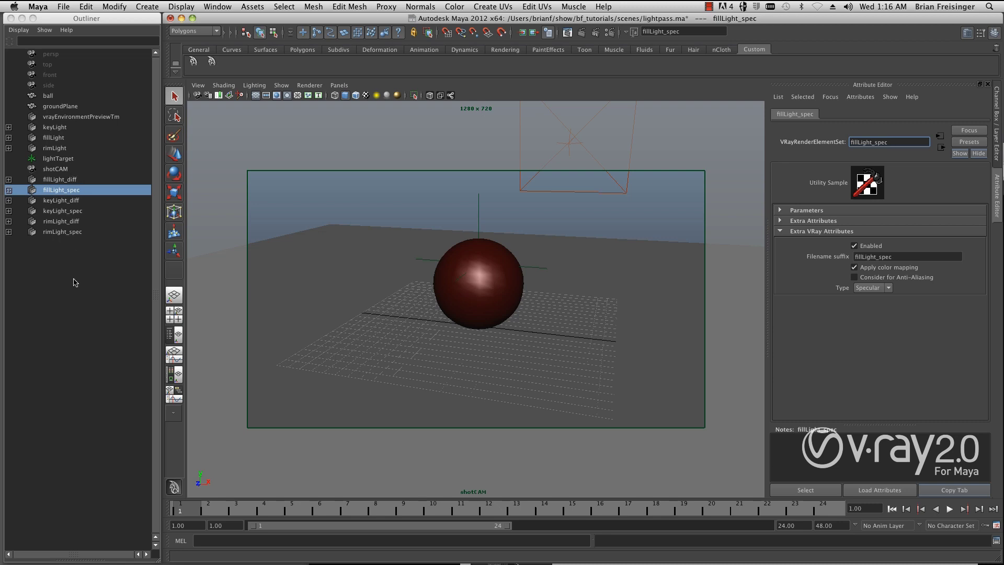
left_click(73, 179)
left_click(77, 233, "shift")
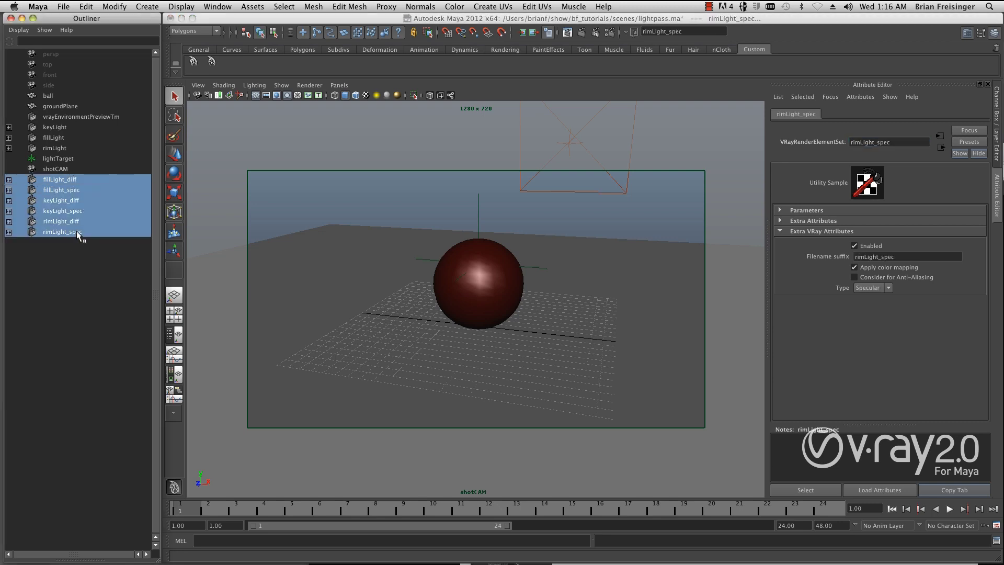
key("Delete")
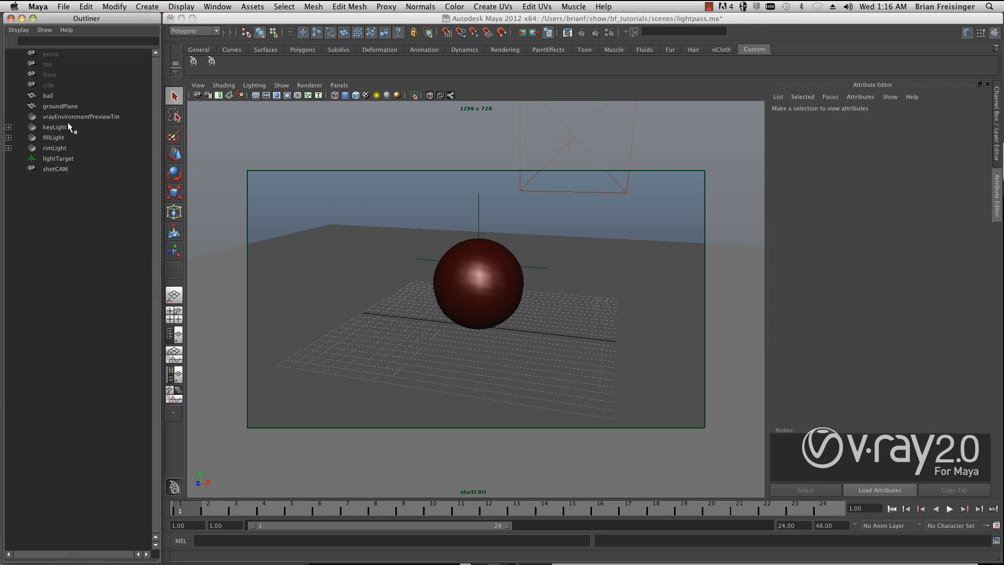
Step: Run the Custom shelf light pass script on keyLight, fillLight and rimLight
left_click(65, 128)
left_click(60, 148, "shift")
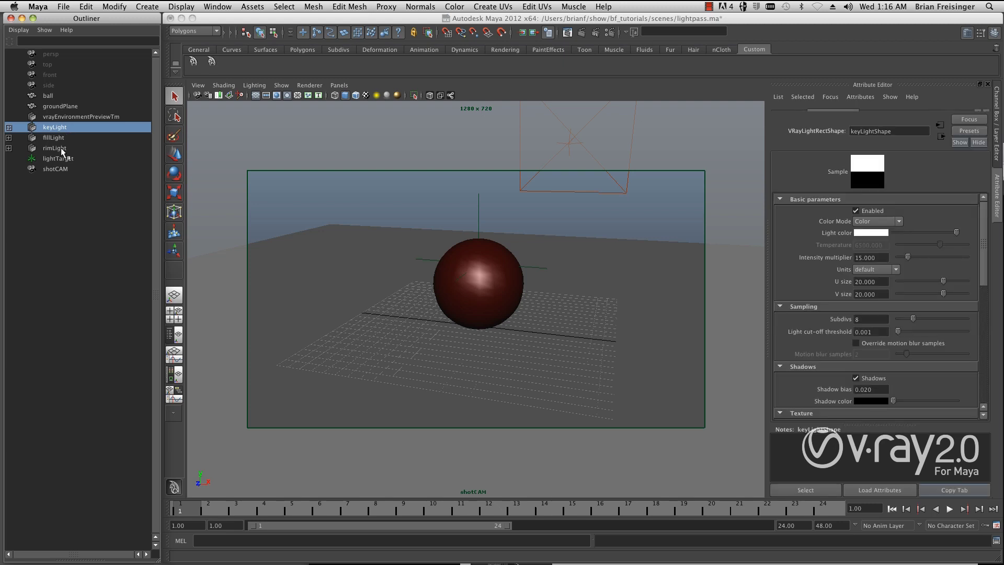
left_click(212, 63)
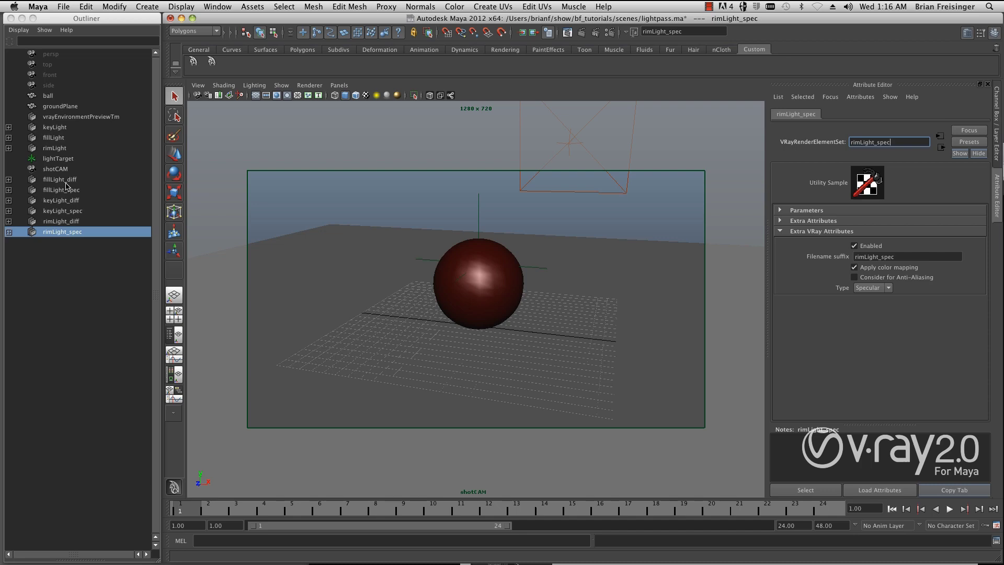
Step: Maximize Chrome and scroll through the article's MEL script listing
key("super+Tab")
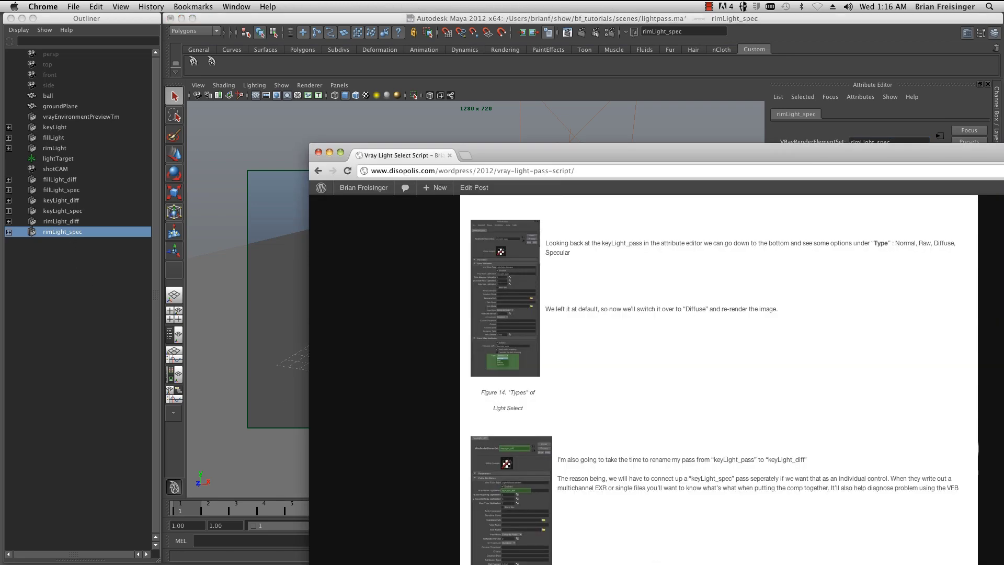
double_click(574, 157)
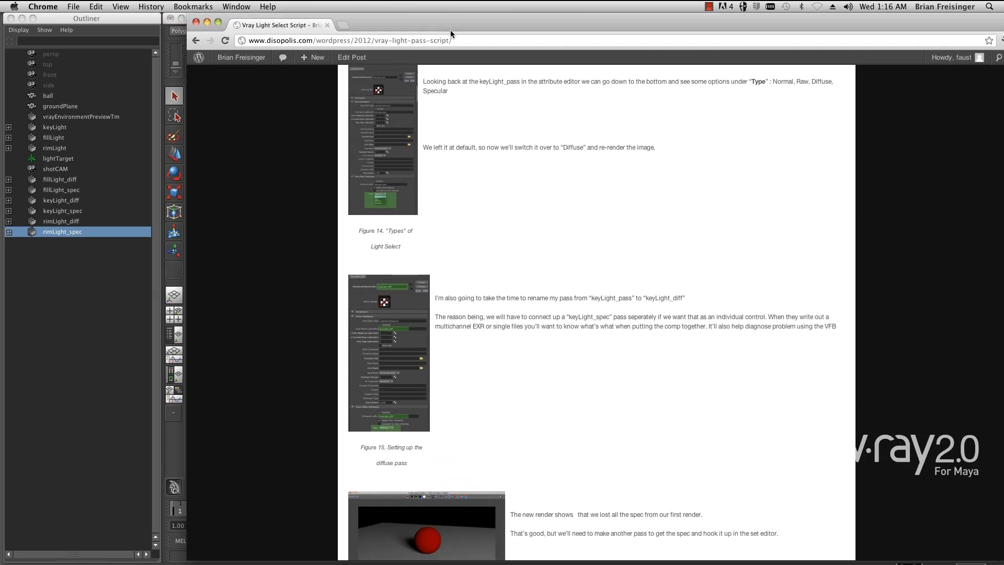
scroll(512, 302, "down", 10)
scroll(512, 302, "down", 5)
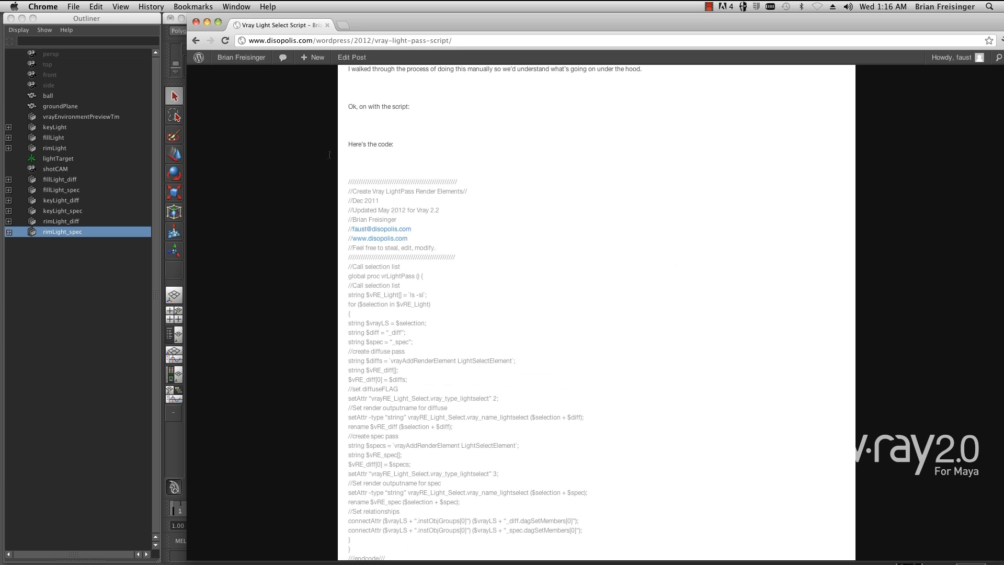
left_click_drag(348, 73, 471, 335)
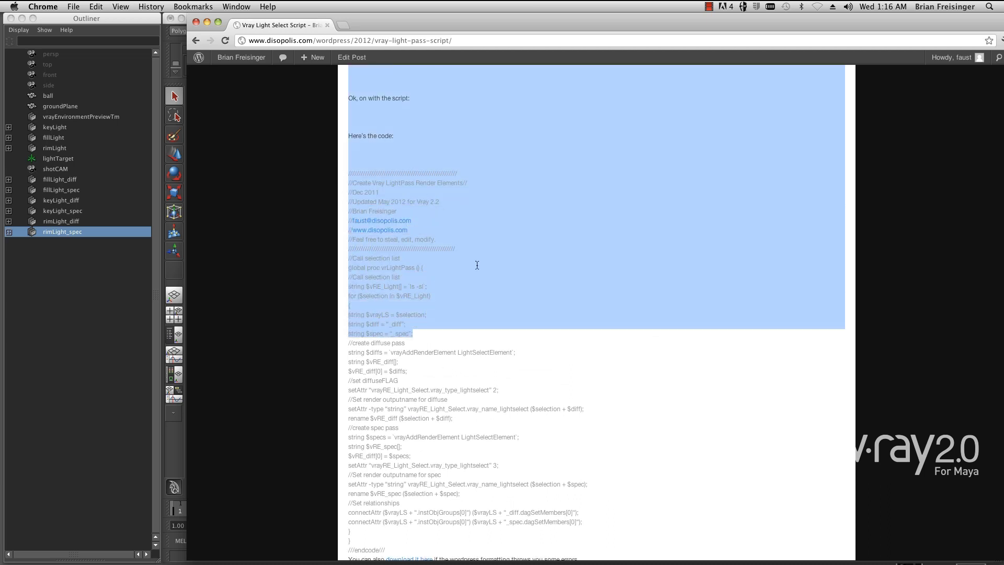
left_click(503, 308)
scroll(503, 308, "down", 1)
scroll(503, 308, "down", 2)
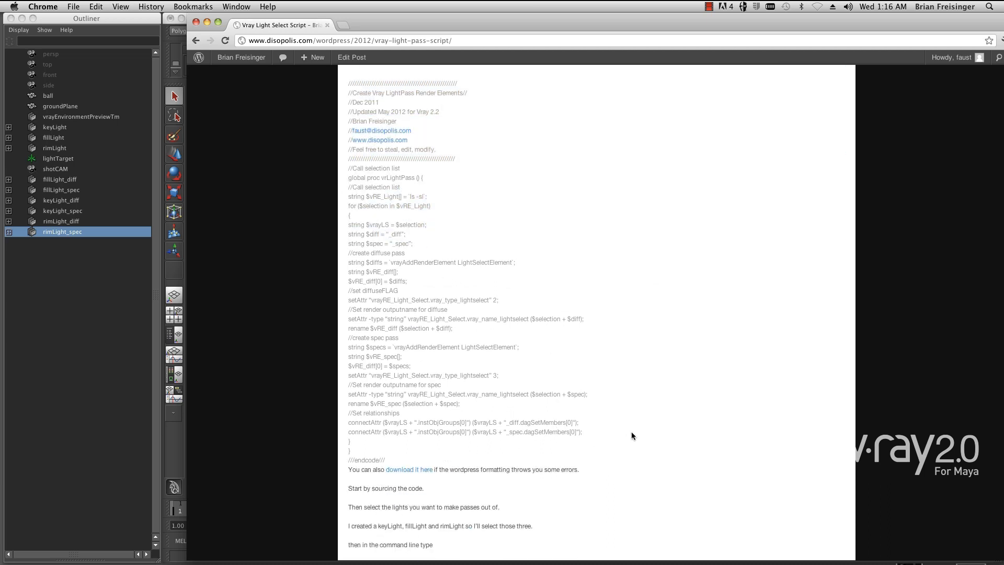
scroll(555, 326, "up", 1)
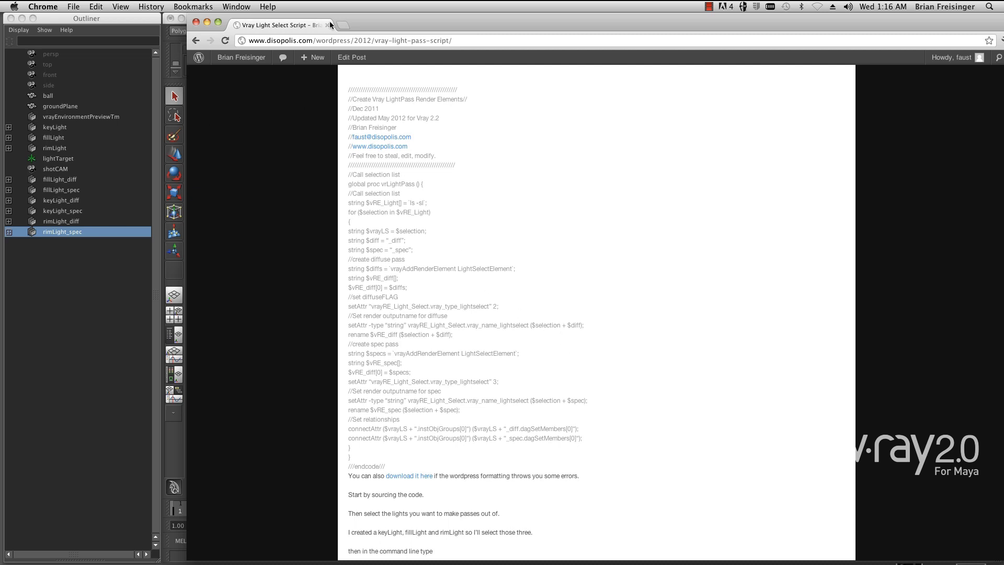
Step: Shift the browser down to uncover Maya and keep reading the script
left_click_drag(372, 25, 376, 72)
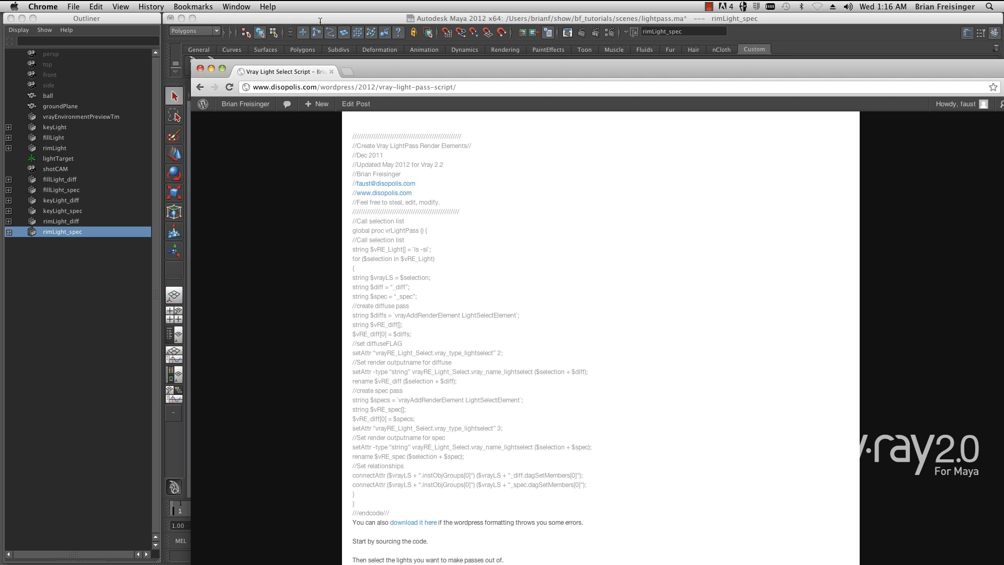
scroll(469, 253, "down", 1)
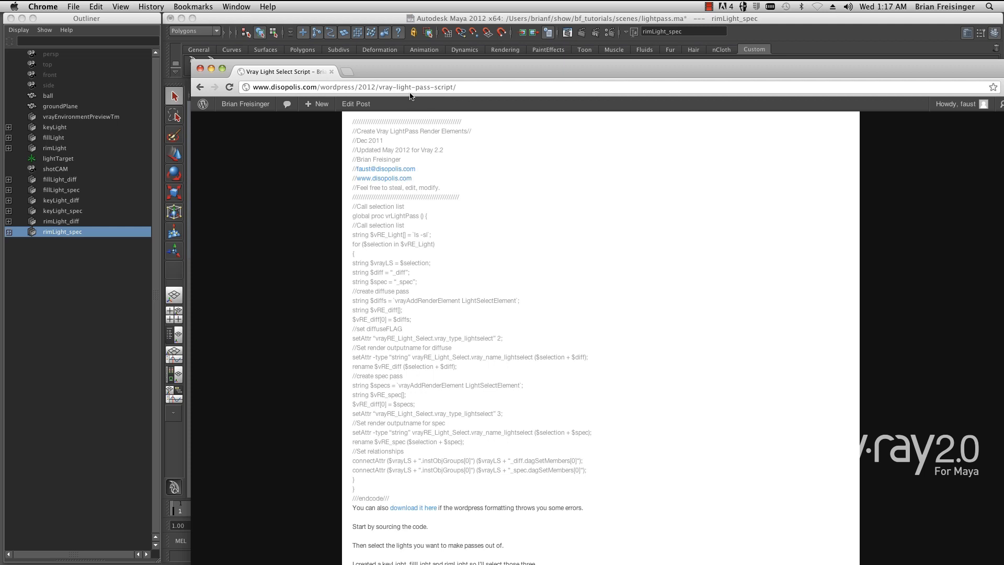
scroll(494, 266, "down", 2)
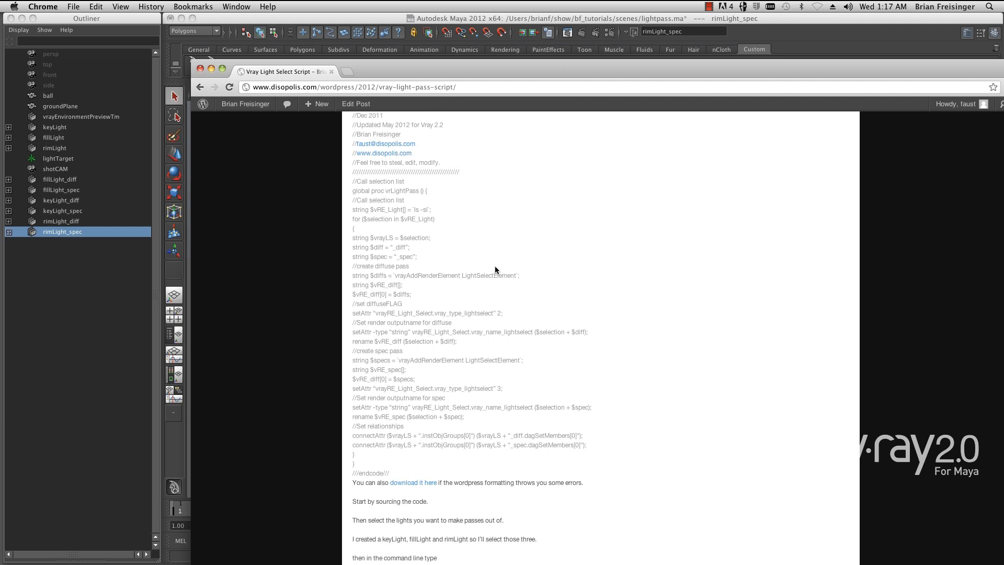
scroll(434, 314, "up", 1)
scroll(415, 342, "up", 2)
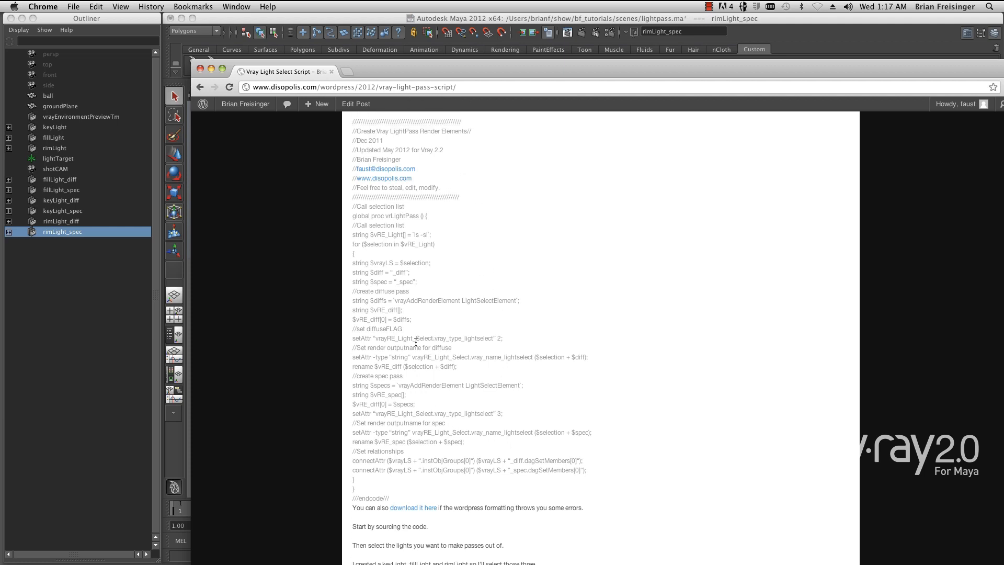